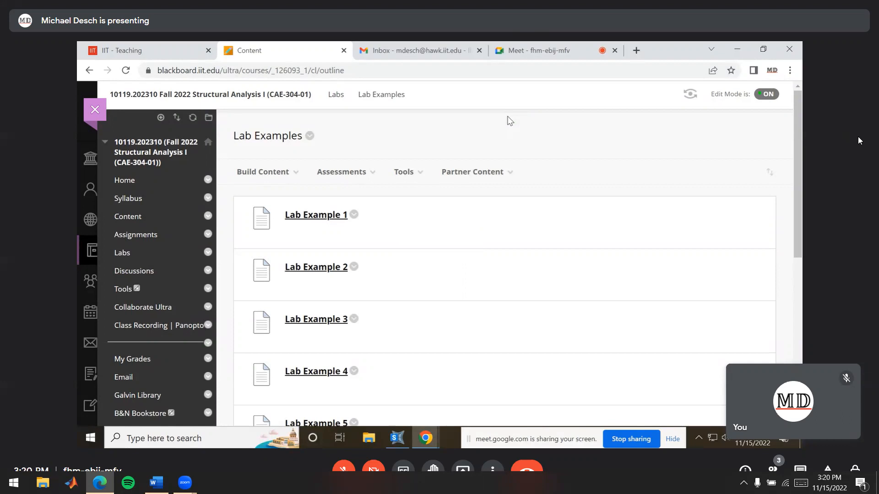
Open the Lab 9 full worksheet PDF under Lab Example 9 and examine the model definition and elevation figures
scroll(653, 201, "down", 5)
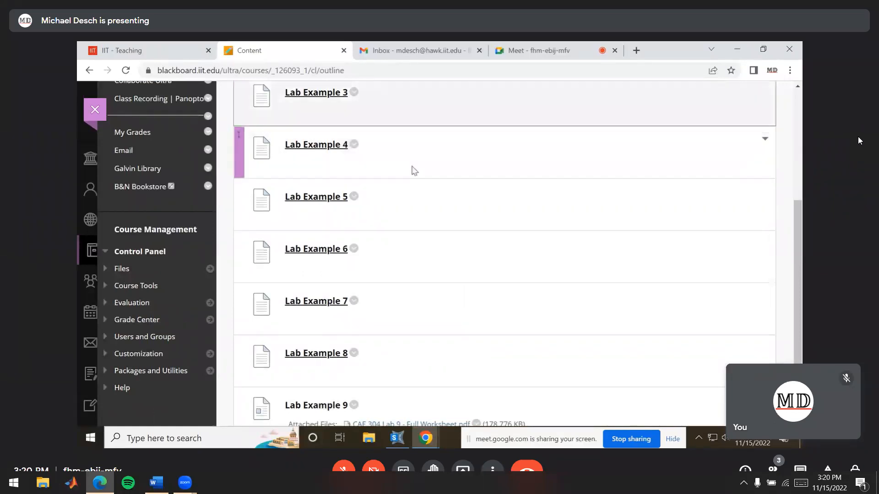
scroll(428, 198, "down", 2)
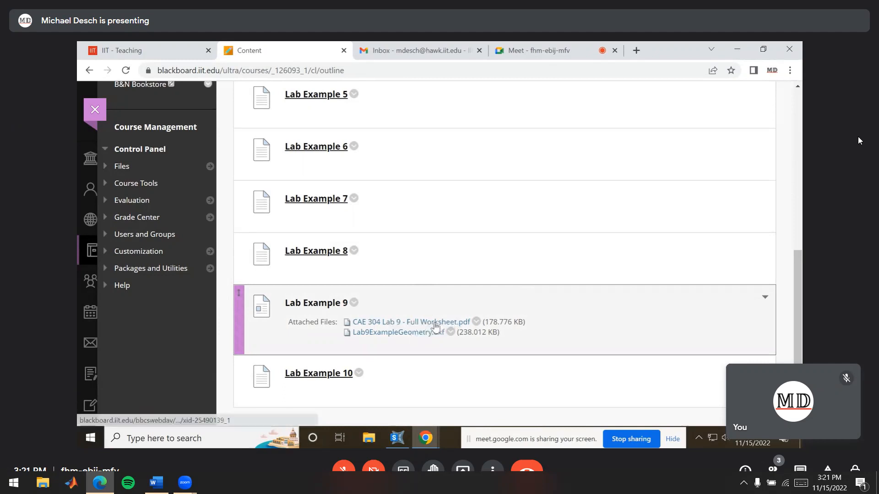
left_click(442, 322)
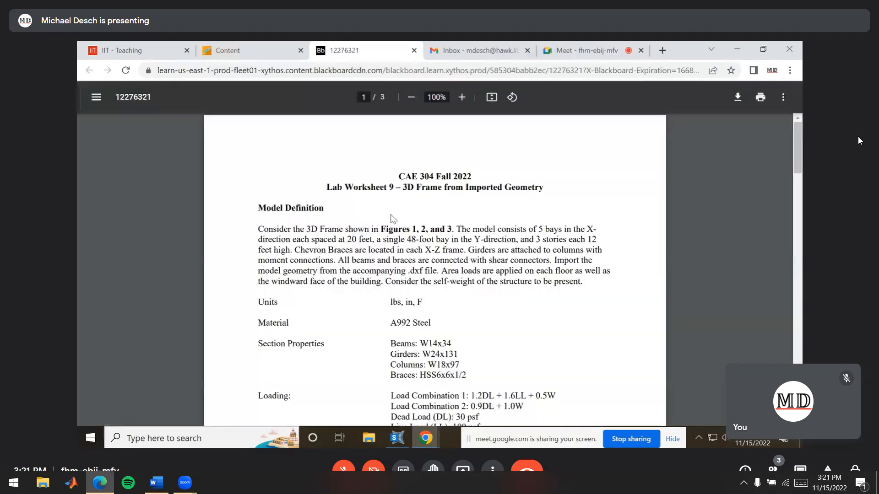
left_click(528, 50)
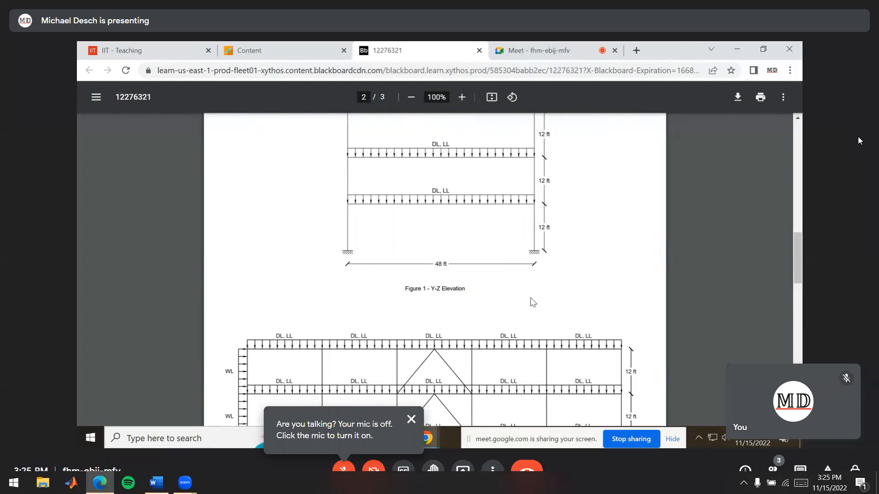
scroll(505, 285, "down", 3)
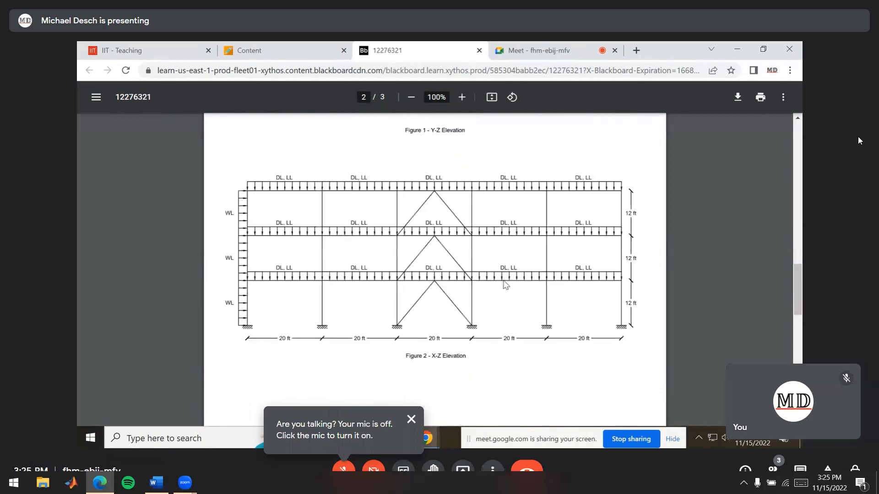
scroll(506, 284, "up", 10)
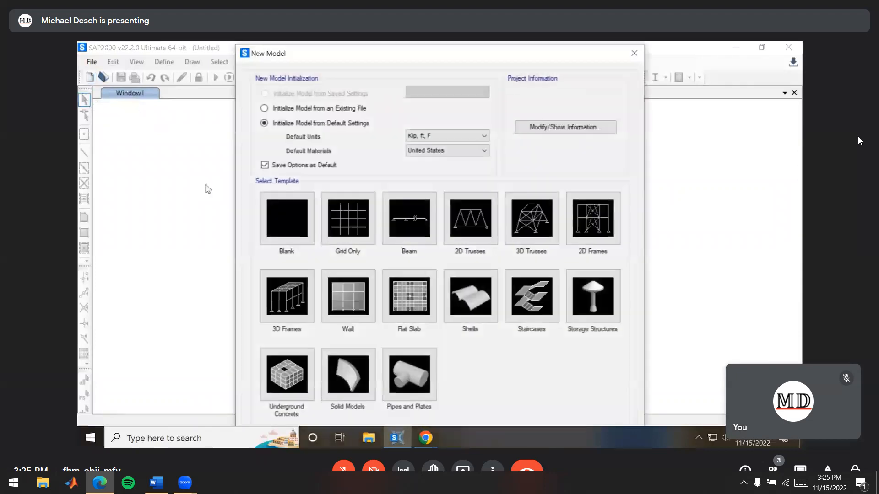
Check the required units in the worksheet and create a blank SAP2000 model with lb, in, F default units
key("alt+Tab")
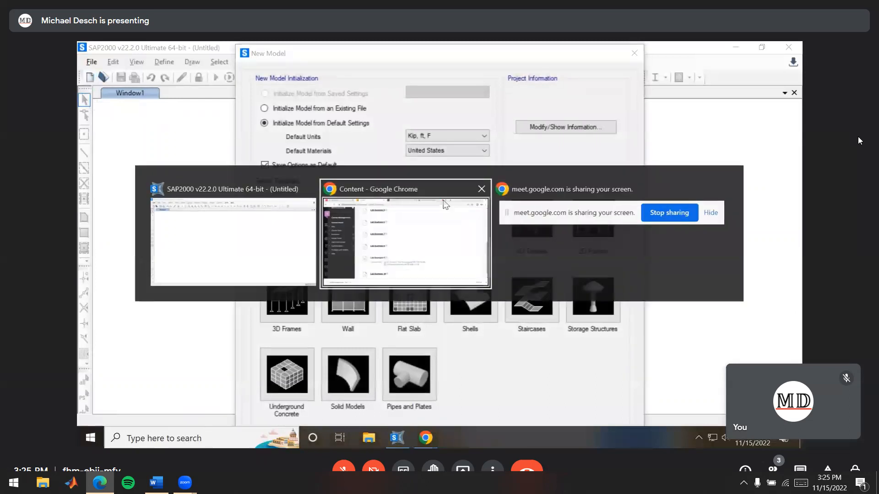
left_click(417, 225)
left_click(418, 54)
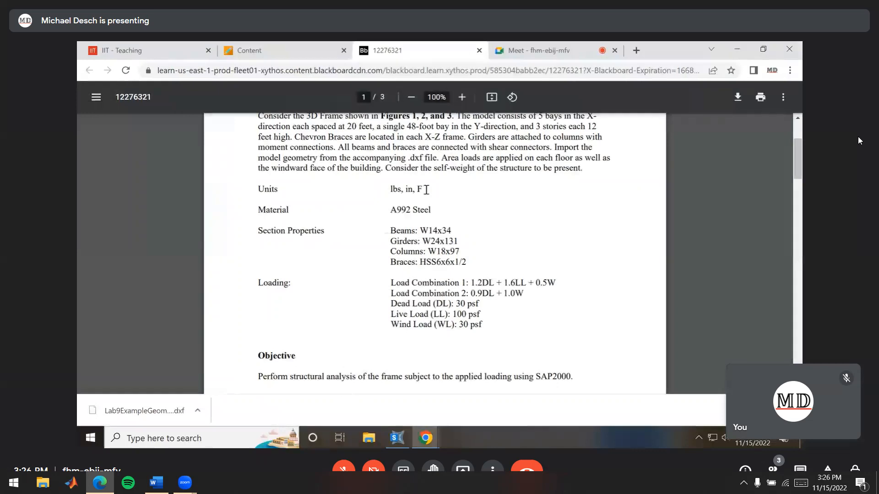
key("alt+Tab")
left_click(444, 136)
left_click(440, 152)
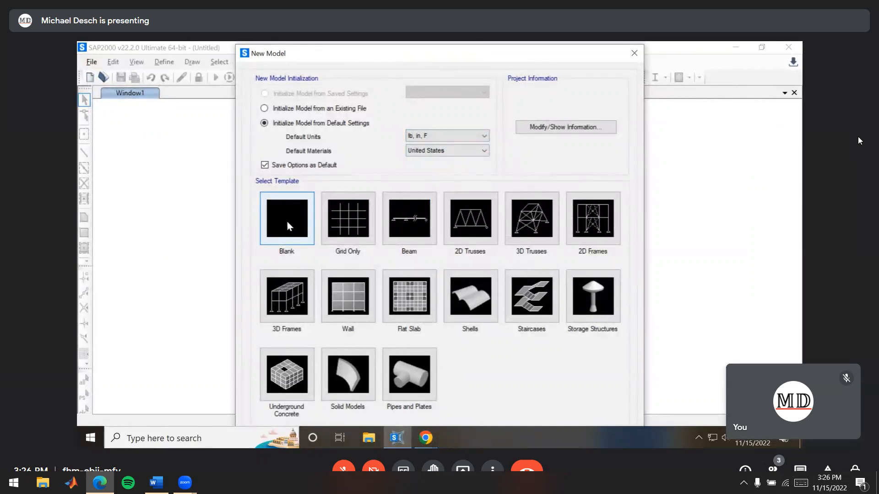
left_click(281, 222)
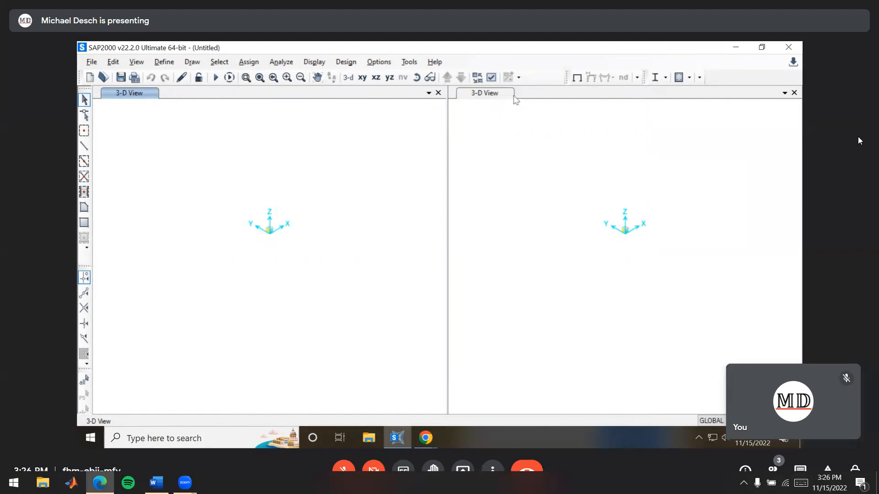
Close the second 3-D view so that a single 3-D view fills the workspace
left_click(794, 92)
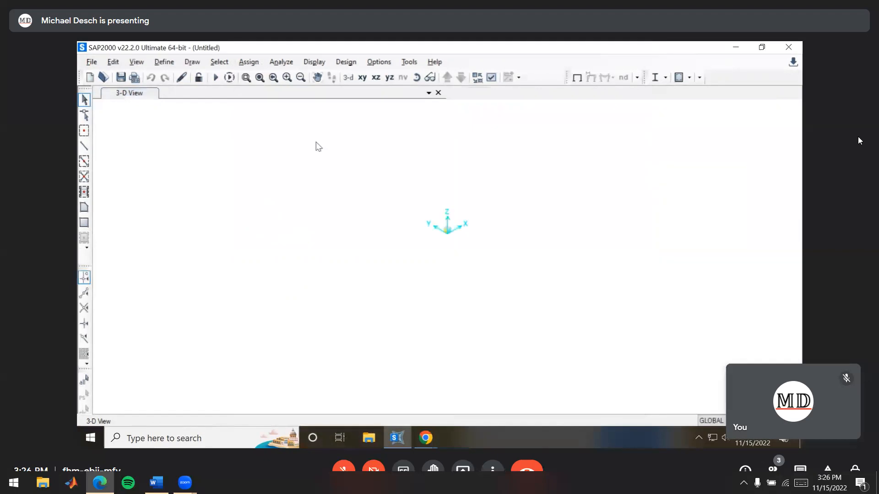
middle_click_drag(492, 225, 469, 279)
middle_click(468, 276)
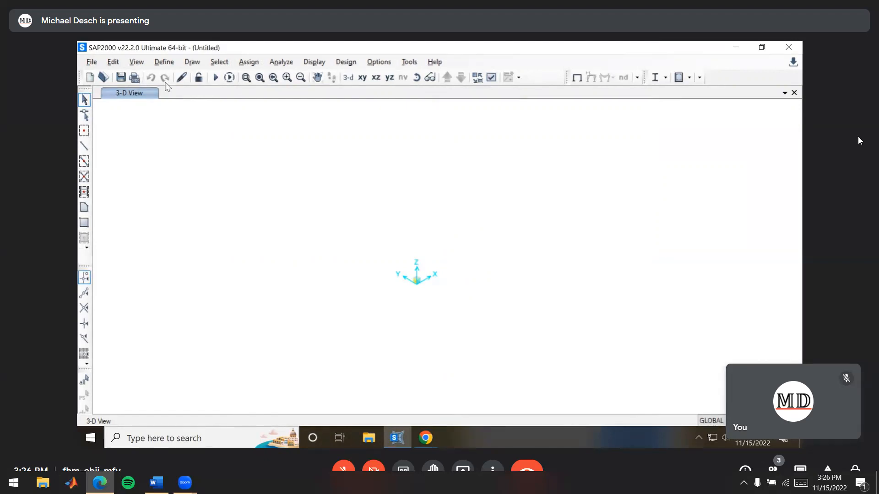
Start importing Lab9ExampleGeometry.dxf from Downloads as an AutoCAD DXF file, with Z as global up direction and lb, in, F units
left_click(93, 62)
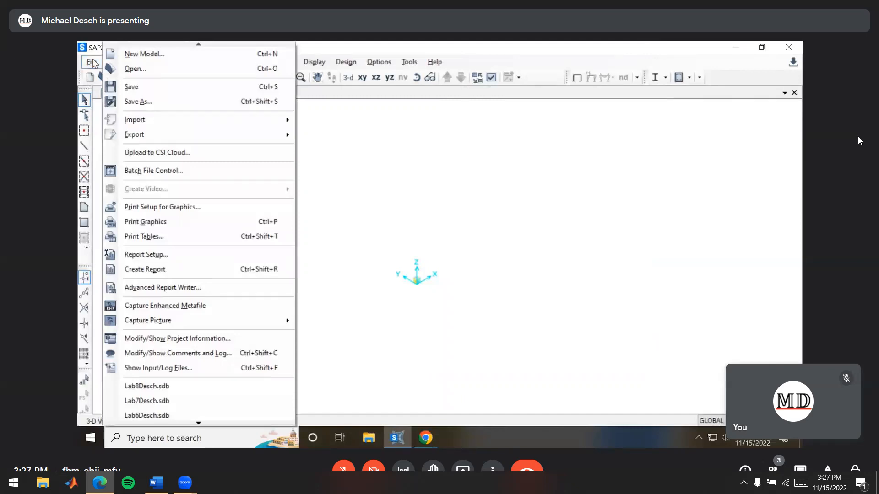
mouse_move(153, 124)
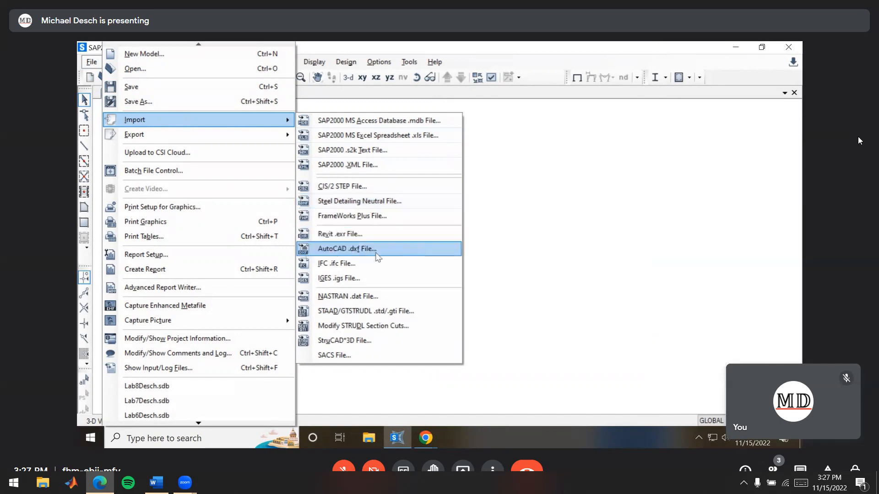
left_click(399, 251)
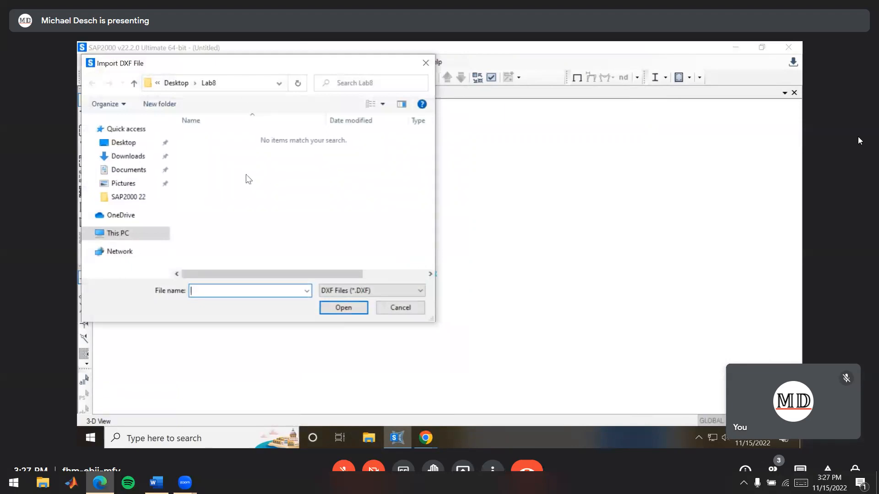
left_click(141, 162)
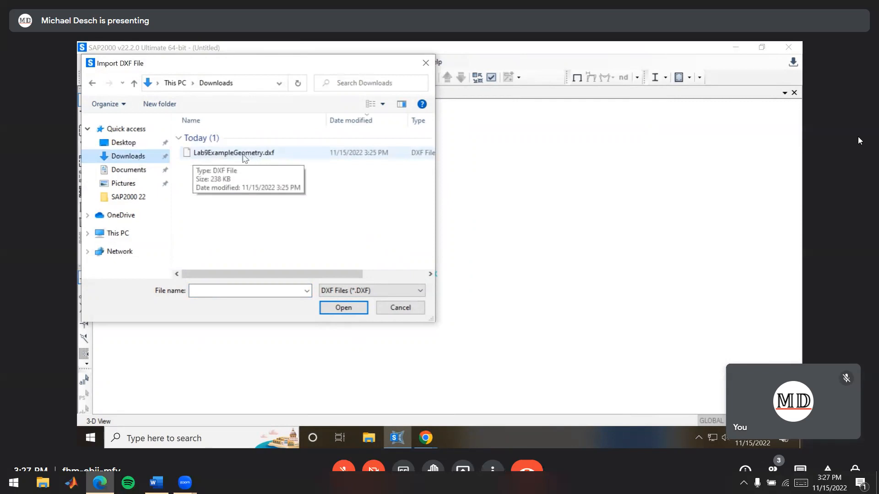
left_click(243, 155)
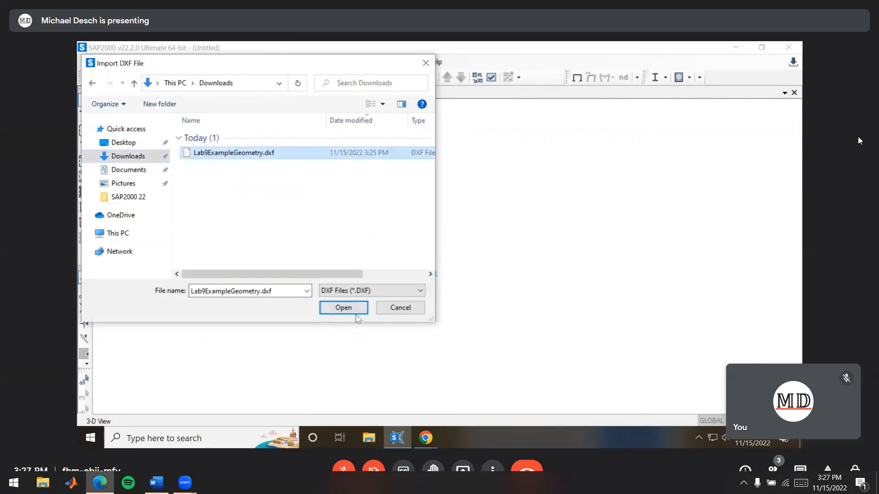
left_click(344, 308)
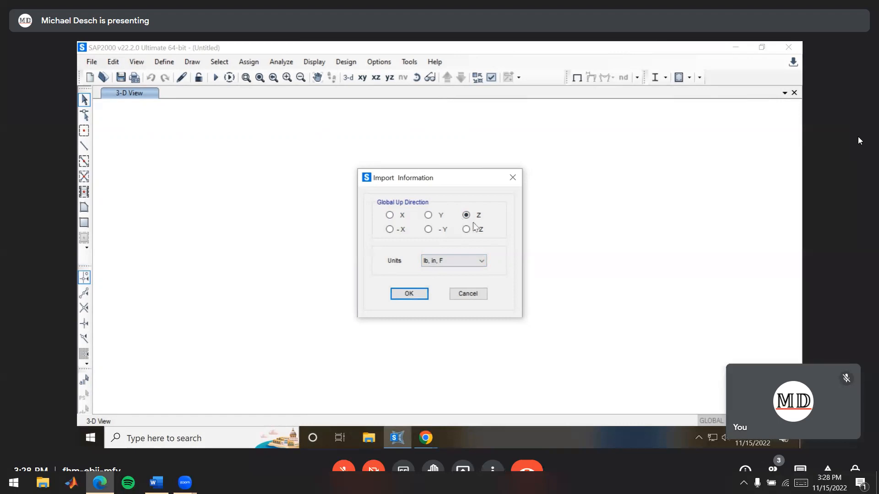
left_click(411, 295)
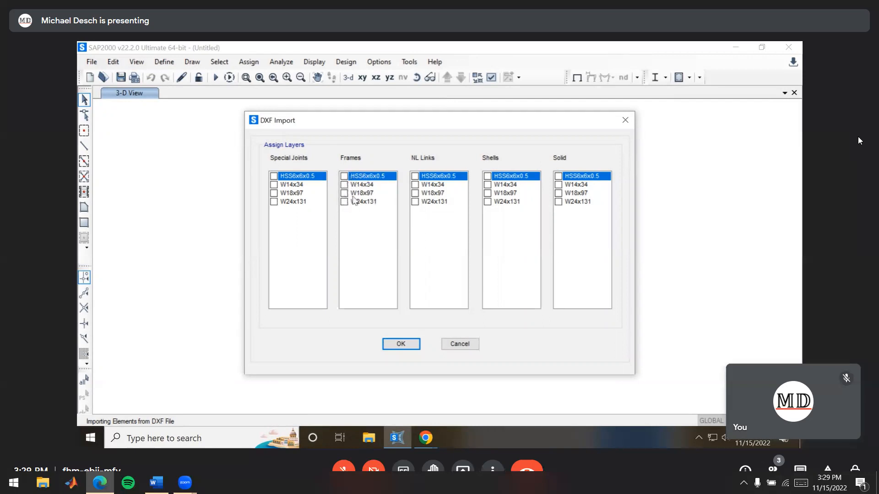
Assign the HSS6x6x0.5, W14x34, W18x97 and W24x131 layers to frames and complete the DXF import
left_click(344, 176)
left_click(345, 185)
left_click(344, 194)
left_click(344, 201)
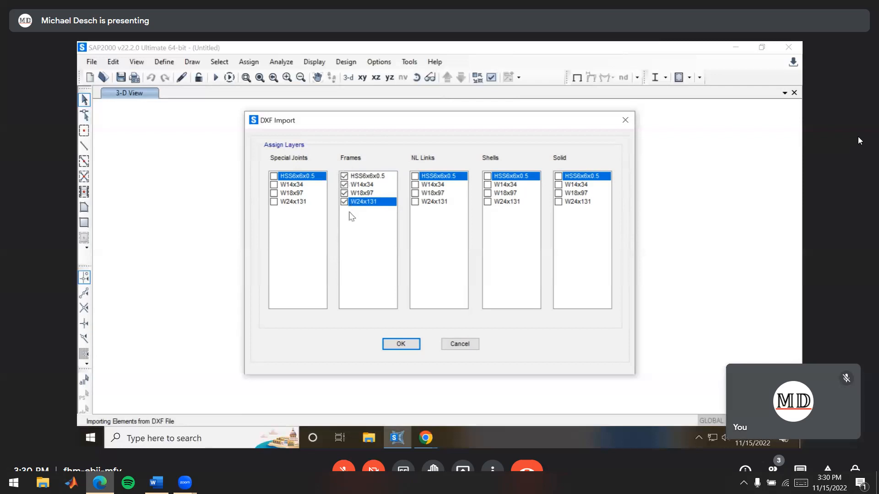
left_click(401, 344)
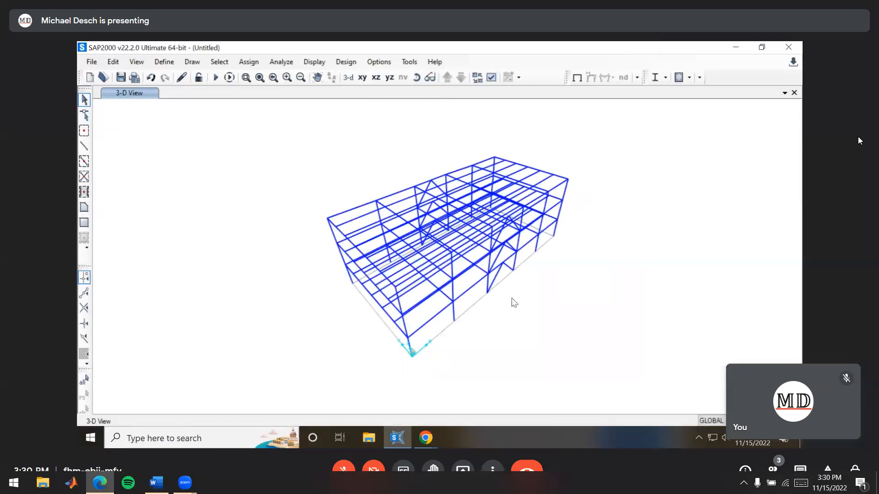
Examine the imported building frame from several angles and inspect the section assignment of a ground-floor corner column
mouse_move(506, 343)
middle_mouse_down("shift")
mouse_move(506, 324)
mouse_move(540, 304)
mouse_move(626, 308)
mouse_move(495, 314)
mouse_move(472, 324)
mouse_move(507, 334)
middle_mouse_up("shift")
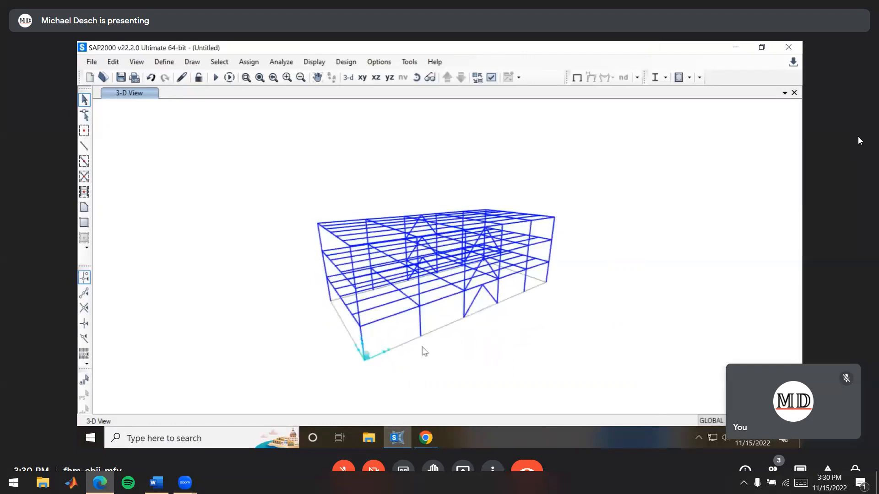
middle_click_drag(442, 371, 555, 339, "shift")
scroll(538, 341, "up", 3)
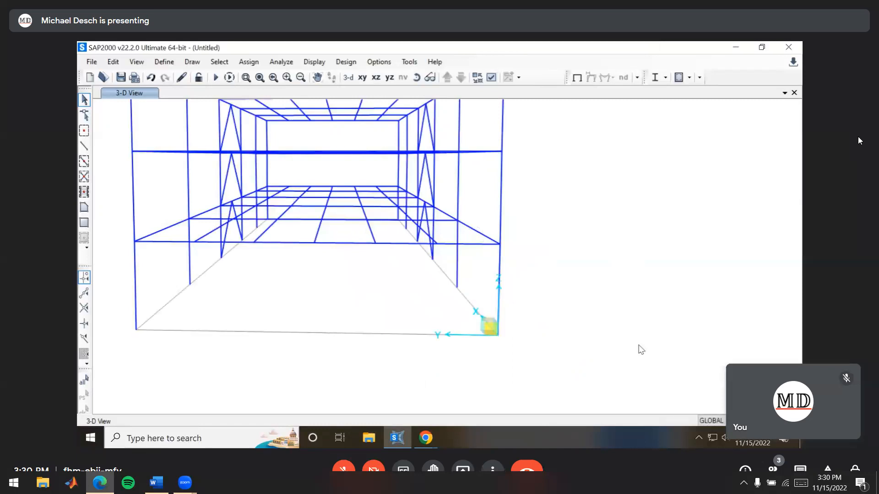
scroll(639, 350, "down", 3)
middle_click_drag(638, 351, 360, 354, "shift")
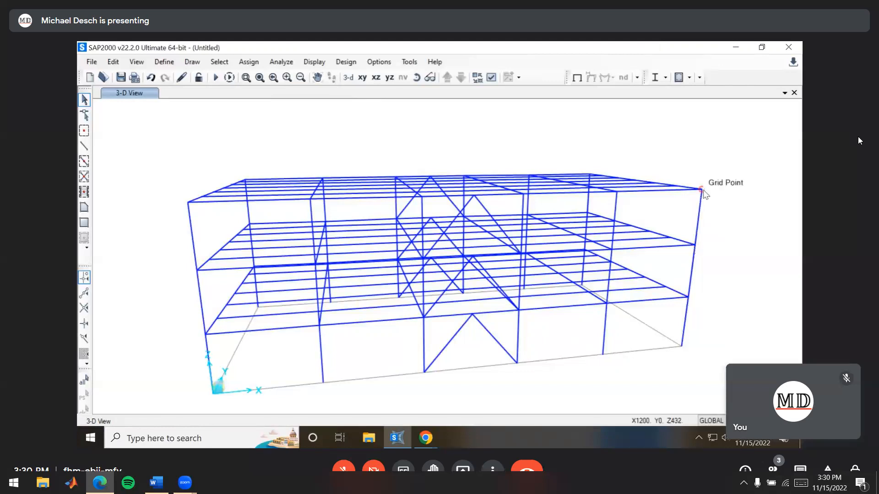
mouse_move(712, 203)
middle_mouse_down("shift")
mouse_move(485, 304)
mouse_move(569, 322)
middle_mouse_up("shift")
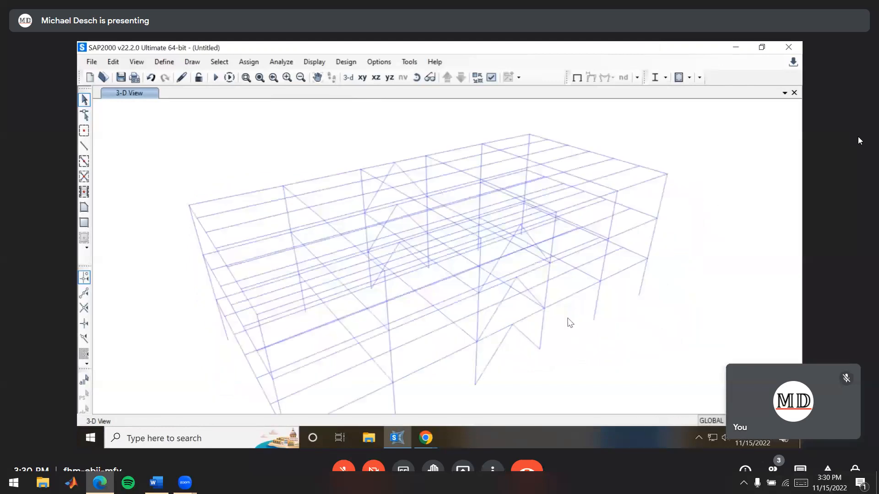
middle_click_drag(522, 347, 523, 296)
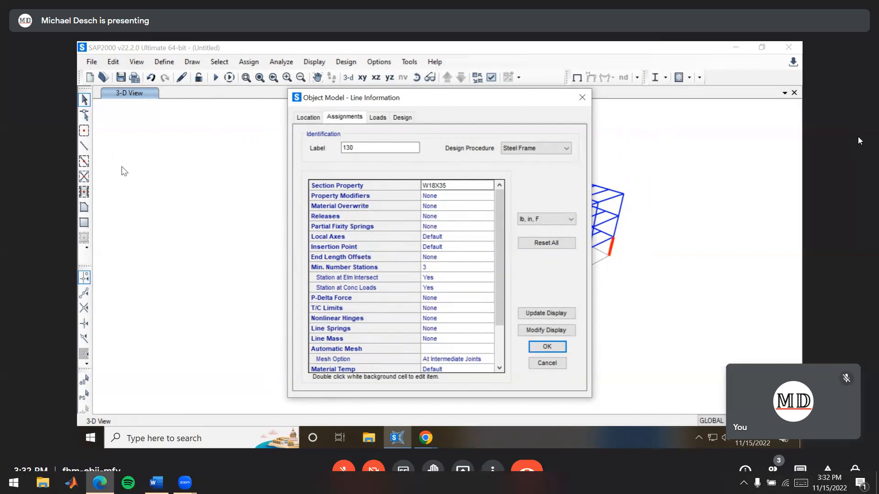
key("Escape")
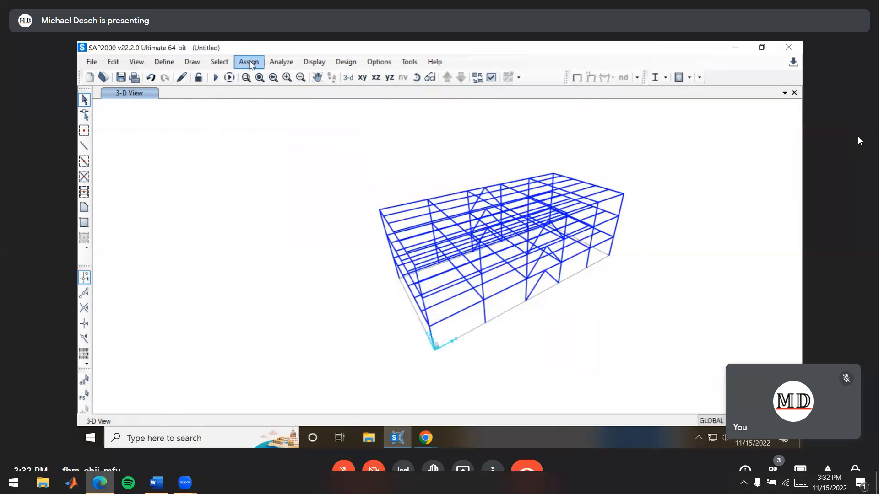
Start importing A992Fy50 wide-flange frame sections and mark W18X97 and W14X34 in the section list
left_click(160, 62)
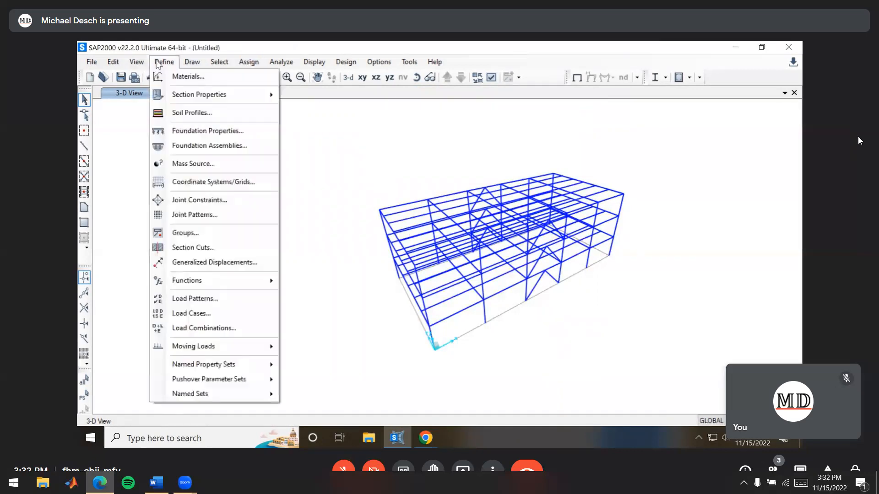
mouse_move(201, 97)
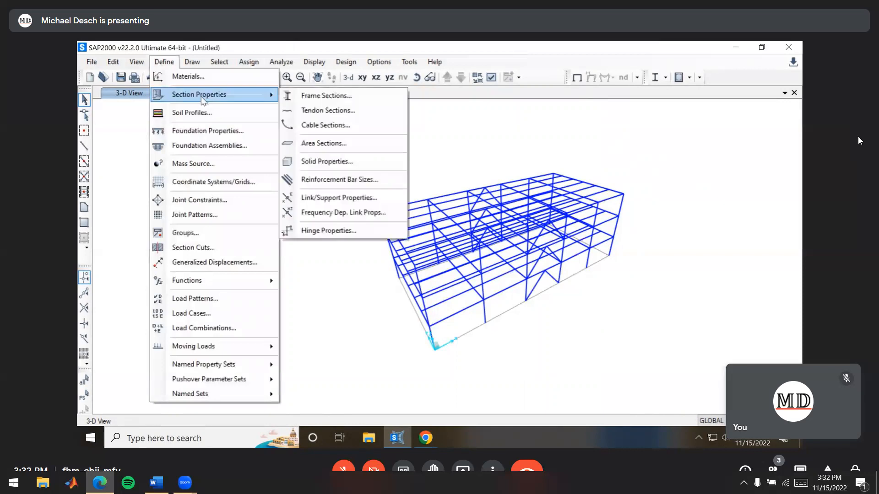
left_click(368, 104)
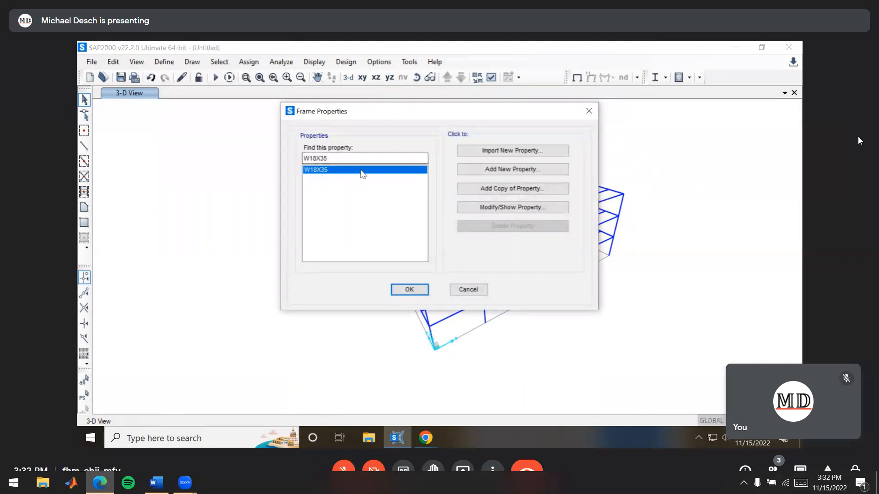
key("alt+Tab")
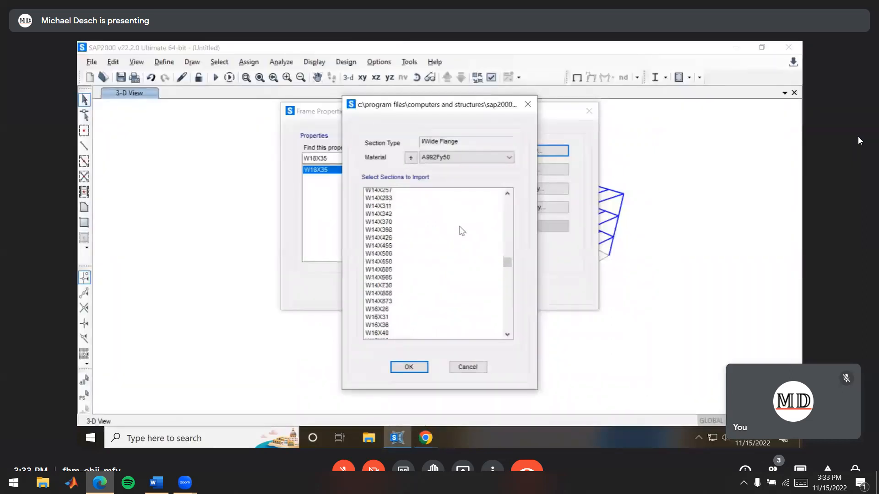
scroll(462, 230, "down", 4)
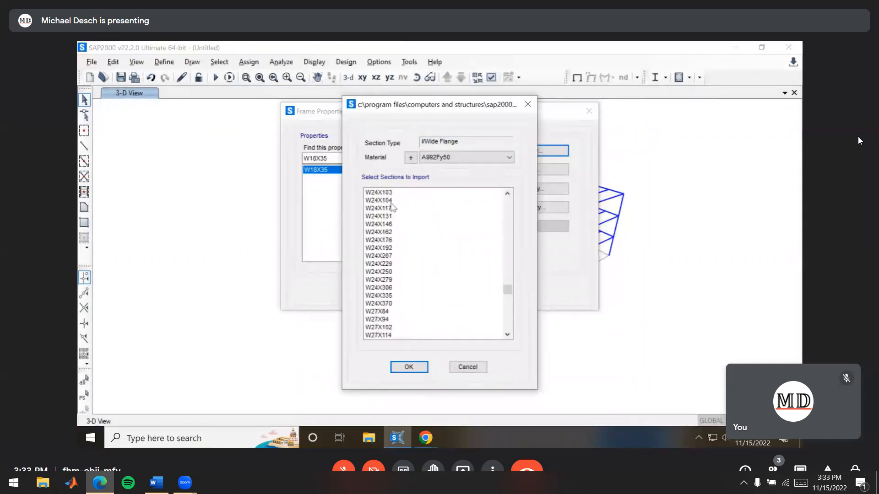
scroll(464, 251, "up", 10)
scroll(463, 251, "up", 4)
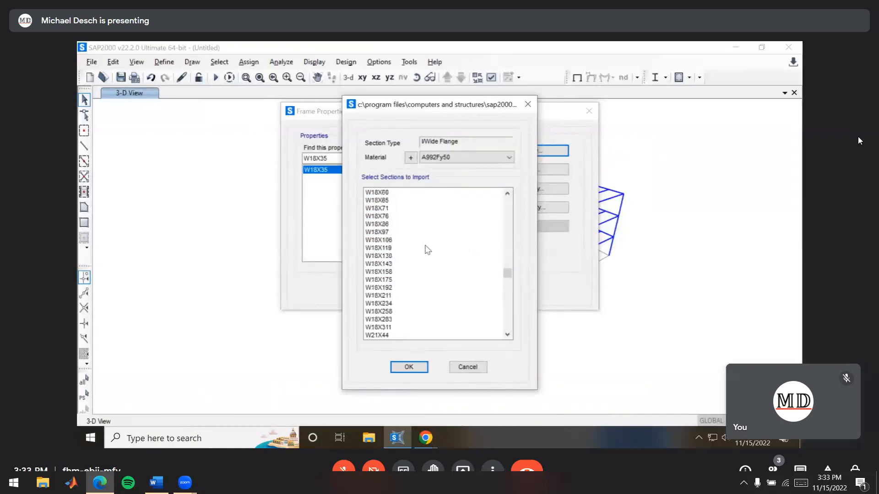
left_click(389, 232)
scroll(447, 249, "up", 12)
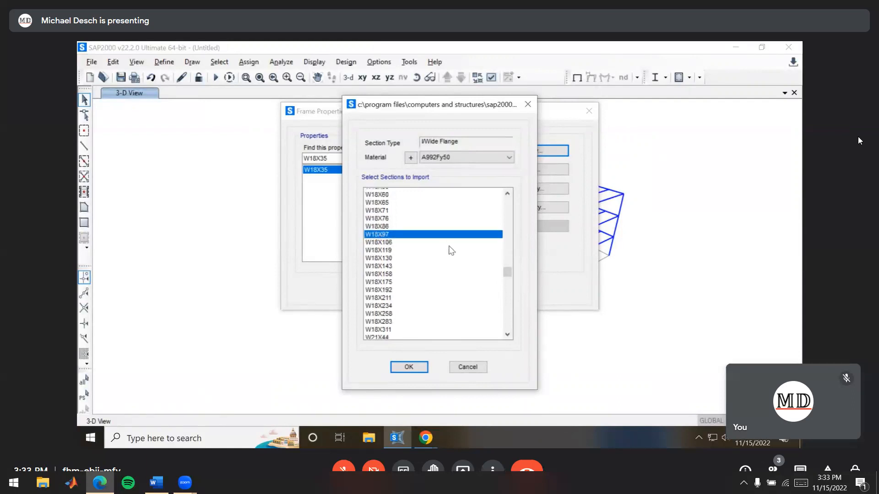
scroll(450, 251, "up", 8)
left_click(449, 251)
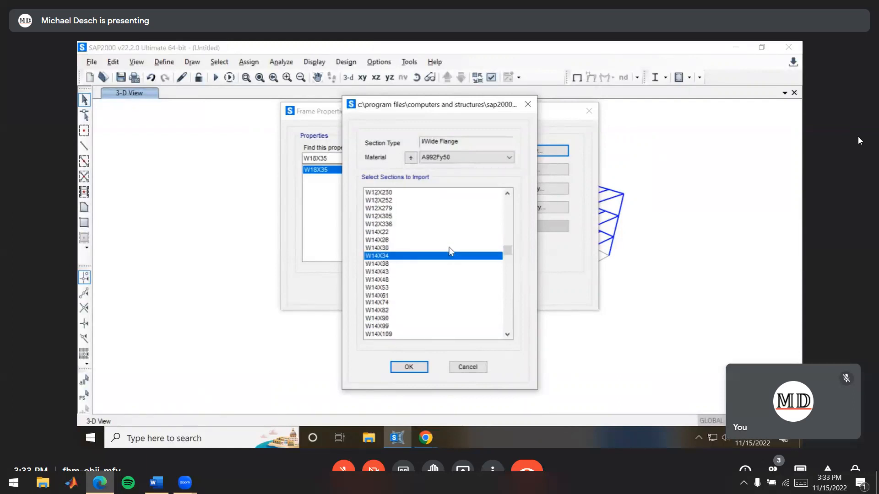
Add W24X131 to the marked wide-flange sections and import the chosen sections as frame properties
scroll(444, 266, "up", 4)
scroll(429, 290, "down", 9)
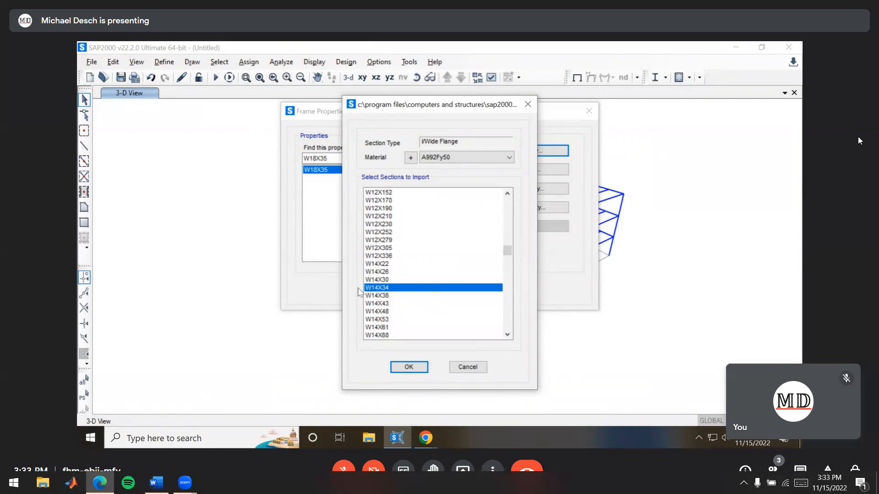
scroll(412, 253, "down", 11)
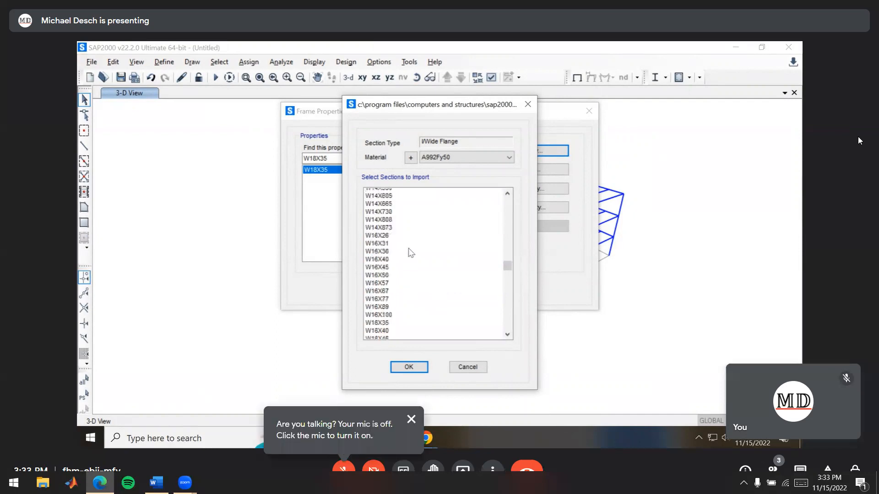
scroll(421, 249, "down", 14)
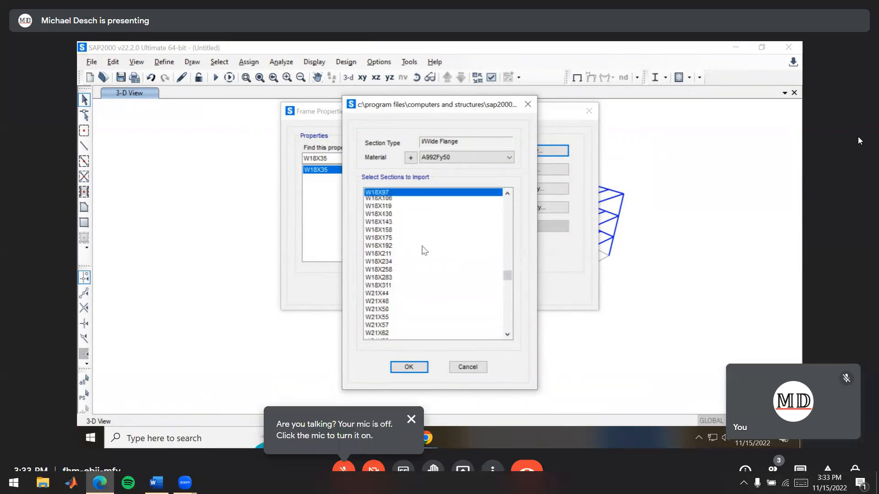
scroll(425, 248, "down", 12)
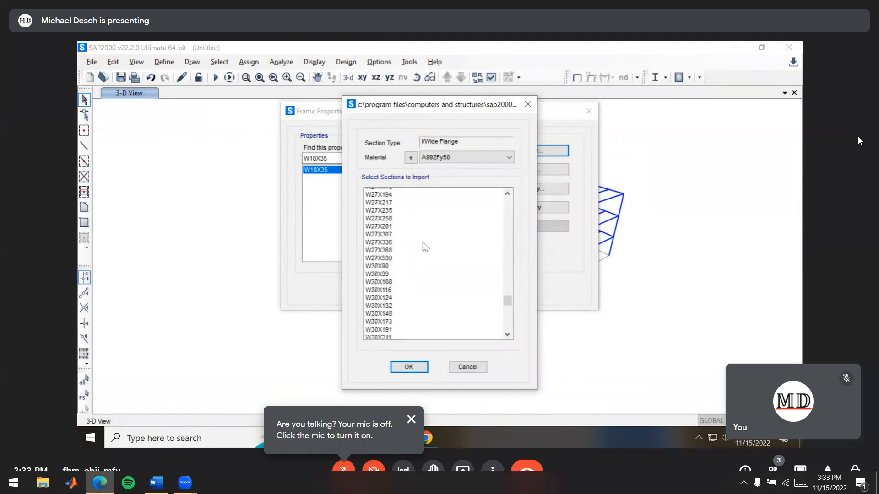
scroll(424, 248, "up", 11)
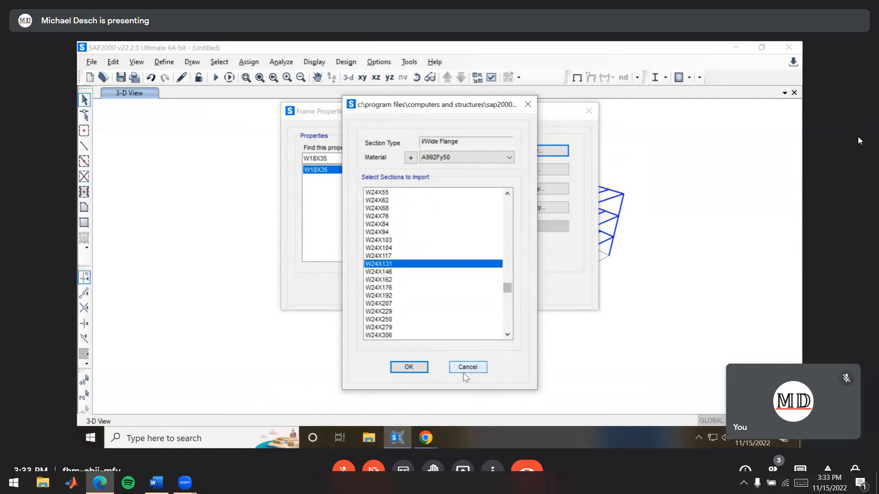
left_click(408, 367)
left_click(409, 364)
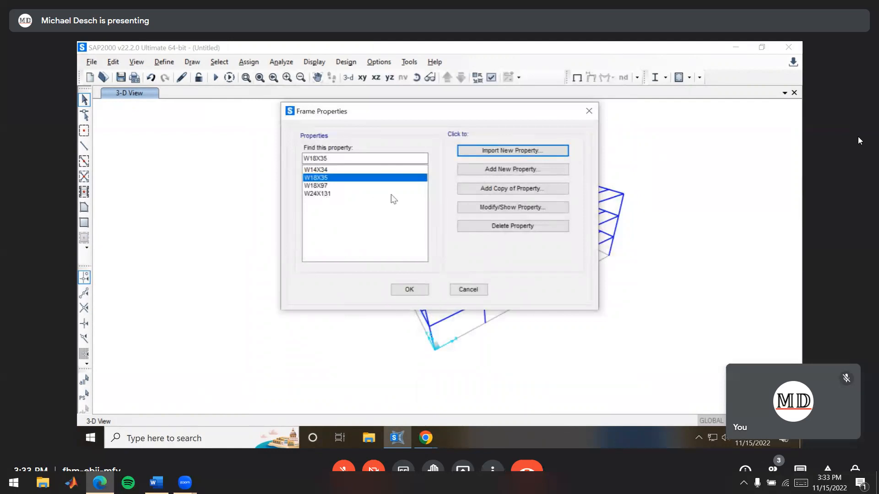
Import the steel tube section HSS6X6X.500 with material A992Fy50 and accept the frame property definitions
key("alt+Tab")
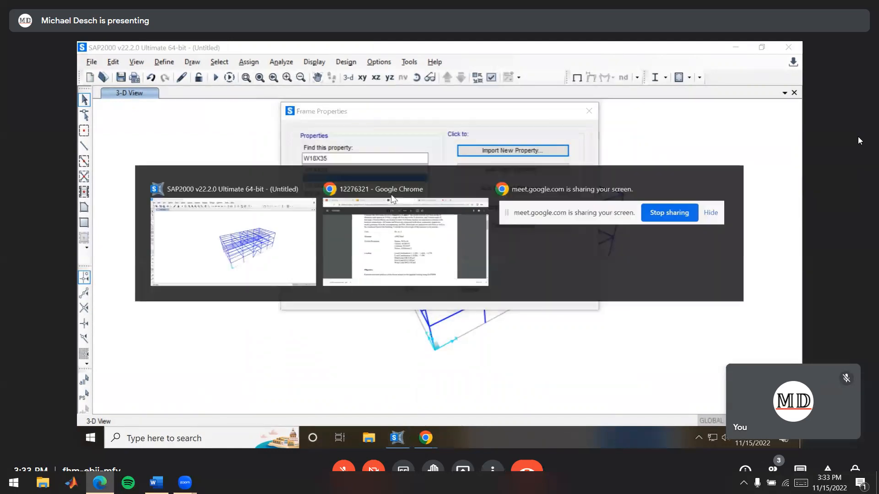
key("alt+Tab")
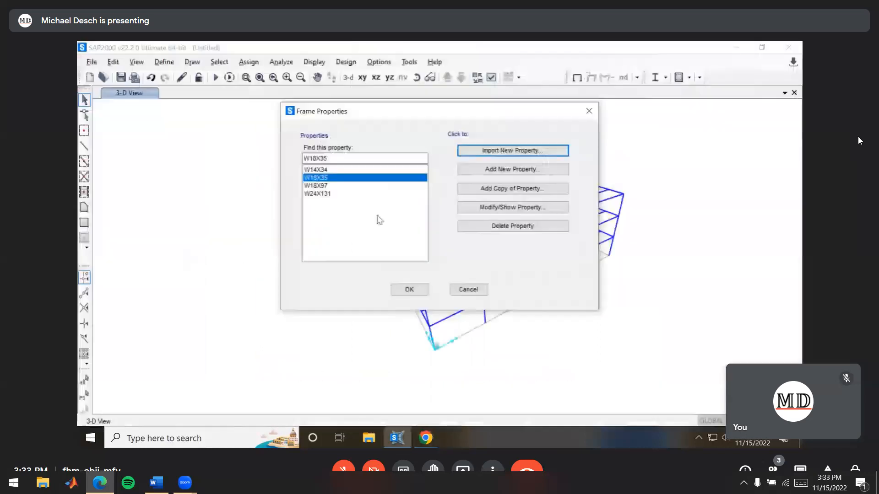
left_click(513, 151)
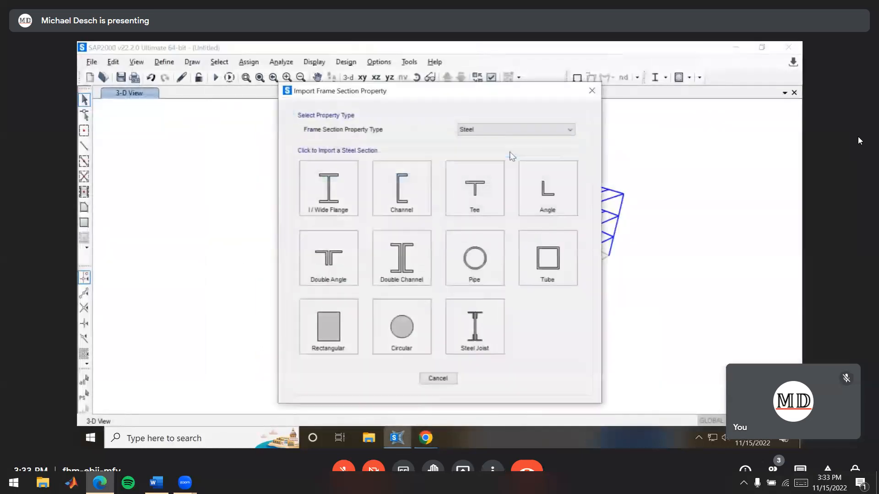
left_click(551, 268)
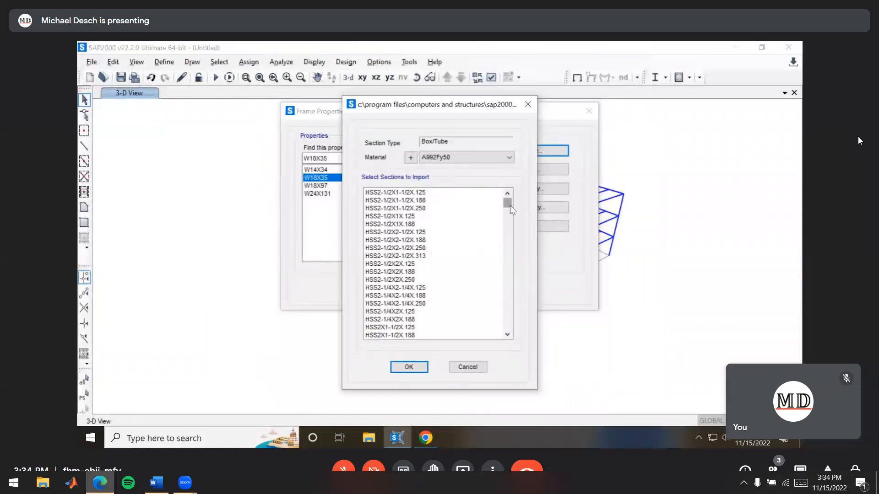
left_click_drag(512, 210, 490, 249)
left_click(396, 257)
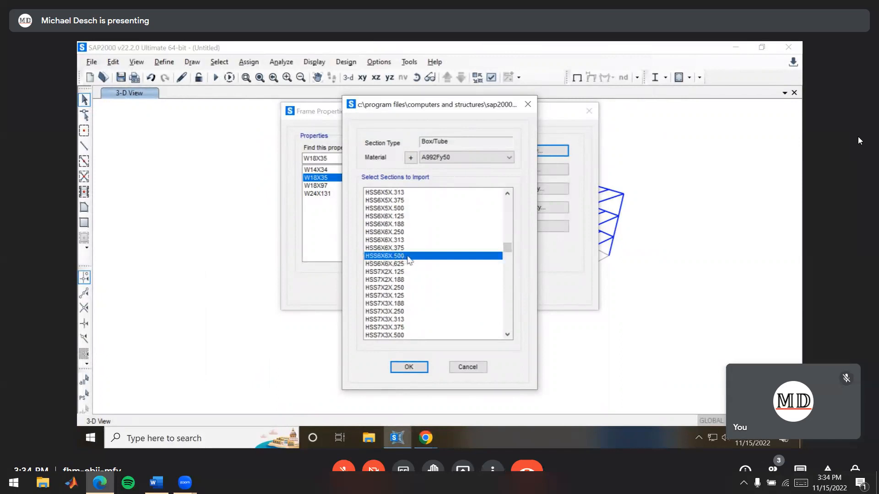
left_click(409, 368)
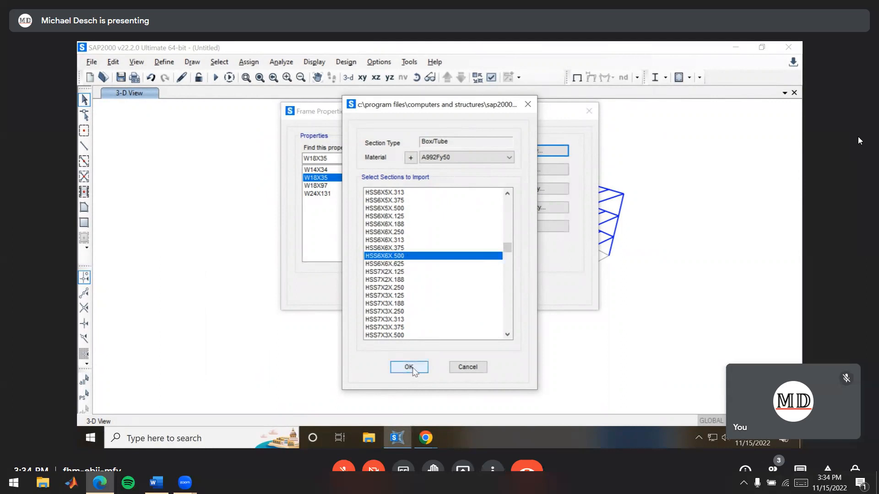
left_click(409, 365)
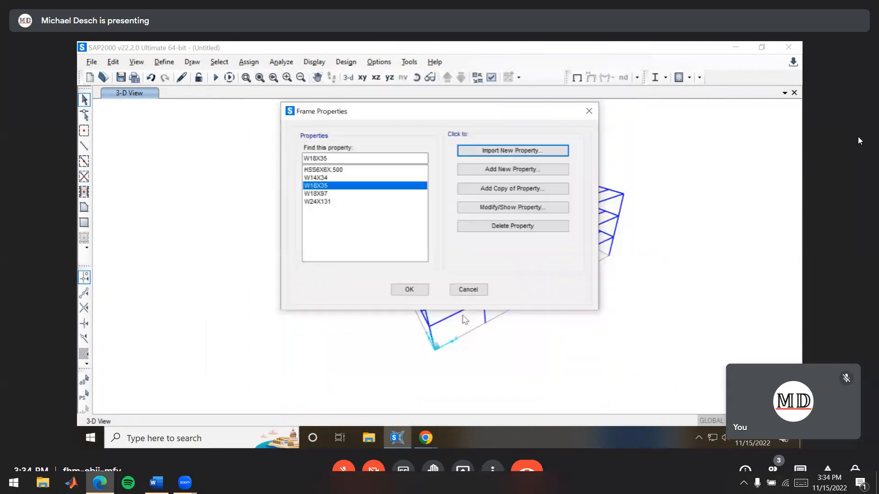
left_click(420, 291)
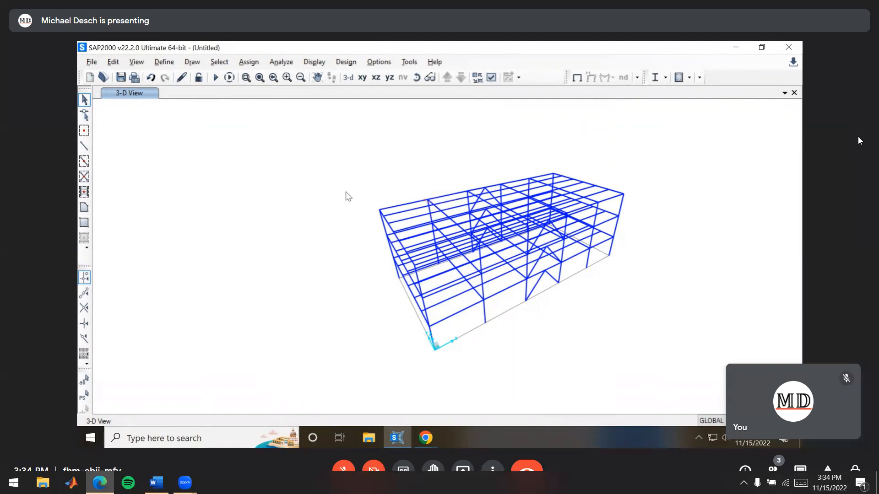
Select all frame members belonging to the W18x97 group
left_click(219, 63)
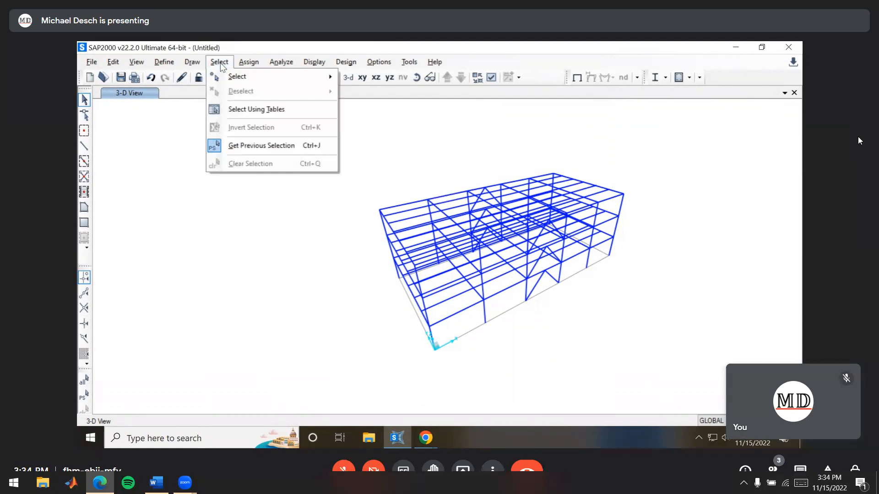
mouse_move(247, 80)
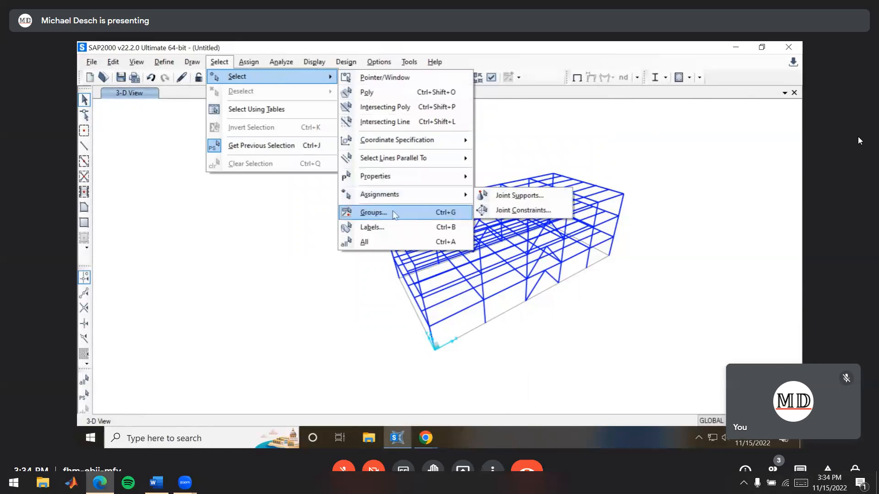
left_click(393, 216)
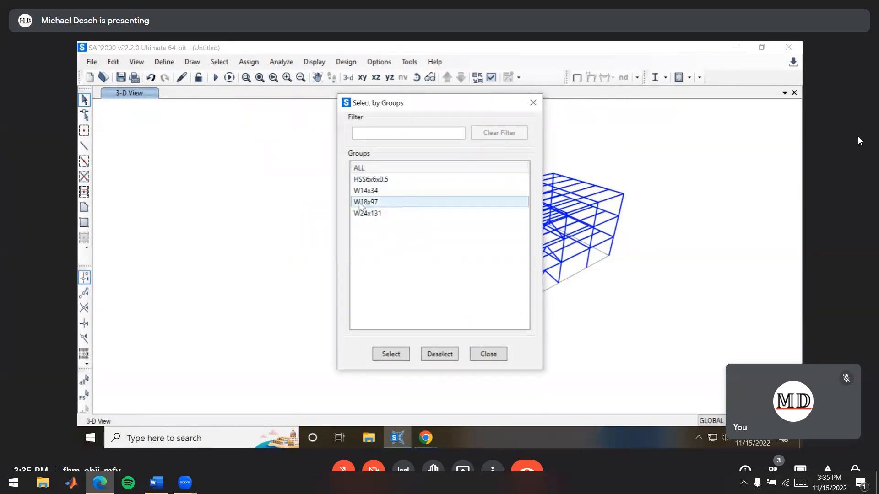
left_click(384, 207)
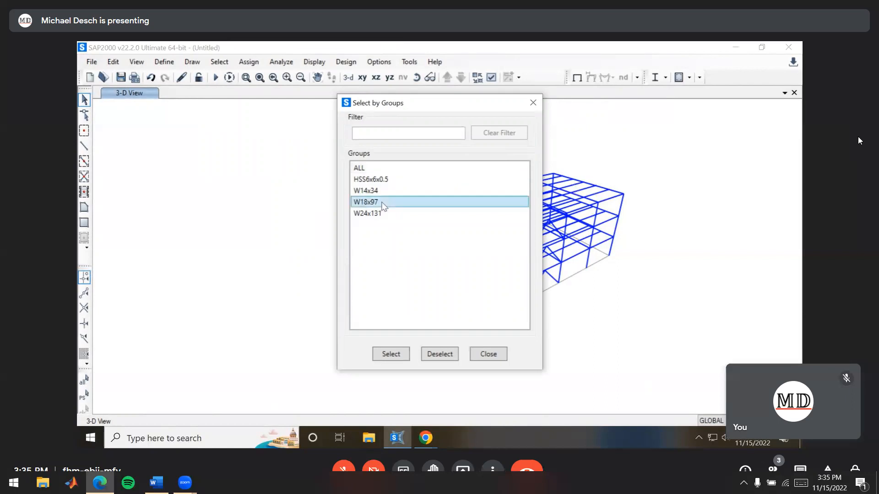
left_click(396, 358)
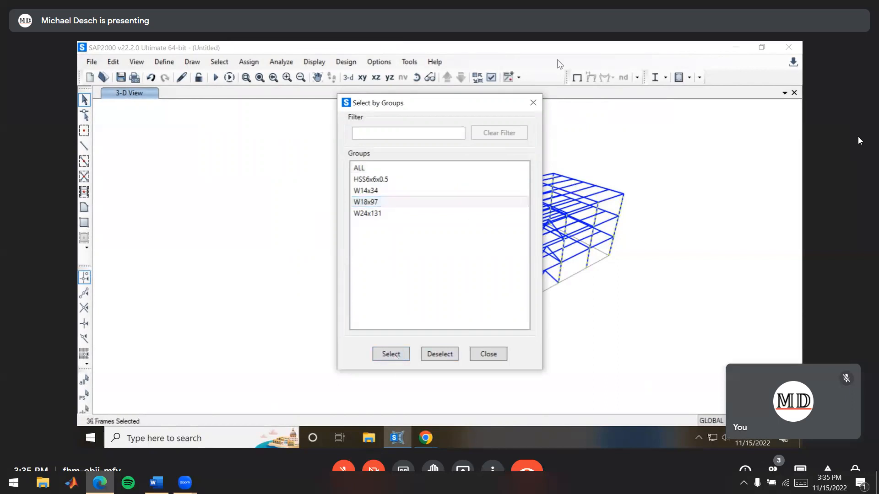
left_click_drag(471, 103, 223, 118)
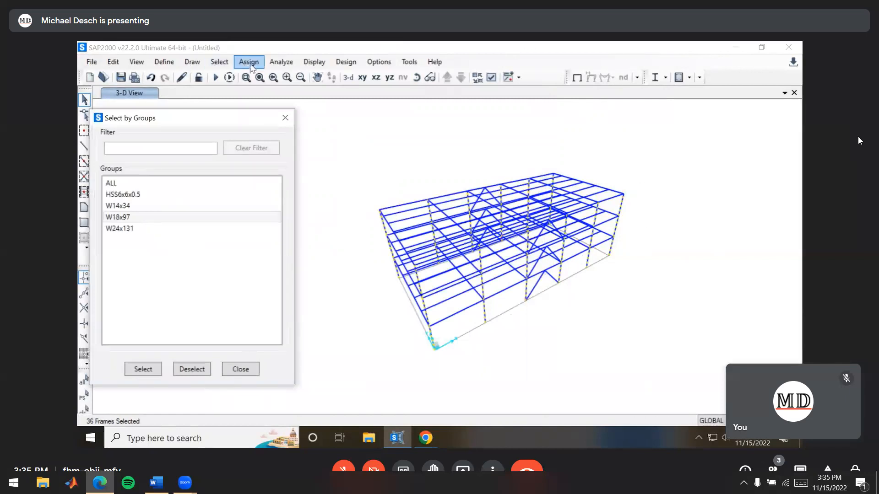
left_click(235, 369)
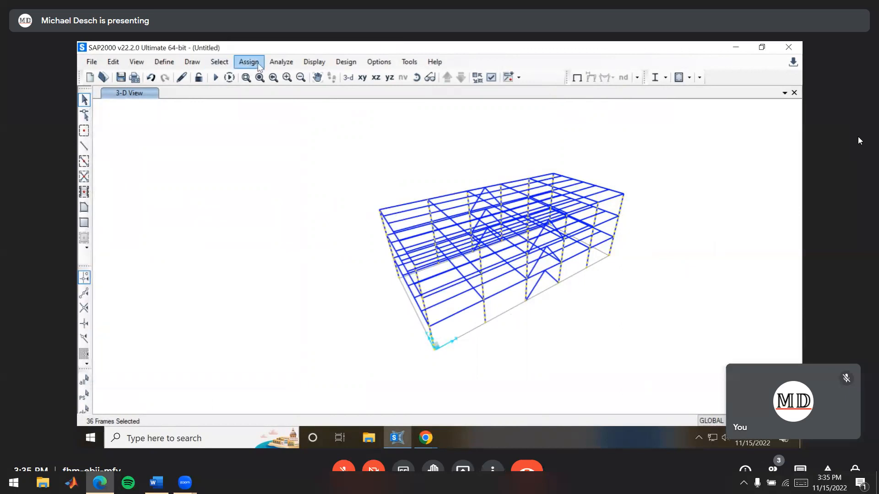
Assign the W18X97 frame section to the selected columns
left_click(257, 64)
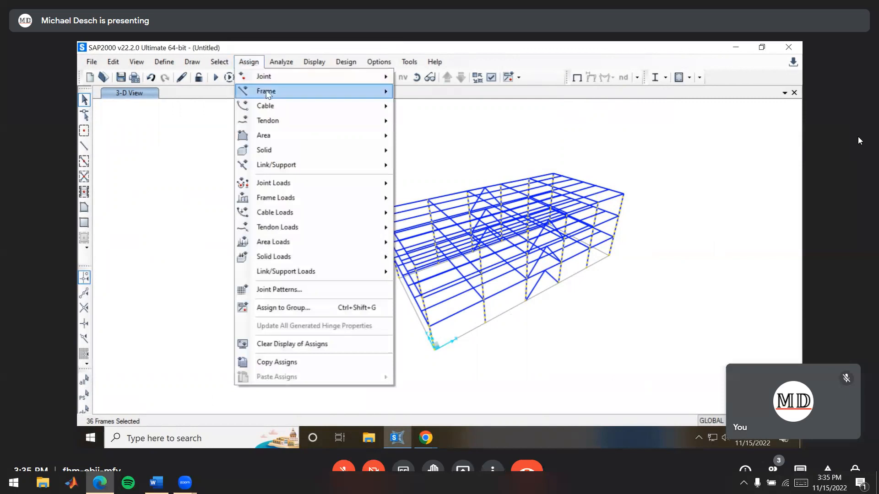
mouse_move(288, 95)
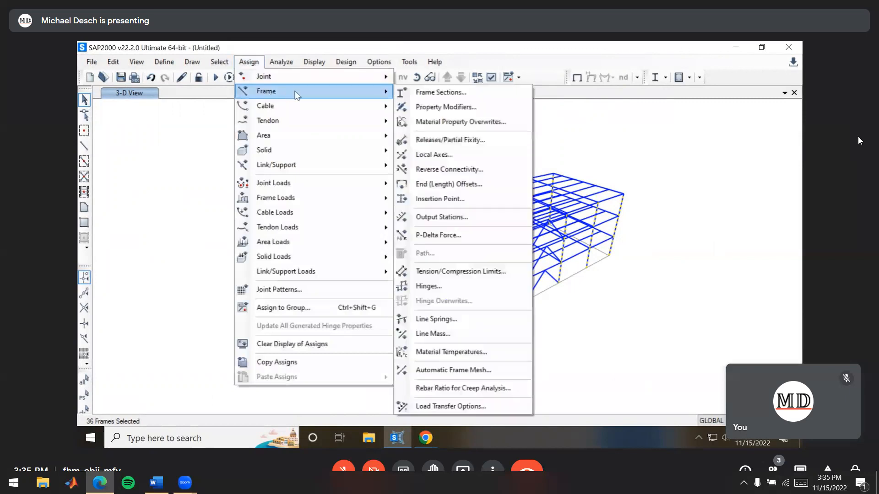
left_click(461, 97)
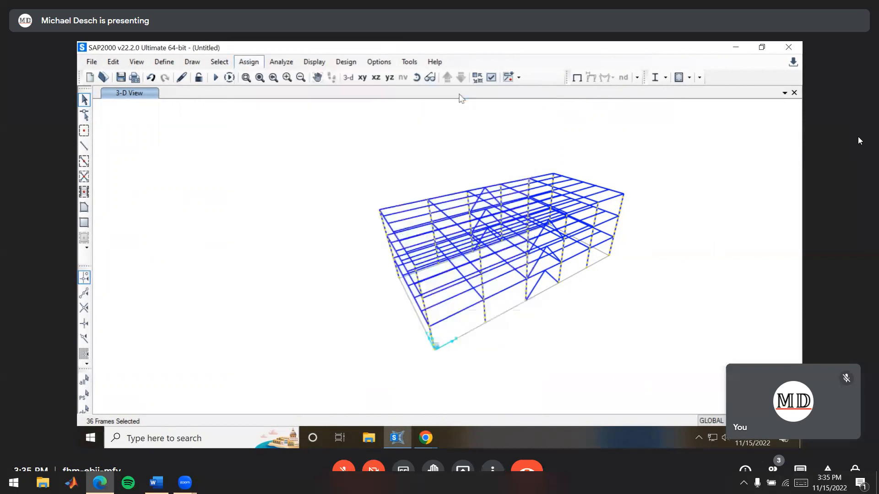
left_click(387, 172)
left_click(390, 183)
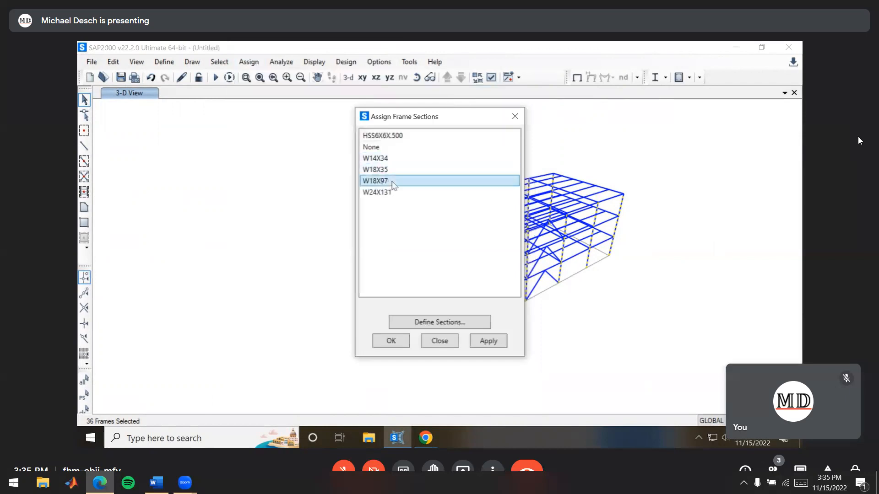
left_click(390, 342)
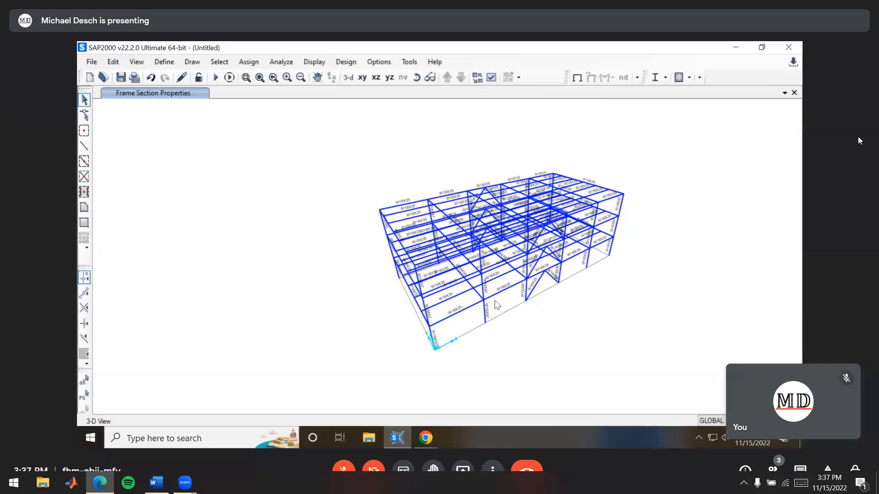
Select all members of the W24x131 group and assign them the W24X131 frame section
key("ctrl+g")
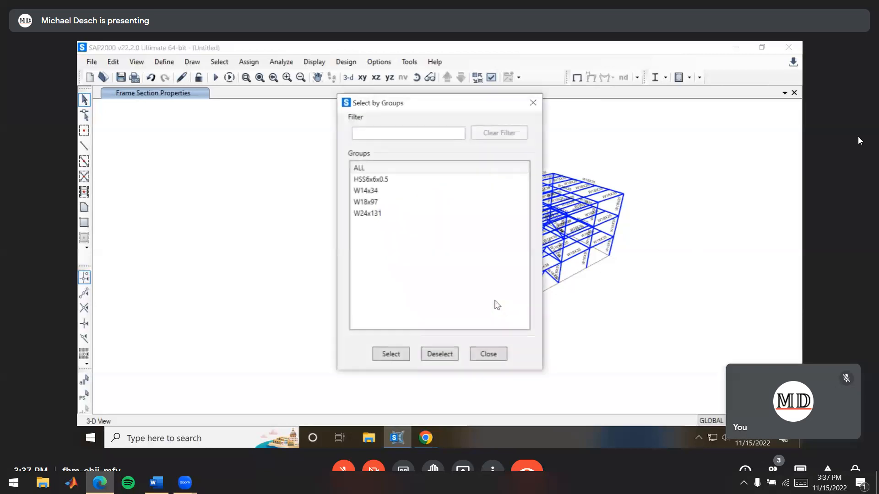
left_click(396, 216)
left_click(389, 356)
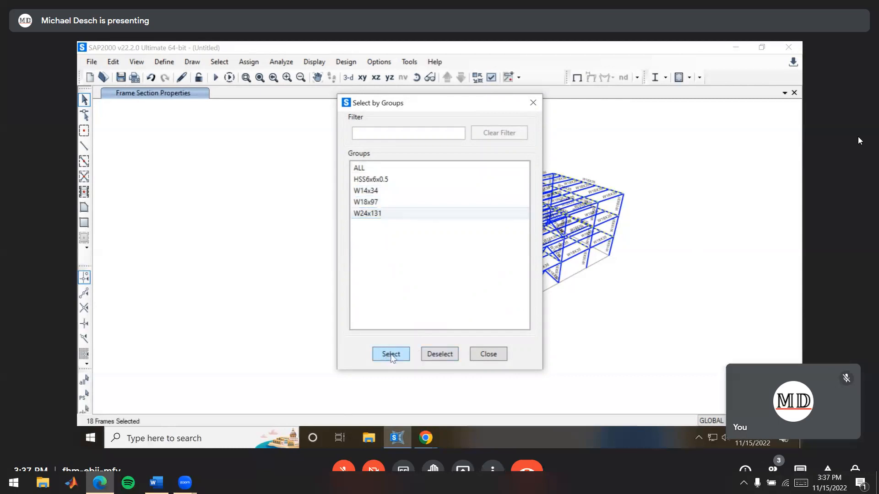
left_click(489, 357)
middle_click_drag(640, 320, 299, 248, "shift")
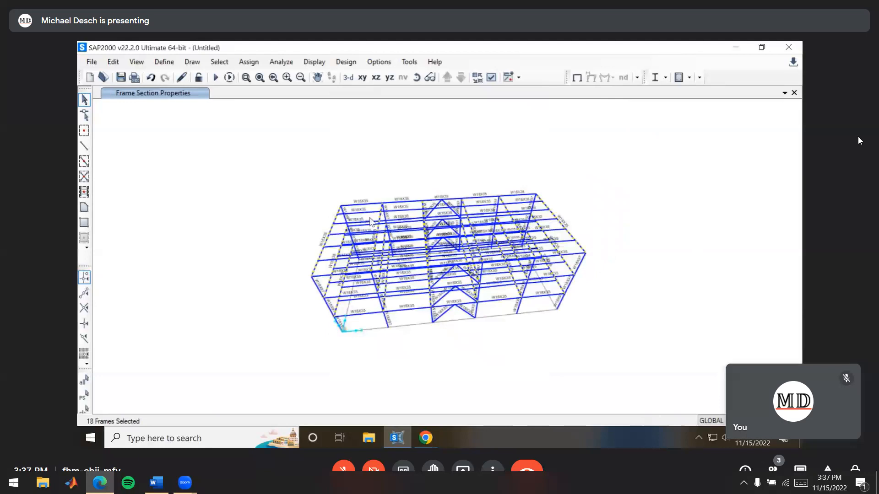
left_click(247, 64)
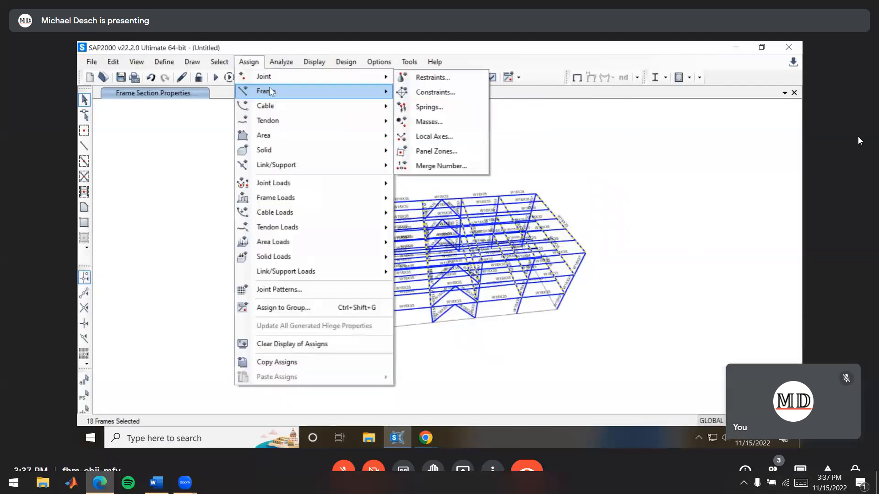
mouse_move(271, 91)
left_click(455, 98)
left_click(406, 169)
left_click(391, 192)
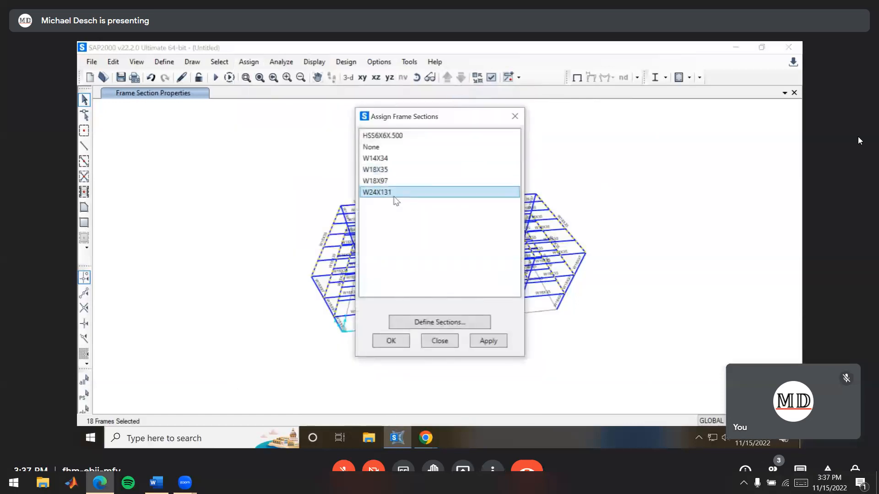
left_click(397, 342)
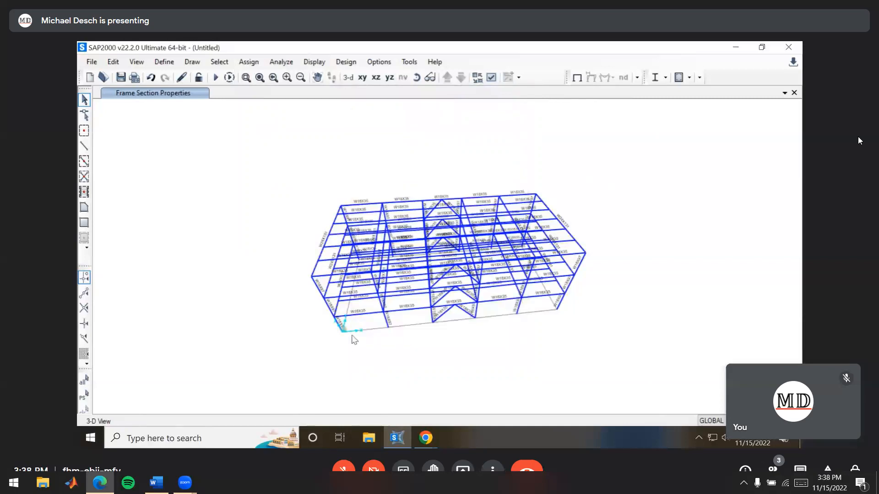
Select all members of the W14x34 group and assign them the W14X34 frame section
key("ctrl+g")
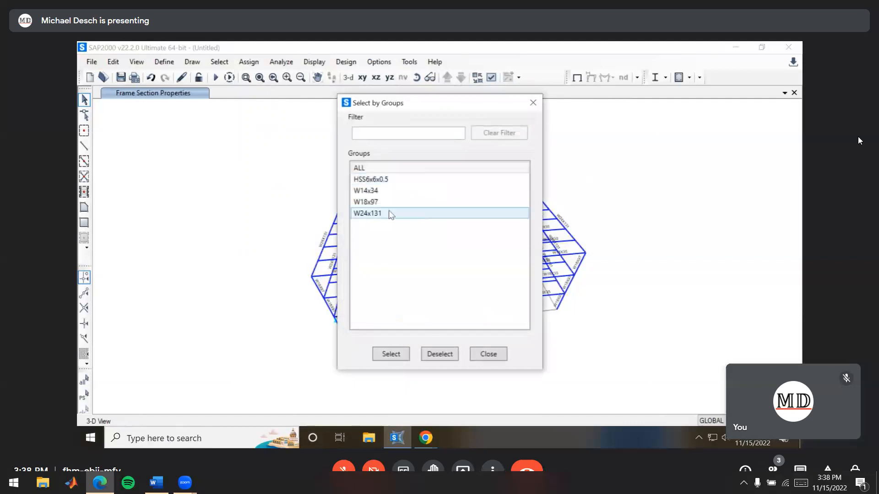
left_click(384, 191)
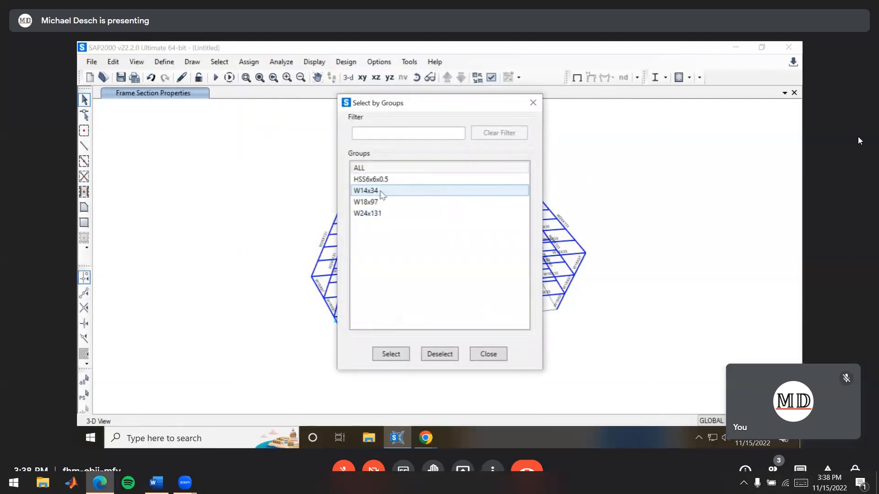
left_click(384, 193)
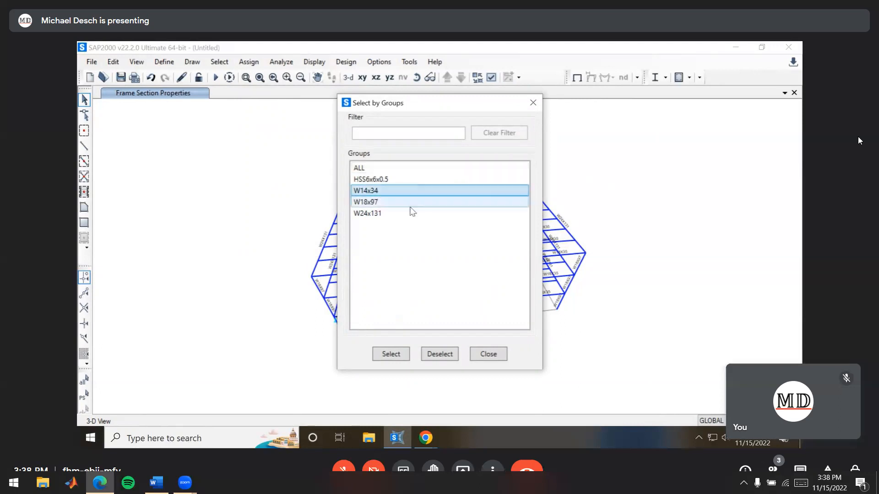
left_click(390, 355)
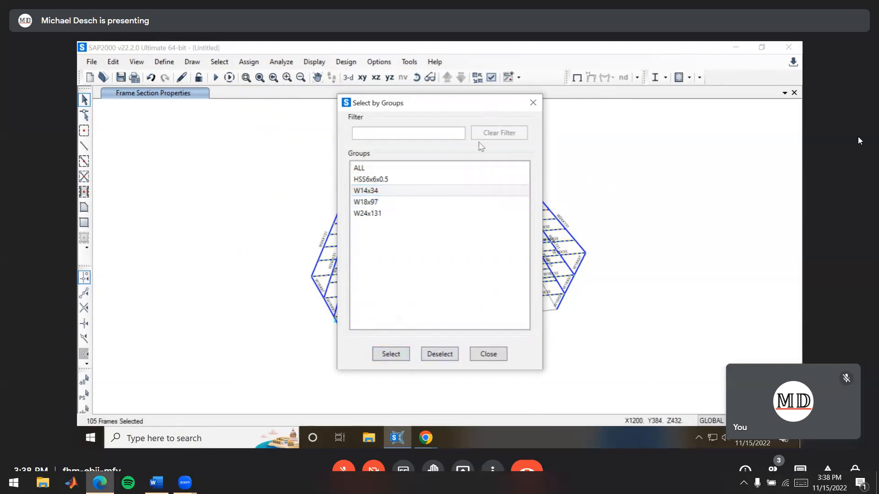
left_click(484, 354)
middle_click_drag(489, 315, 433, 278, "shift")
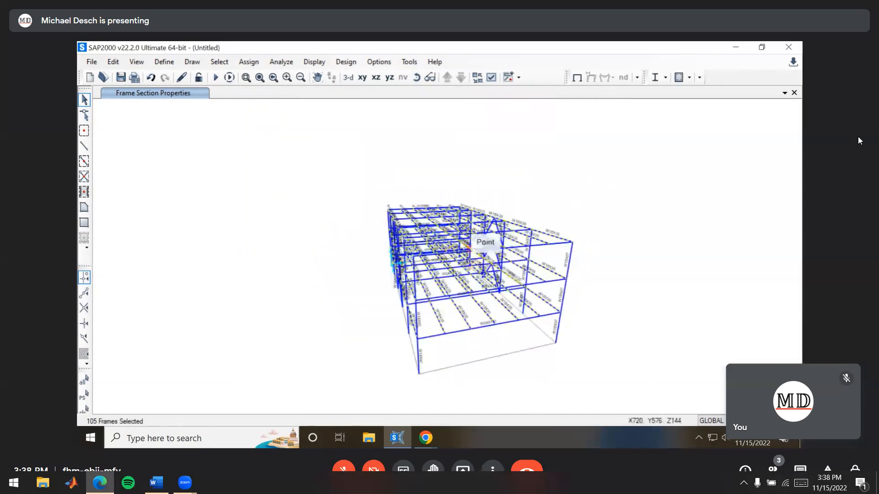
middle_click_drag(276, 283, 650, 318, "shift")
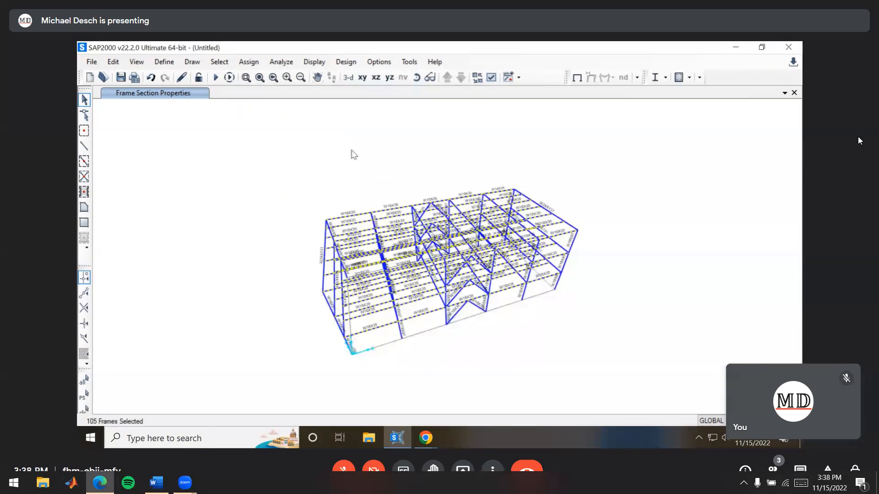
left_click(247, 63)
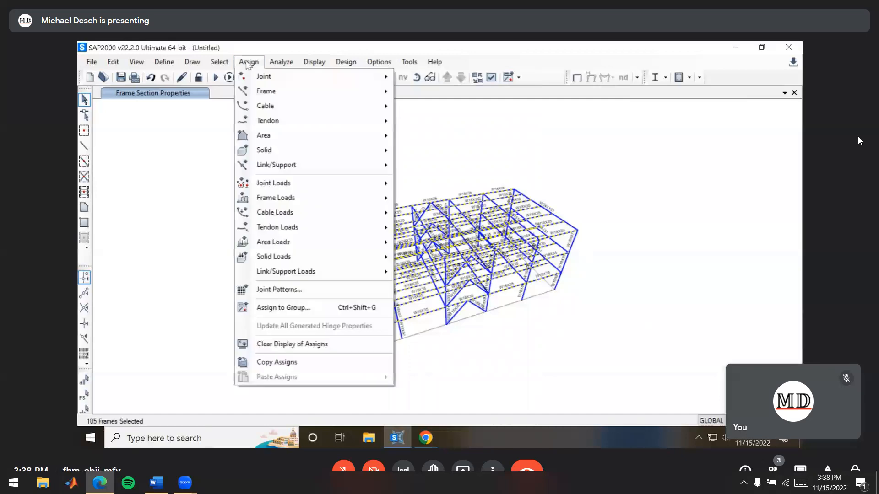
mouse_move(337, 92)
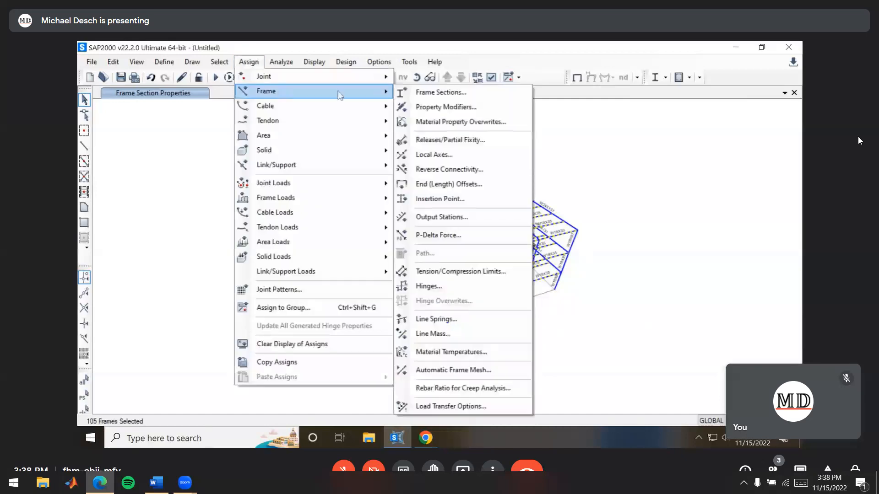
left_click(442, 95)
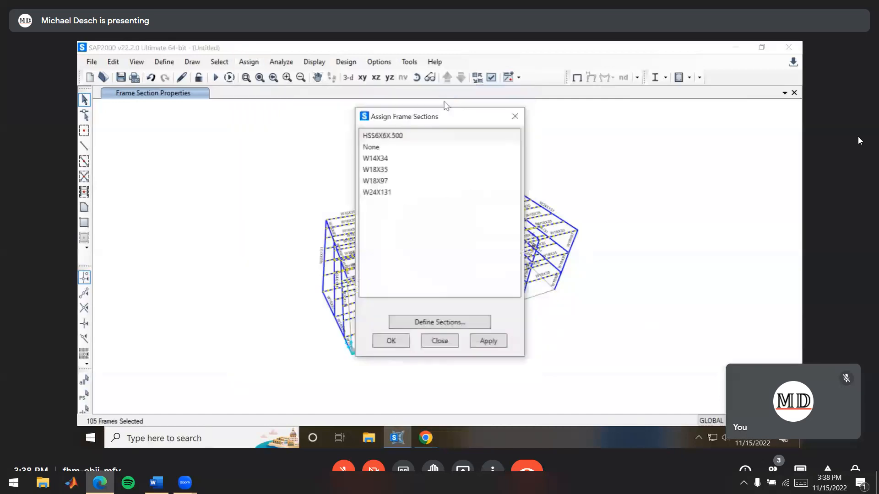
left_click(401, 159)
left_click(391, 342)
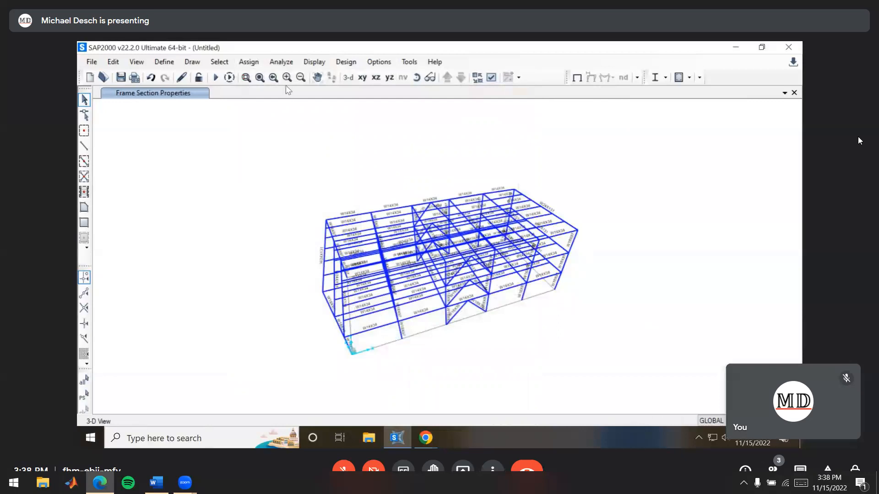
Select the braces in the HSS6x6x0.5 group and assign them the HSS6X6X.500 frame section
key("ctrl+g")
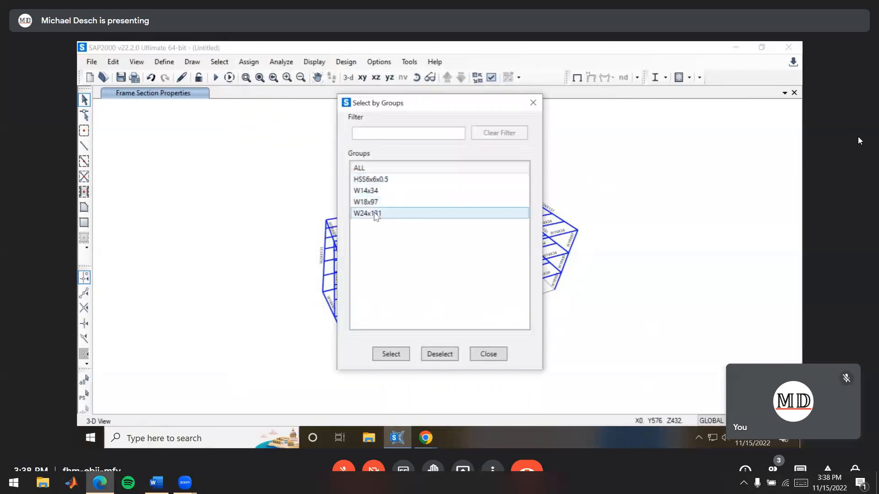
left_click(375, 180)
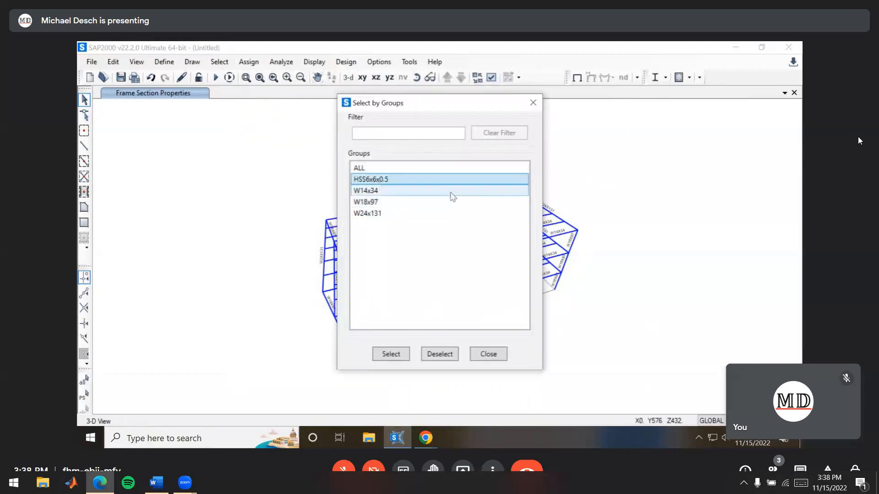
left_click(403, 356)
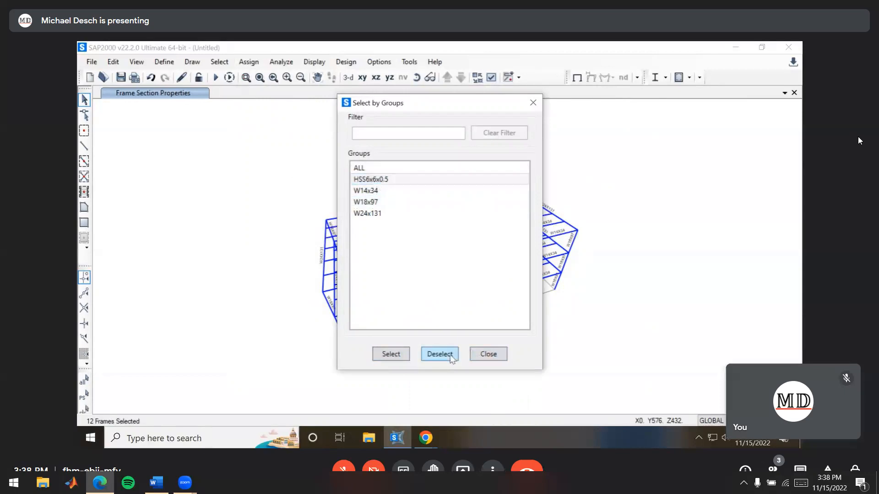
left_click(488, 355)
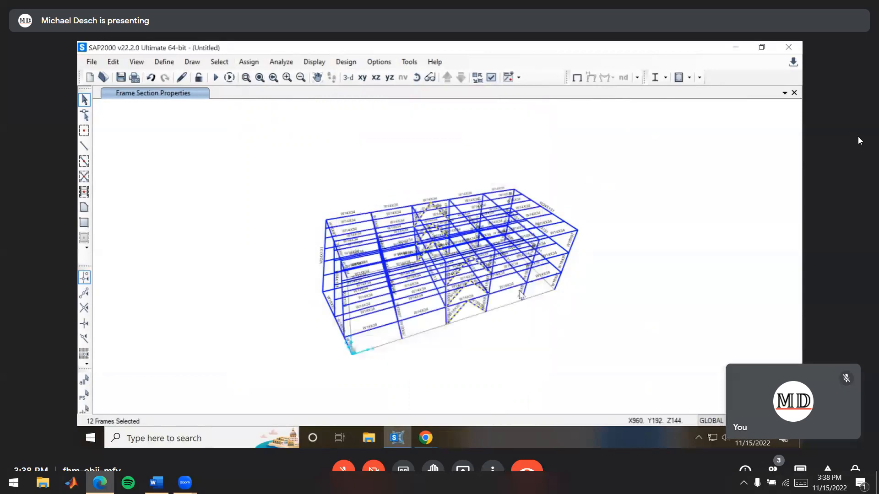
middle_click_drag(521, 295, 416, 304, "shift")
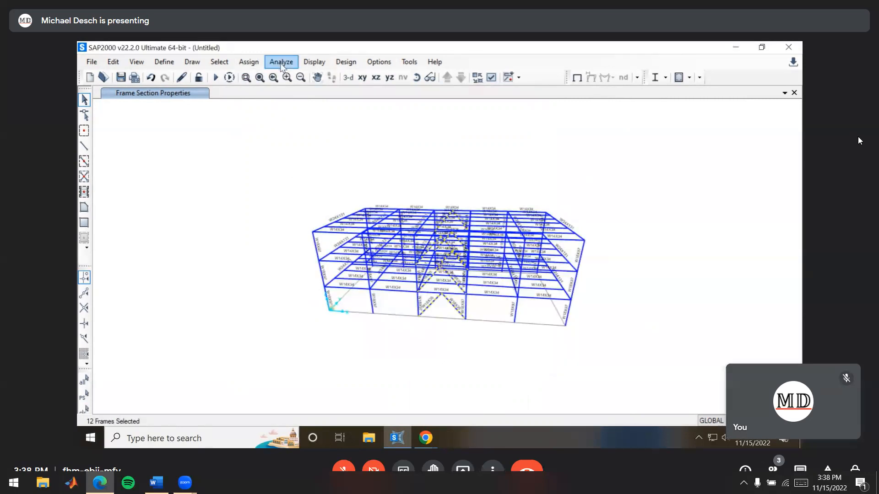
left_click(249, 61)
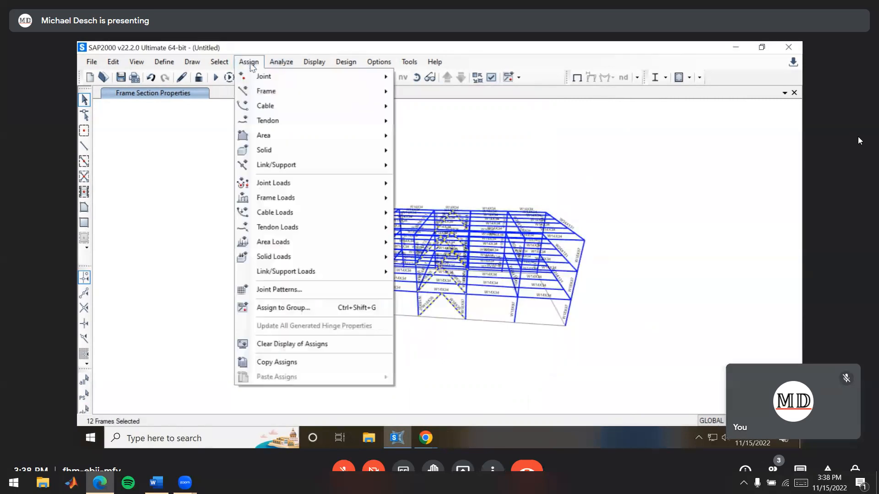
mouse_move(263, 91)
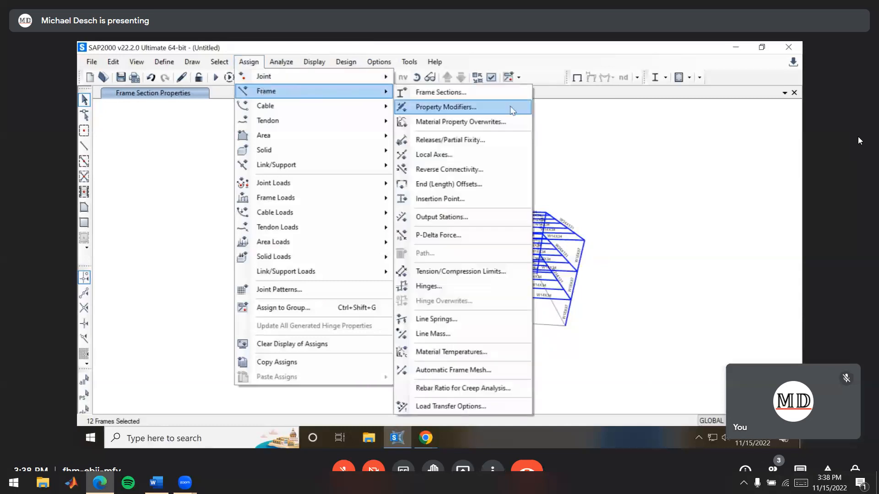
left_click(455, 92)
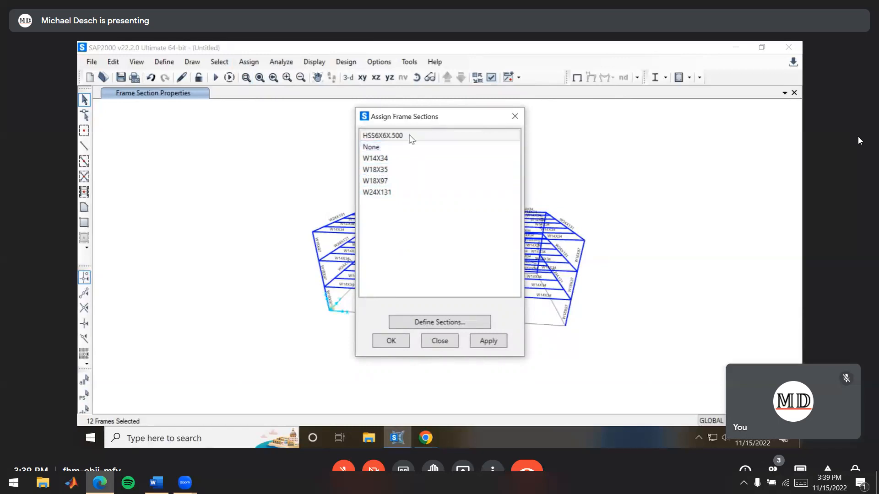
left_click(411, 136)
left_click(389, 340)
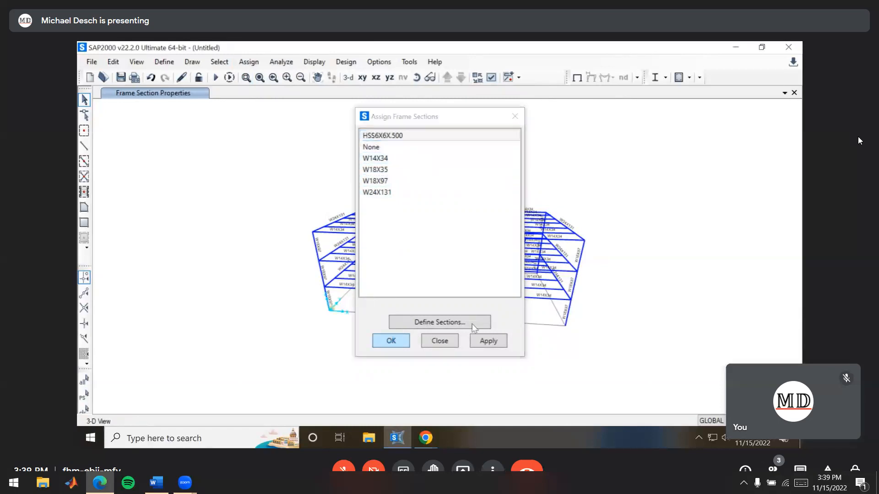
Compare the section labels on the frame with the section properties and X-Z elevation in the lab handout in Chrome
scroll(445, 307, "up", 3)
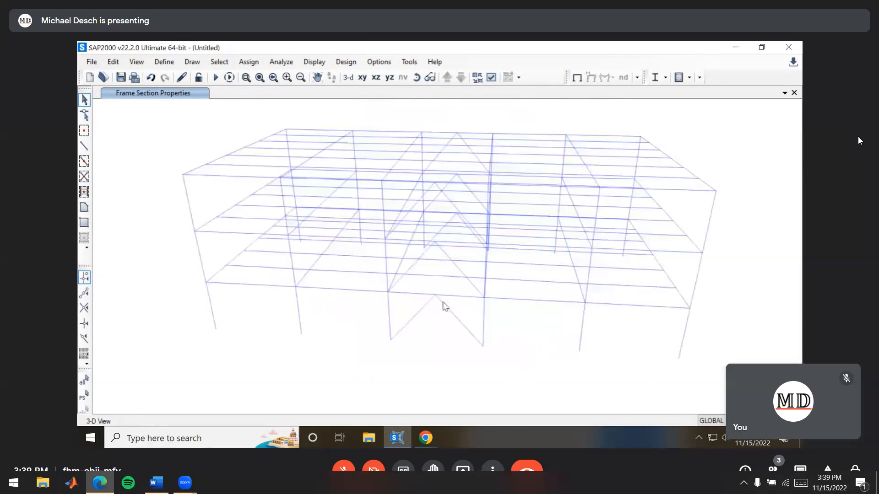
scroll(444, 306, "up", 3)
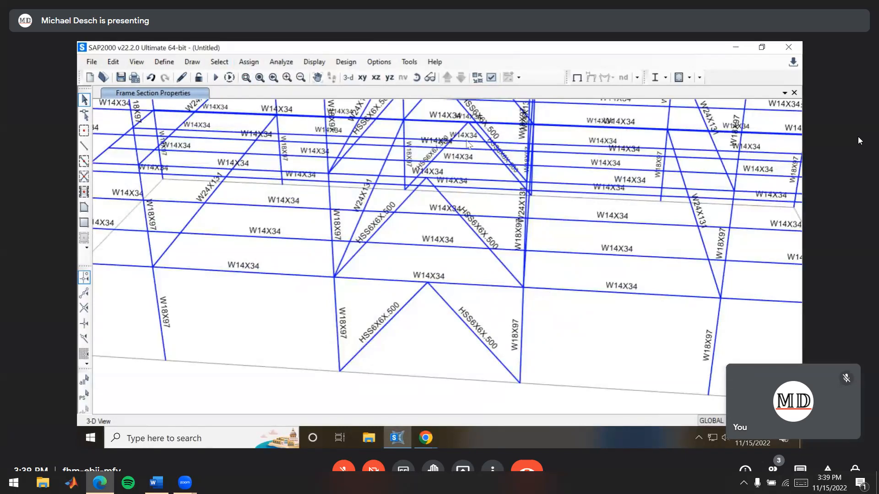
key("alt+Tab")
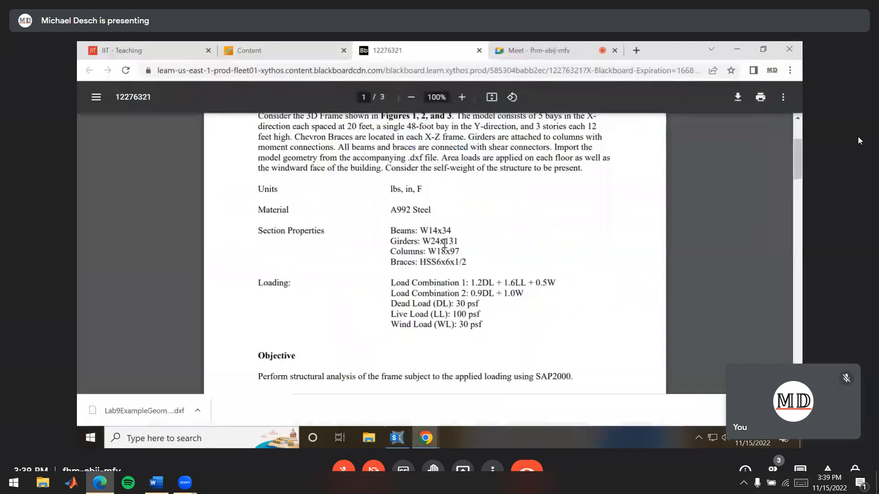
left_click_drag(420, 231, 469, 262)
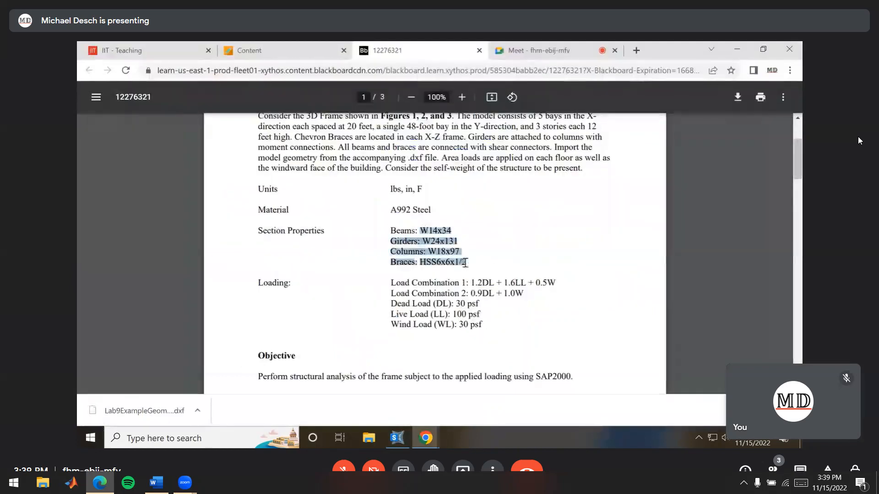
scroll(476, 206, "down", 15)
scroll(527, 258, "down", 3)
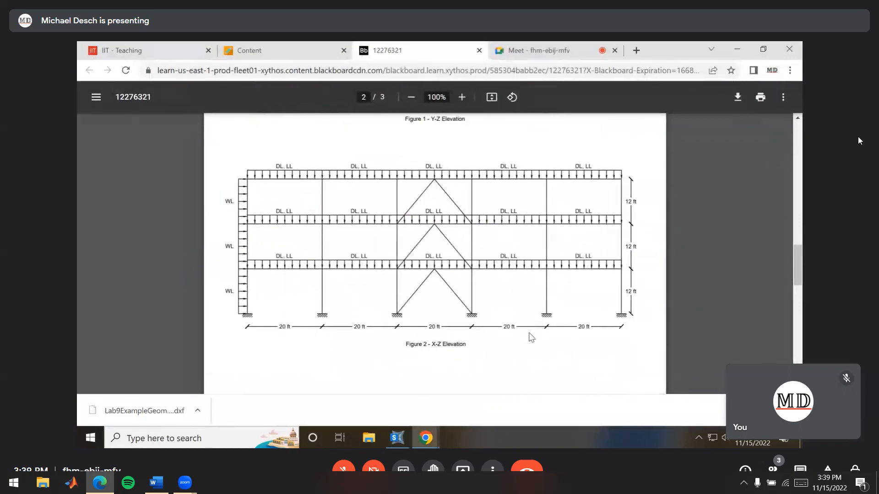
key("alt+Tab")
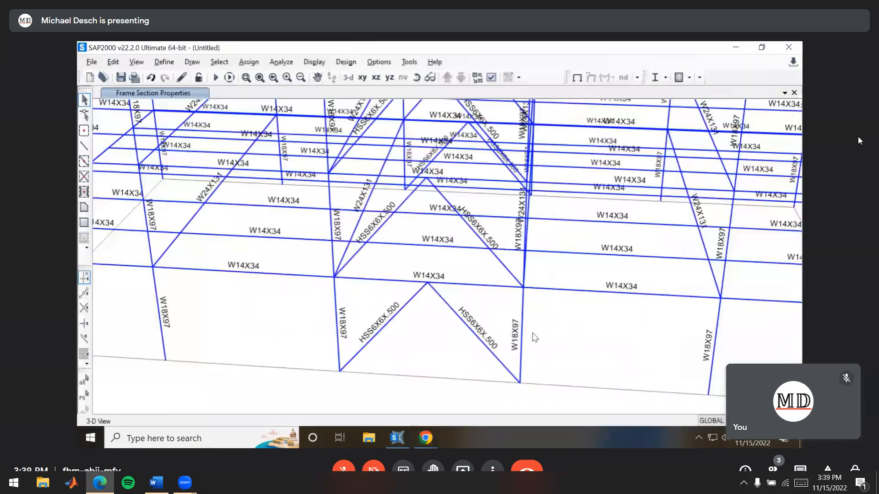
Select all the joints at the base of the columns and assign them fully fixed restraints
scroll(535, 337, "down", 2)
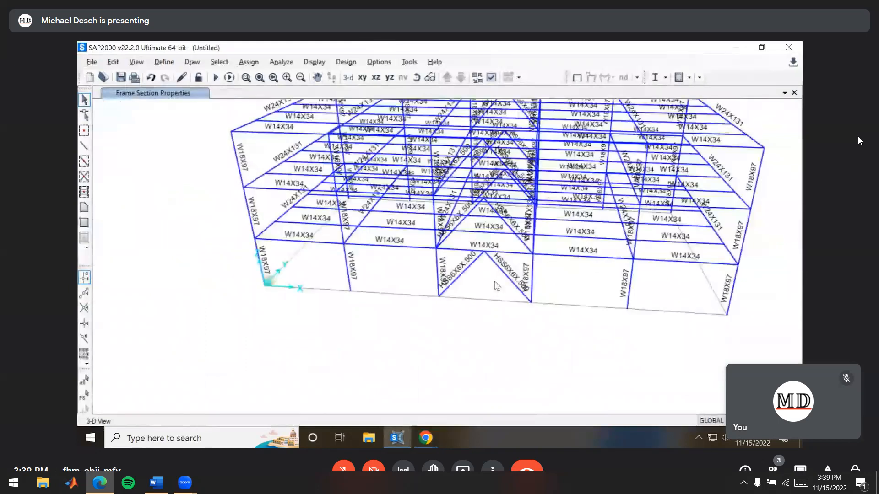
middle_click_drag(304, 307, 635, 279)
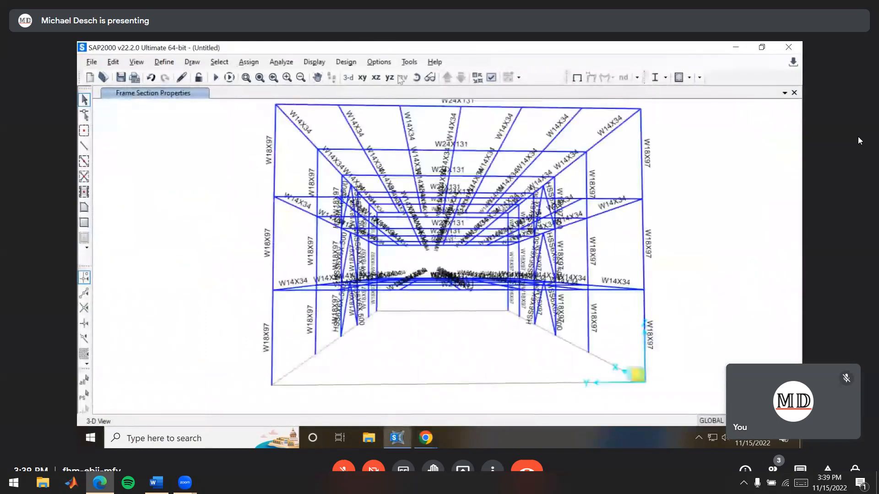
left_click(429, 77)
left_click_drag(290, 301, 609, 358)
middle_click_drag(595, 316, 371, 365)
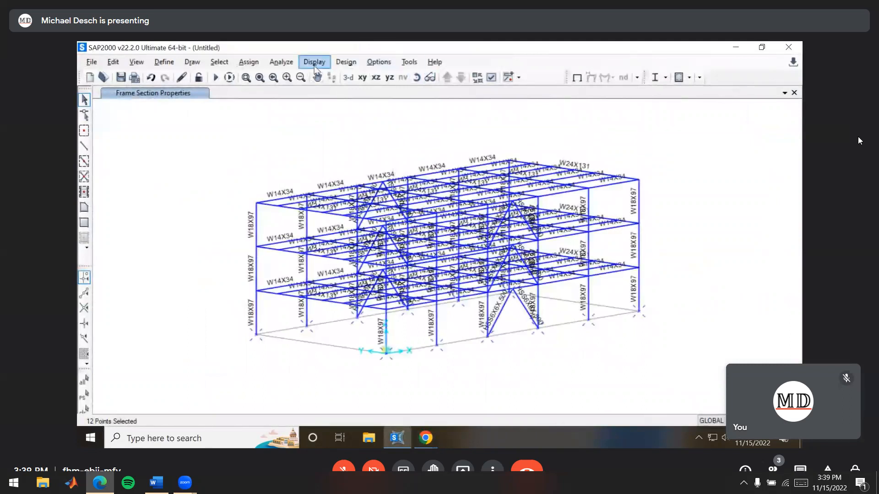
left_click(249, 62)
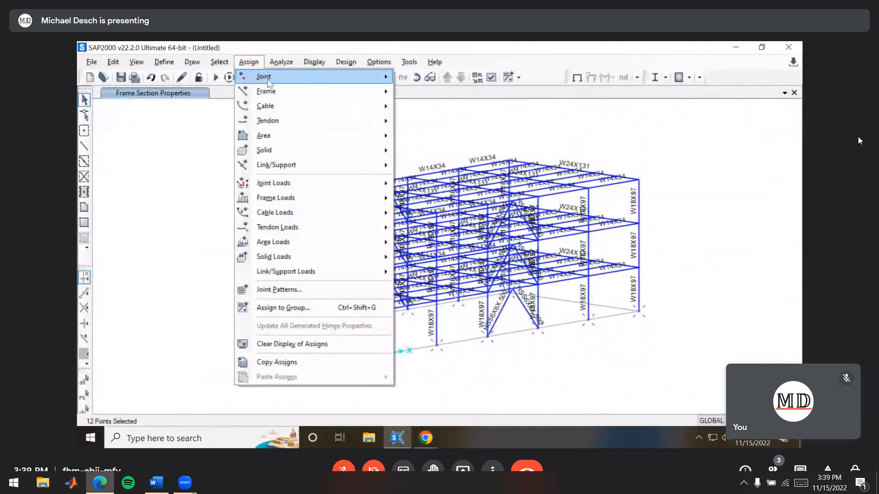
mouse_move(340, 83)
left_click(432, 78)
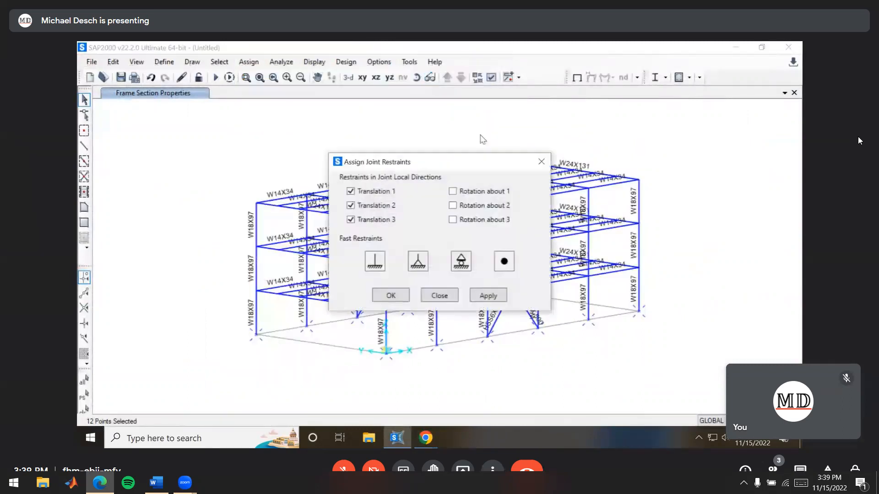
left_click(372, 267)
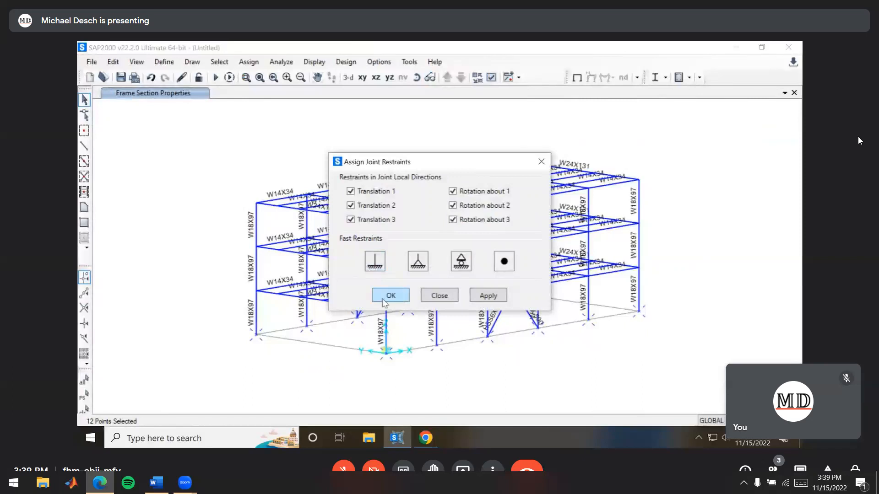
left_click(405, 295)
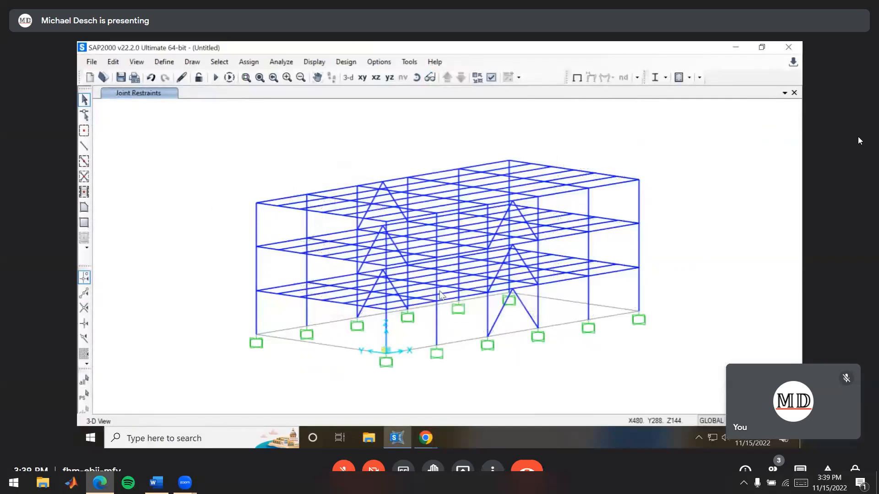
Compare the frame model with the typical floor framing plan and X-Z elevation in the lab handout in Chrome to identify the member connections
middle_click_drag(721, 301, 543, 322, "shift")
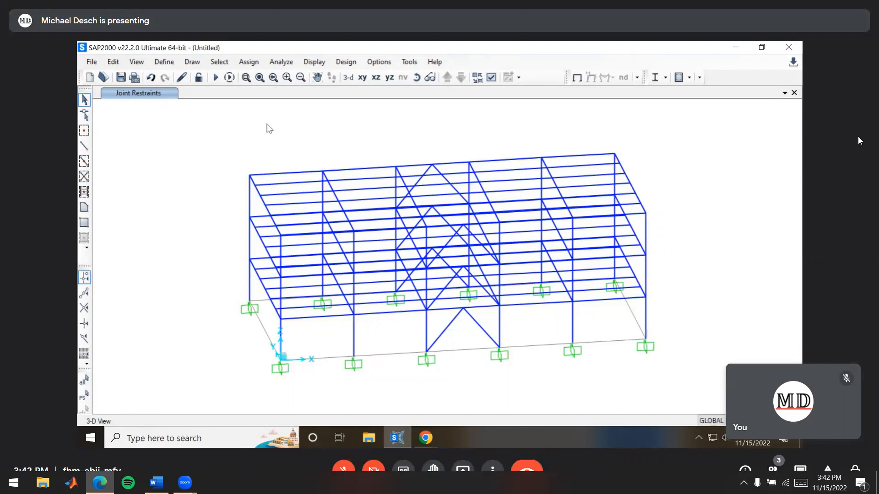
middle_click_drag(281, 276, 418, 278, "shift")
left_click(418, 443)
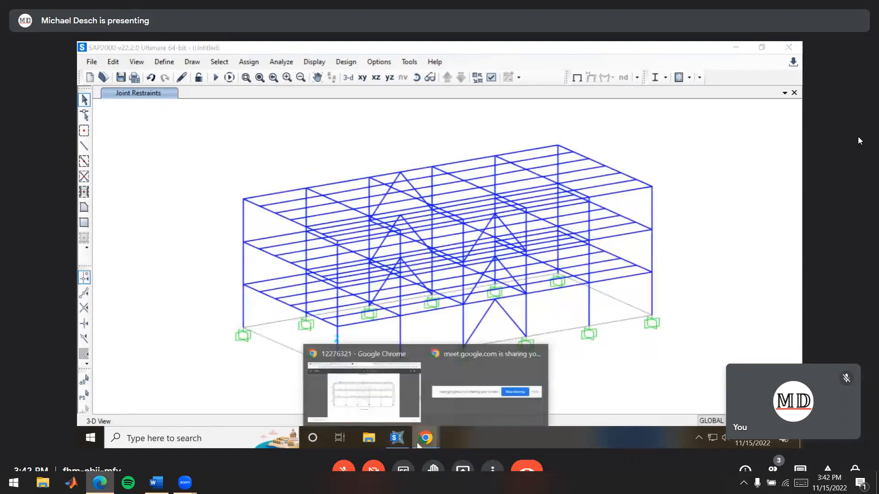
left_click(372, 389)
scroll(442, 201, "up", 5)
scroll(444, 218, "down", 2)
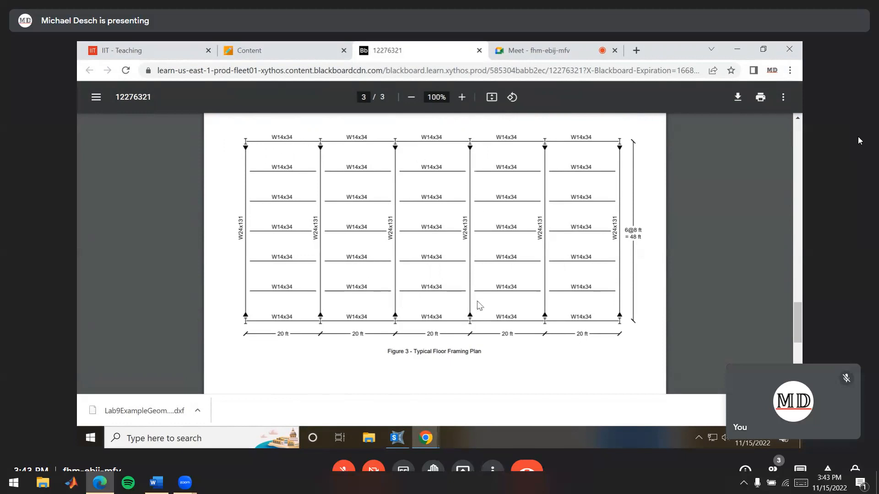
key("alt+Tab")
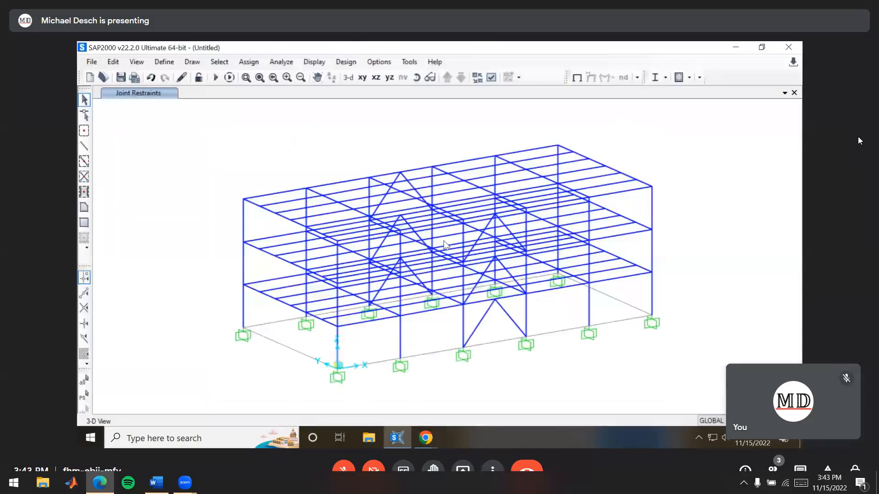
key("alt+Tab")
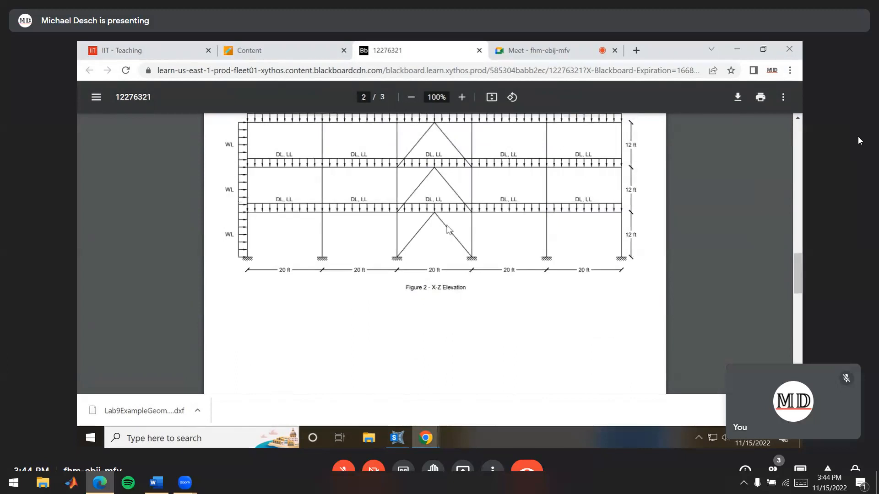
scroll(430, 229, "up", 3)
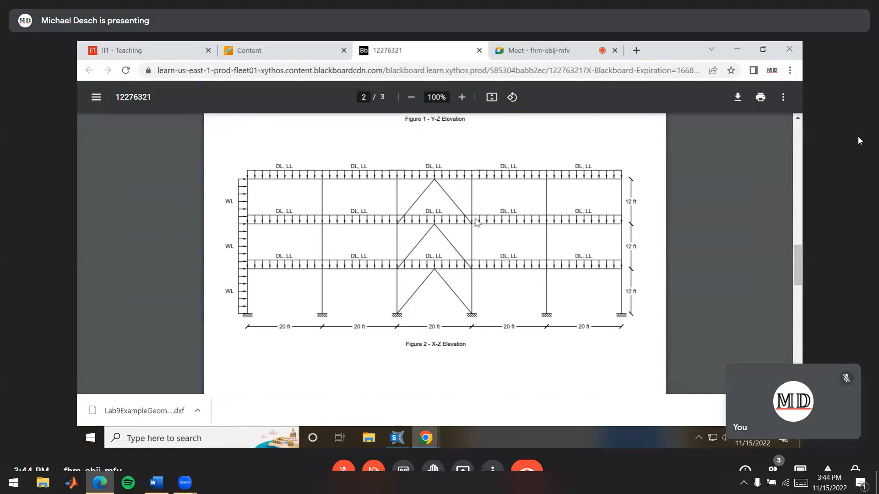
scroll(445, 220, "down", 5)
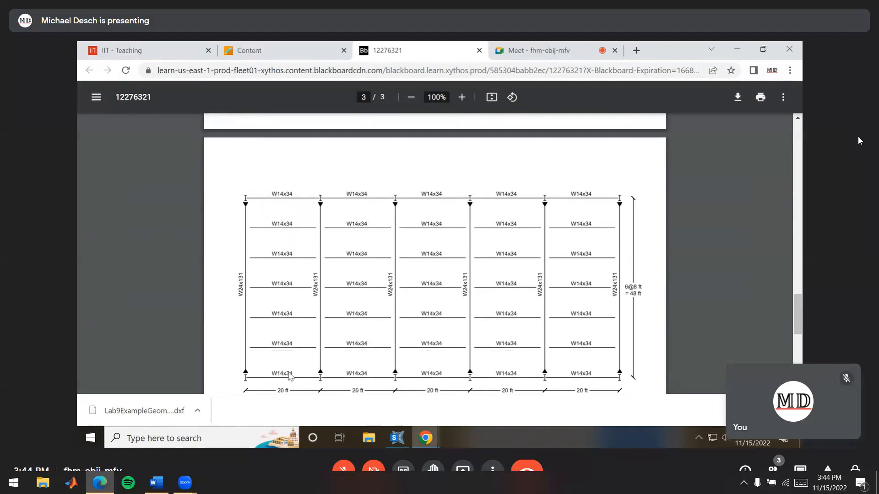
scroll(384, 263, "down", 1)
scroll(384, 268, "up", 4)
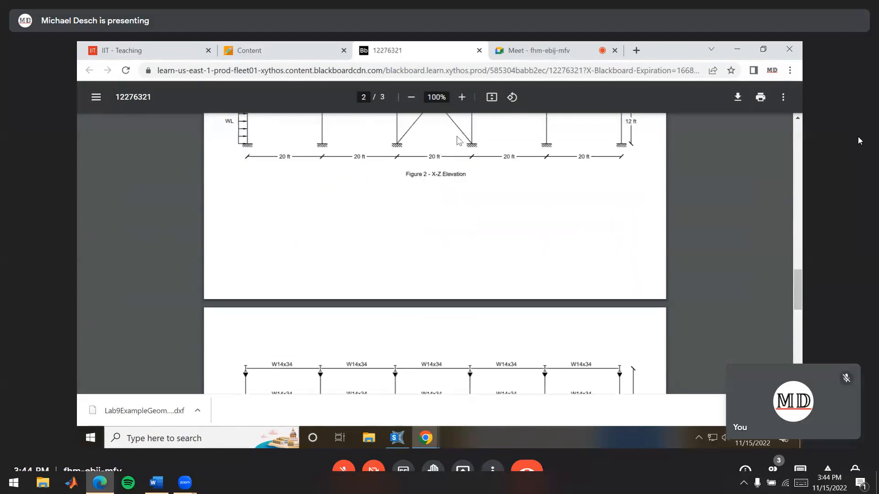
key("alt+Tab")
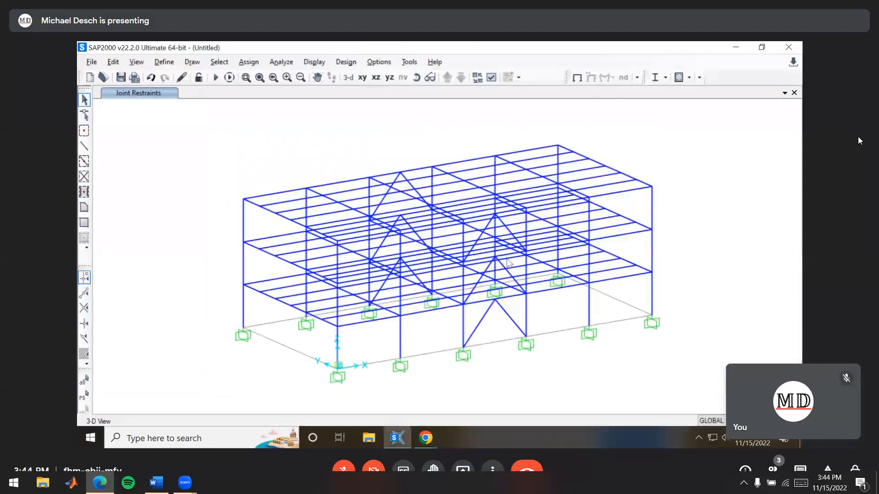
Select all members of the W14x34 and HSS6x6x0.5 groups
key("ctrl+g")
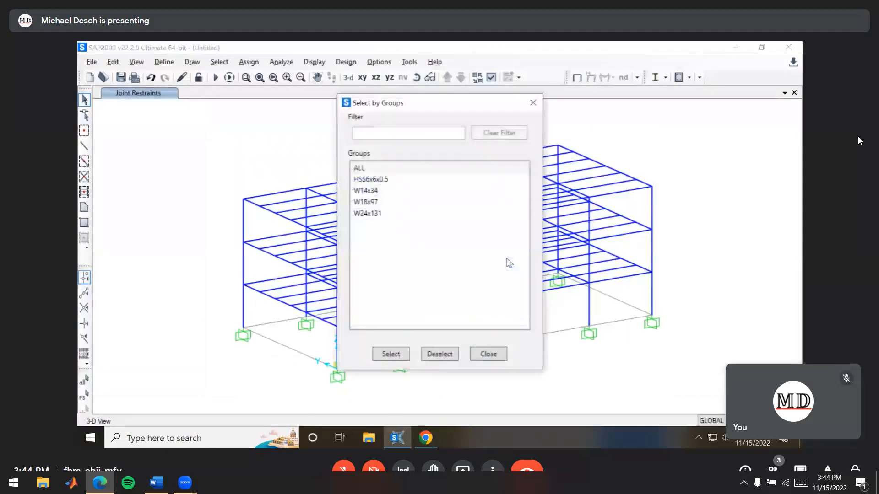
left_click(376, 194)
left_click(385, 355)
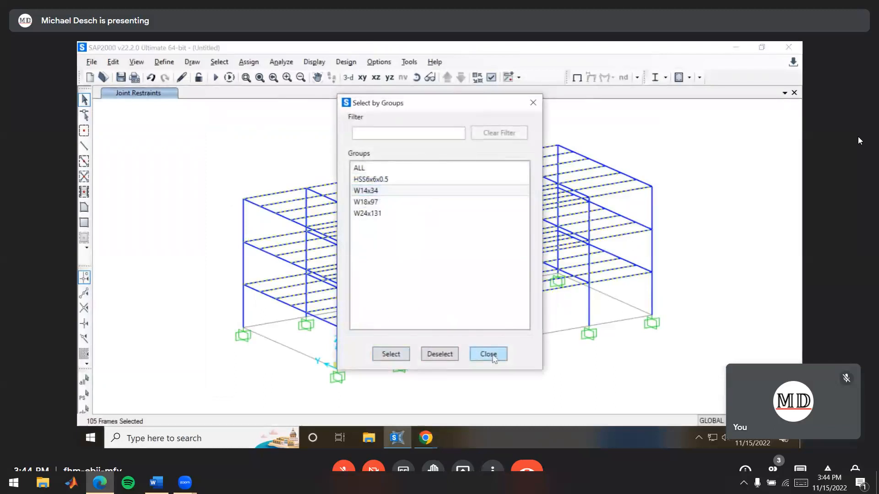
left_click(379, 180)
left_click(379, 180)
left_click(377, 190, "ctrl")
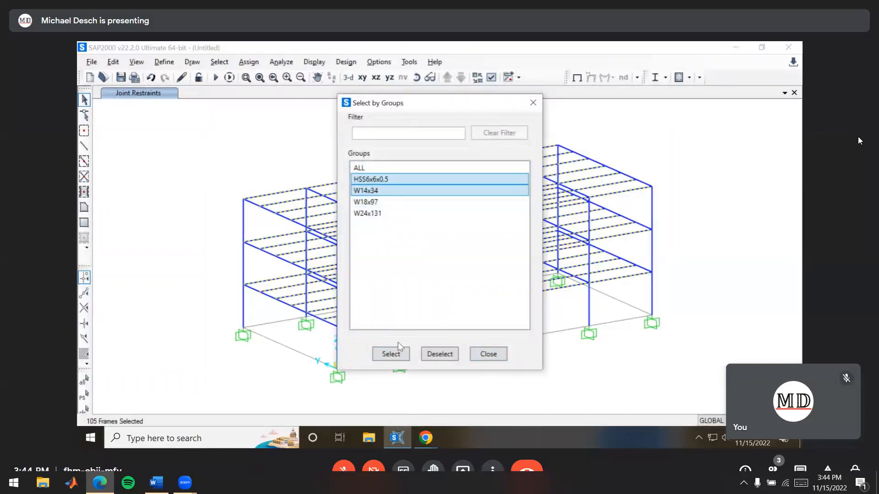
left_click(392, 354)
left_click(487, 354)
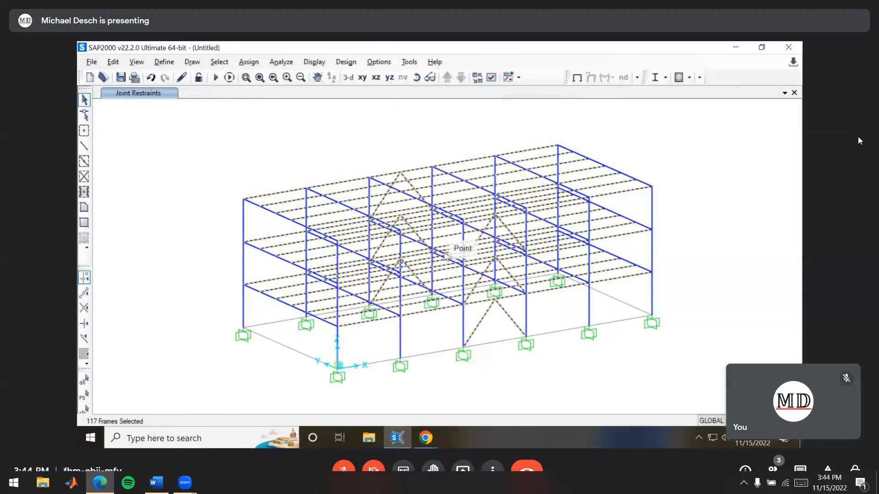
Release Moment 22 (Minor) and Moment 33 (Major) at both the start and end of the selected beams and braces
left_click(247, 64)
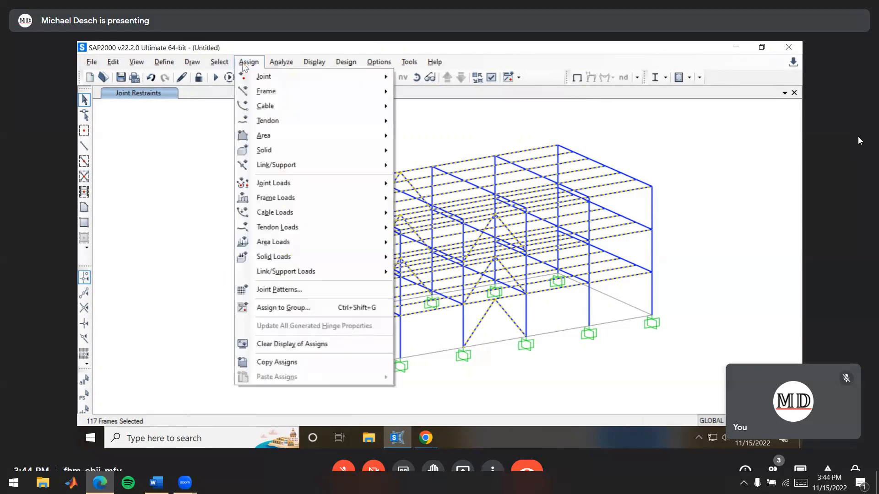
mouse_move(316, 91)
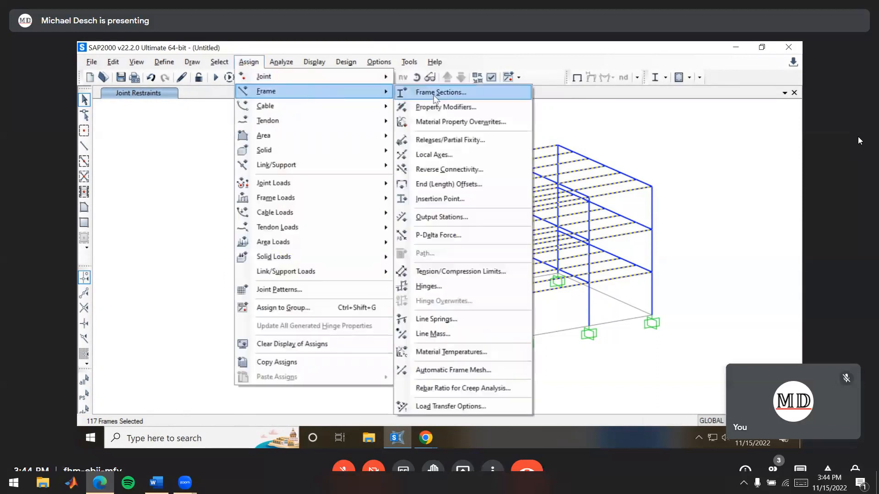
left_click(501, 147)
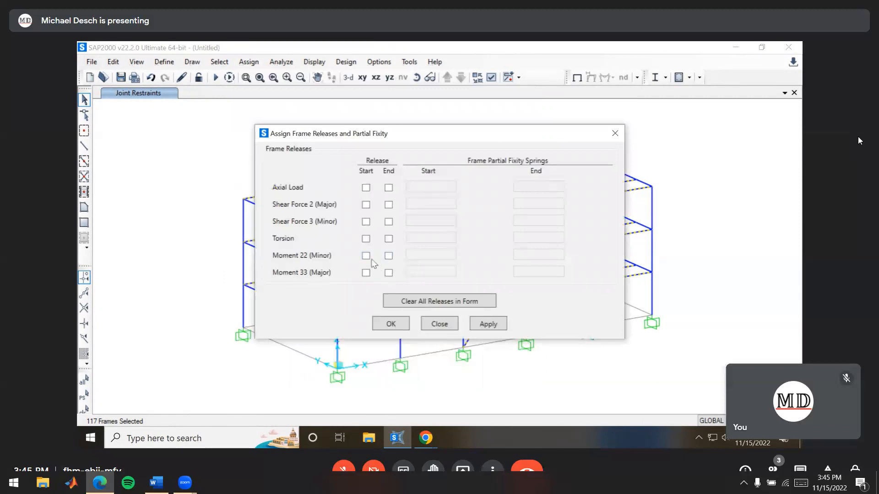
left_click(366, 256)
left_click(388, 255)
left_click(388, 274)
left_click(365, 274)
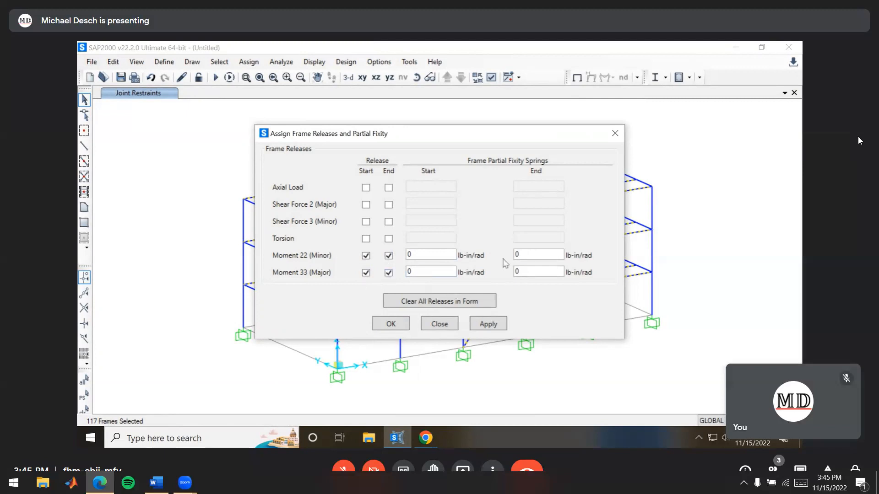
left_click(400, 326)
middle_click_drag(685, 271, 557, 286, "shift")
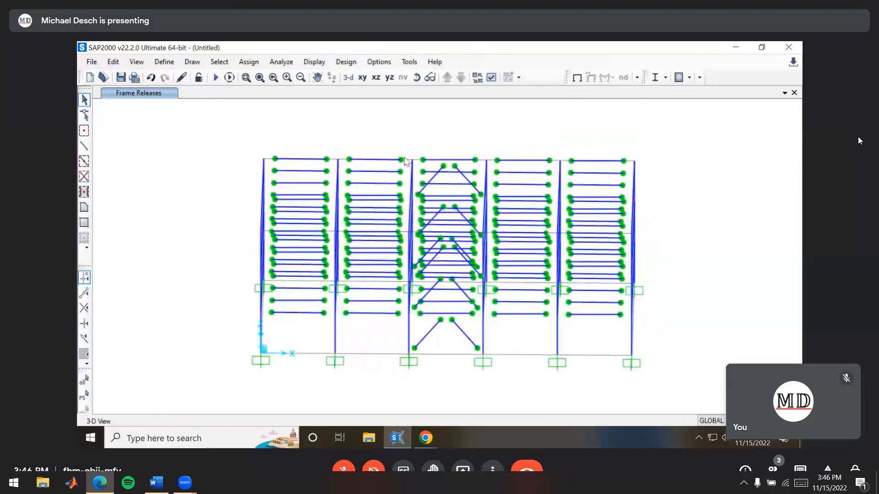
middle_click_drag(661, 253, 650, 282, "shift")
mouse_move(604, 313)
middle_mouse_down("shift")
mouse_move(590, 306)
mouse_move(595, 326)
middle_mouse_up("shift")
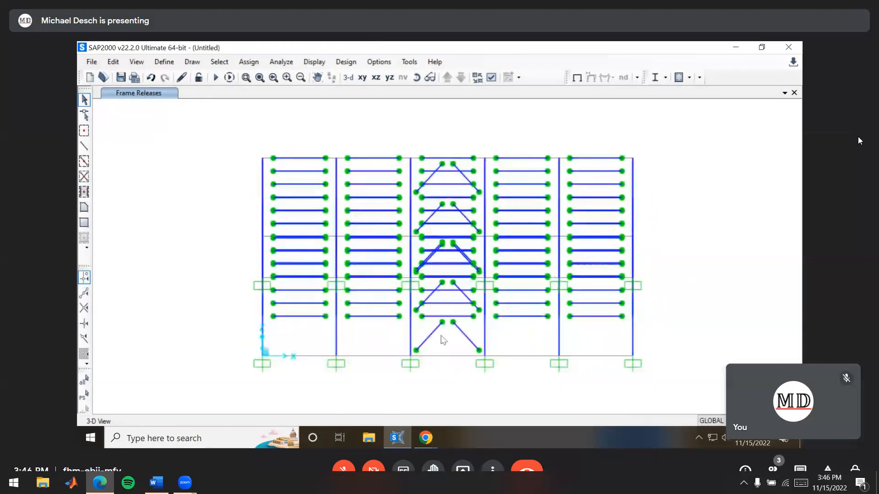
middle_click_drag(366, 332, 511, 321, "shift")
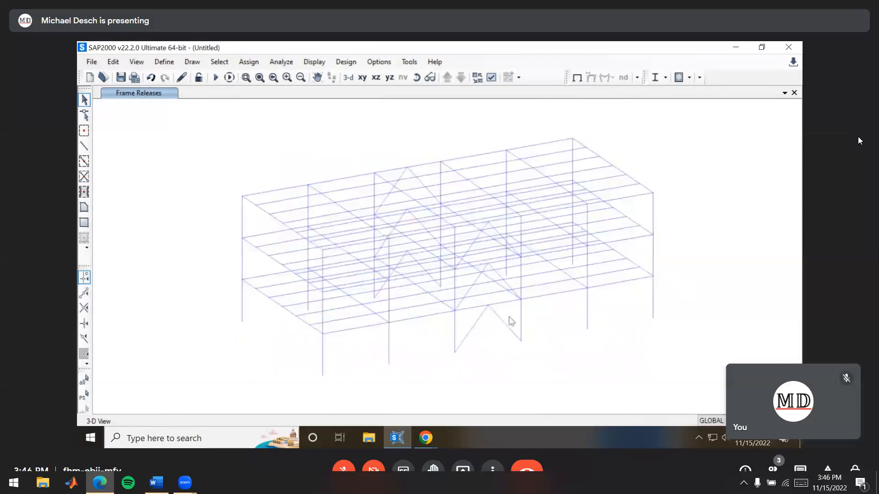
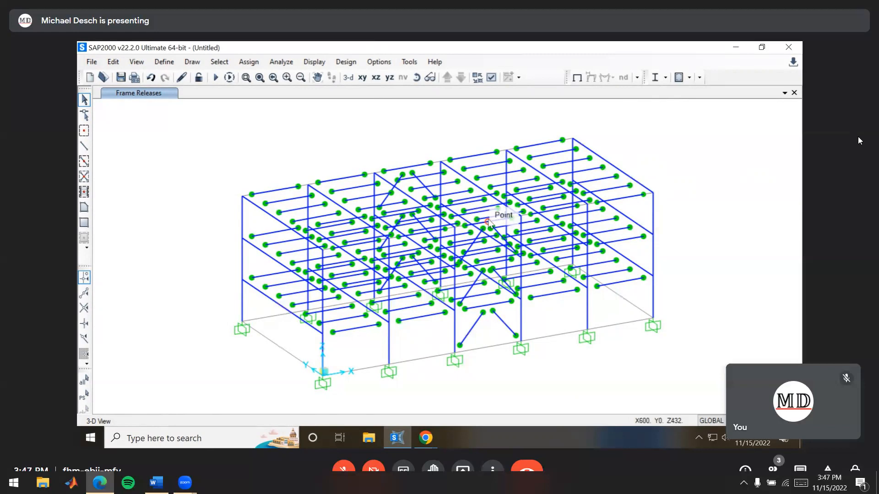
Show the undeformed shape and display the 3D frame members with the Extrude view type
left_click(577, 78)
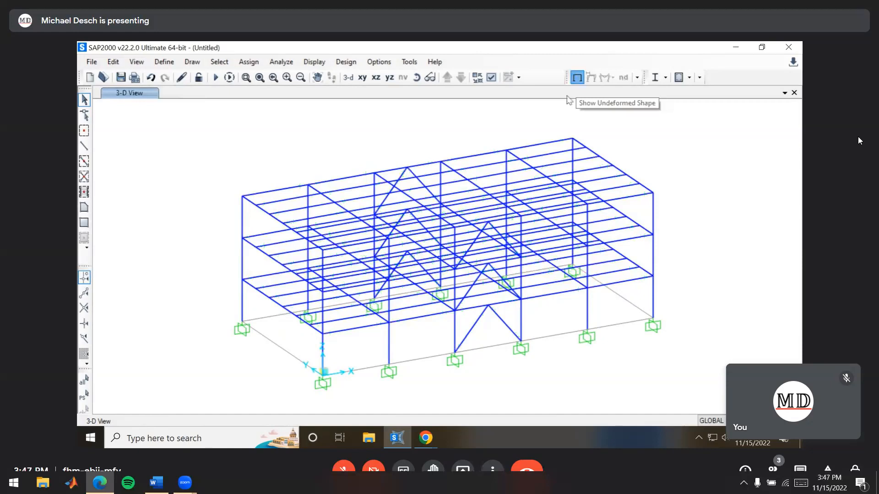
middle_click_drag(575, 171, 537, 209, "shift")
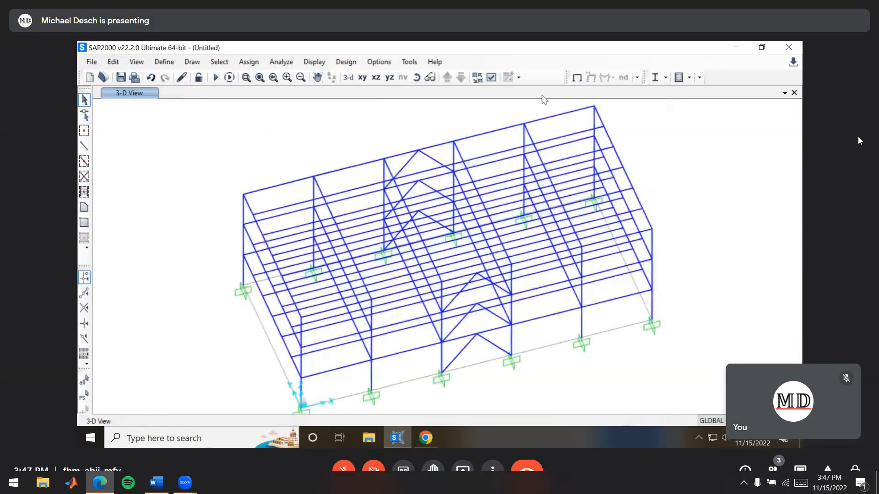
left_click(490, 78)
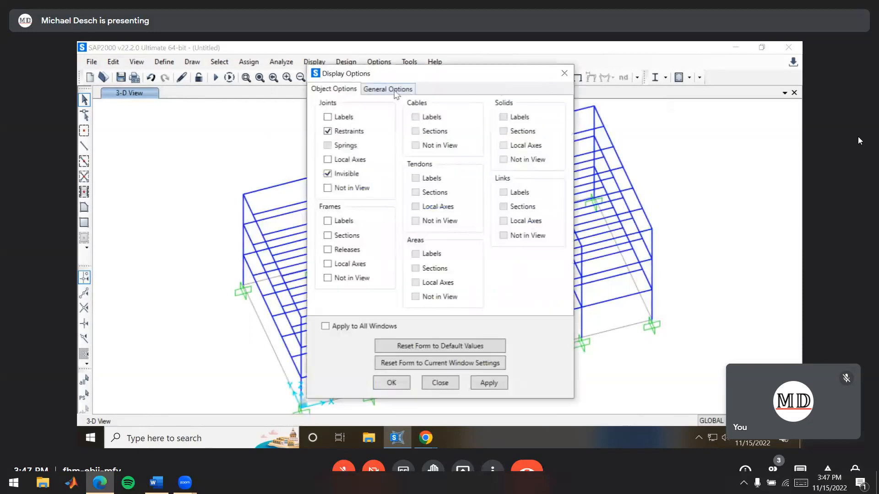
left_click(397, 92)
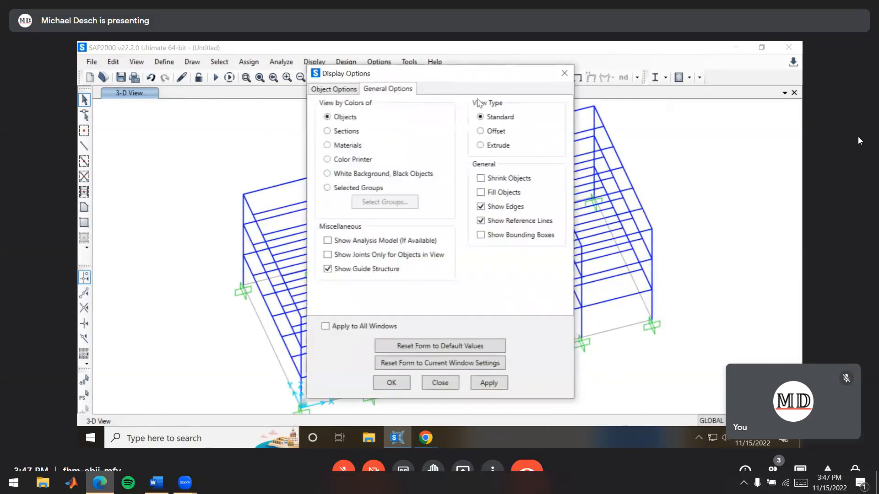
left_click(482, 147)
left_click_drag(458, 76, 451, 107)
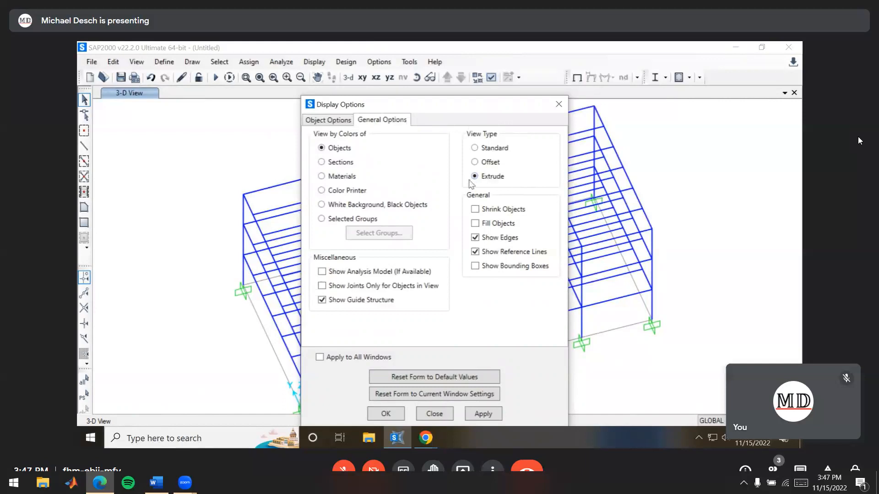
left_click(392, 414)
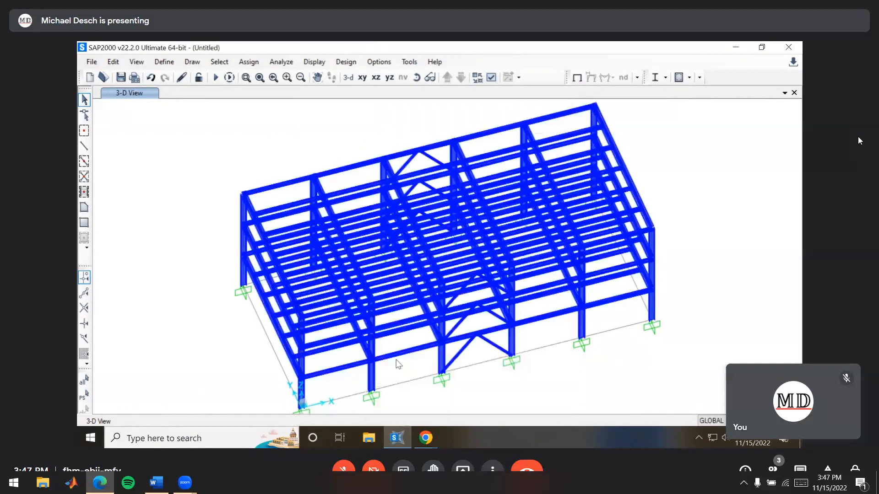
Examine the extruded beams and columns at the frame's corner to check the column web and flange orientation
middle_click_drag(399, 364, 490, 308, "shift")
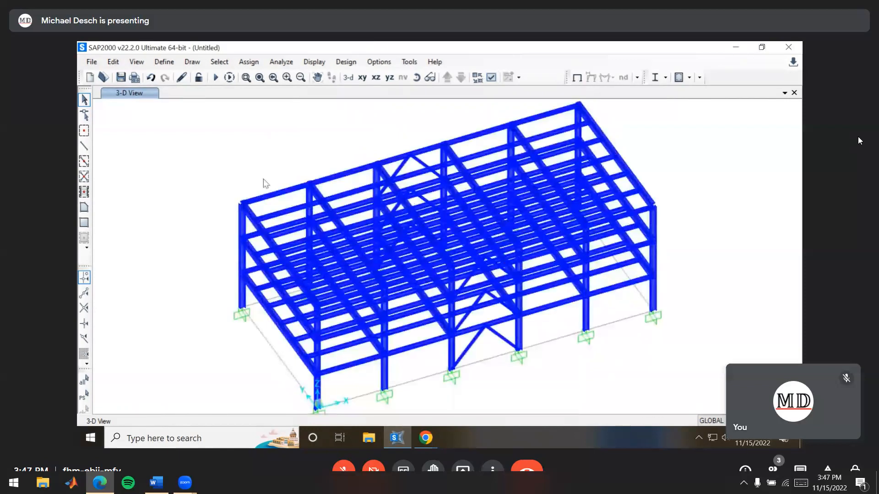
scroll(256, 208, "up", 2)
scroll(249, 205, "up", 2)
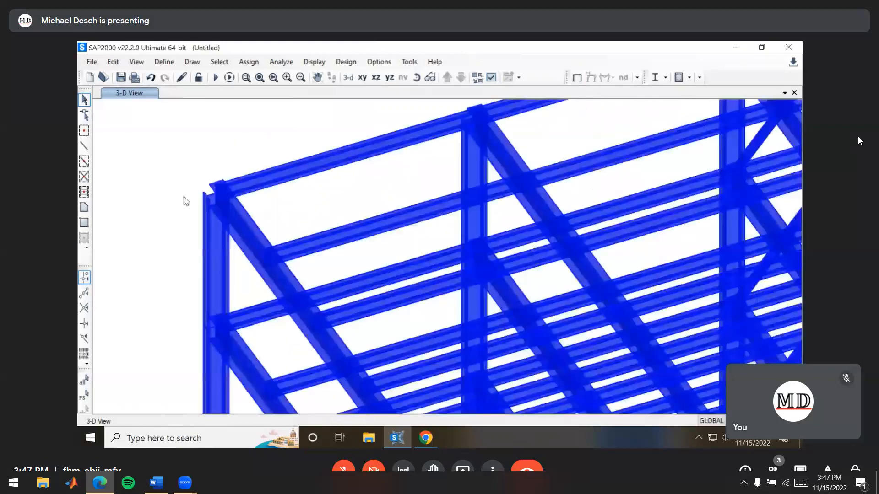
scroll(253, 252, "up", 2)
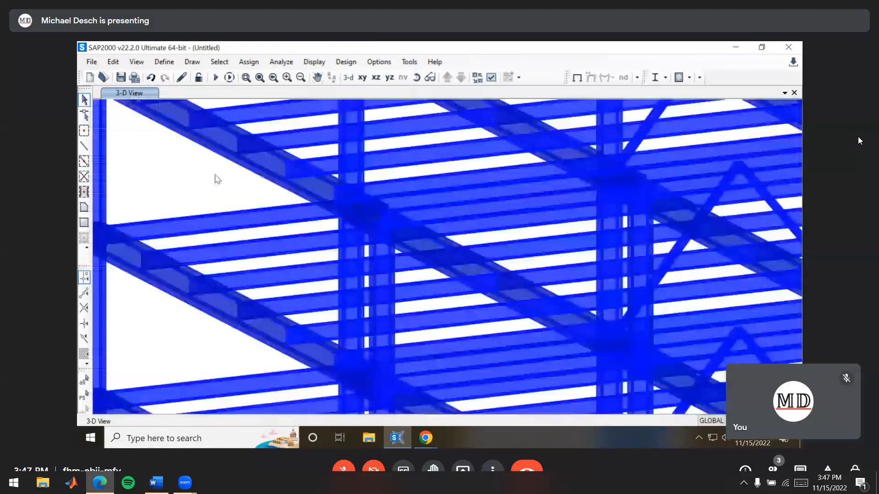
middle_click_drag(217, 180, 213, 200)
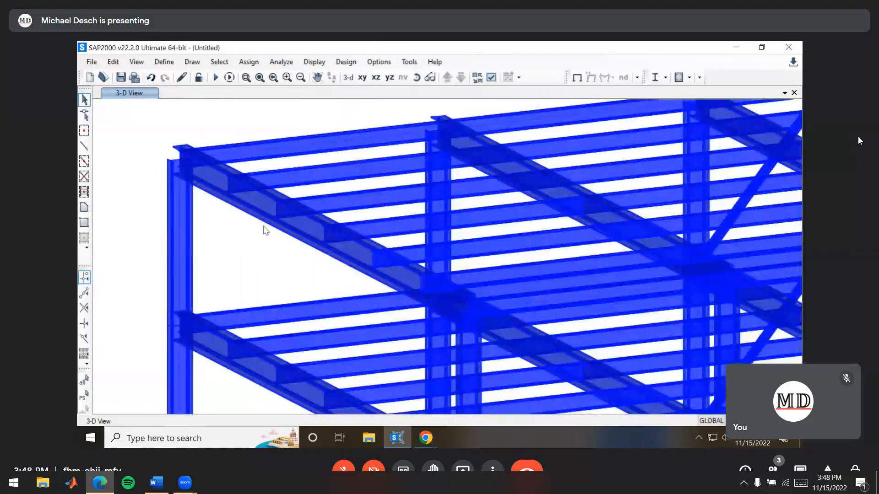
middle_click_drag(204, 212, 223, 242)
middle_click_drag(223, 199, 238, 274, "shift")
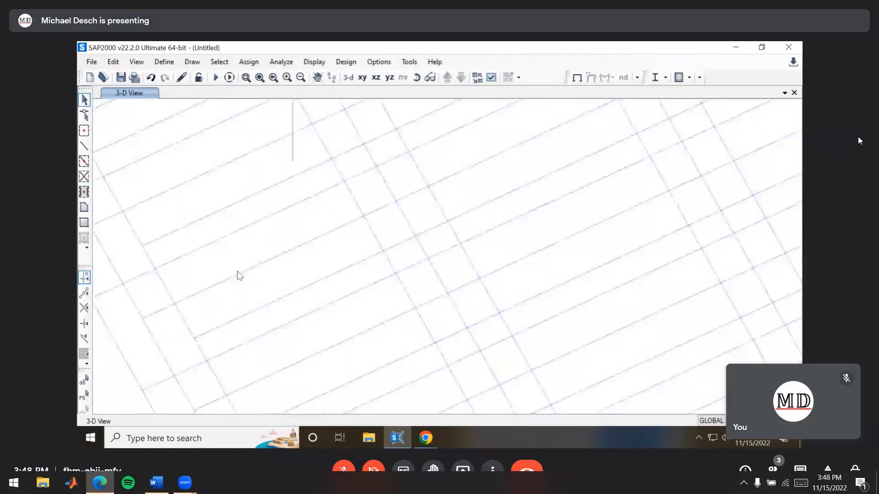
middle_click_drag(173, 171, 319, 170)
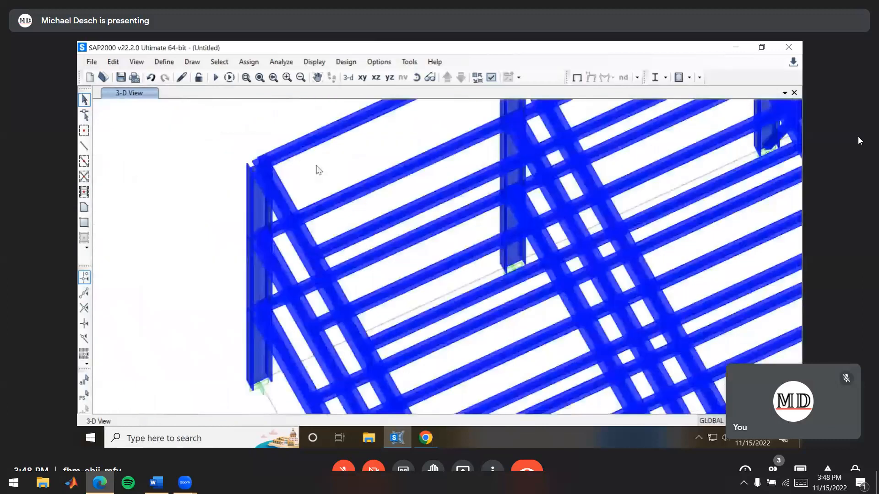
middle_click_drag(294, 225, 273, 349, "shift")
middle_click_drag(346, 345, 336, 263)
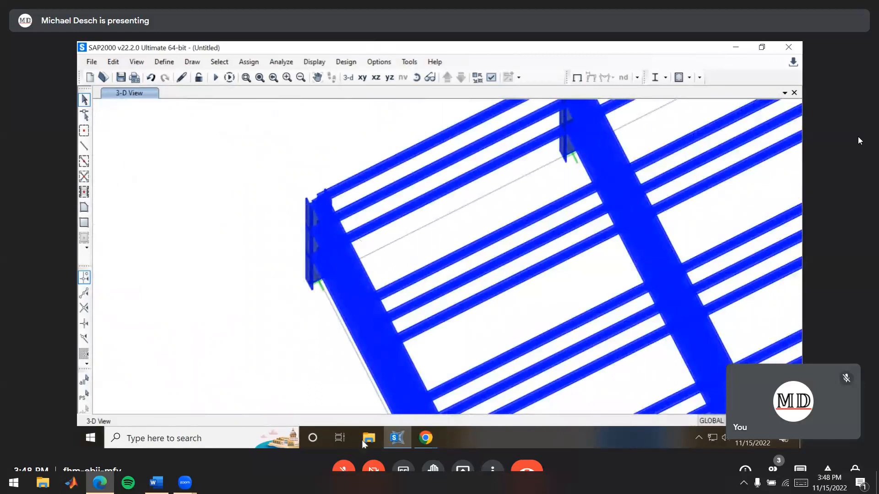
Check the column orientation on the typical floor framing plan in the lab handout in Chrome and return to SAP2000
left_click(432, 440)
scroll(440, 266, "up", 2)
scroll(397, 254, "down", 6)
scroll(316, 229, "up", 1)
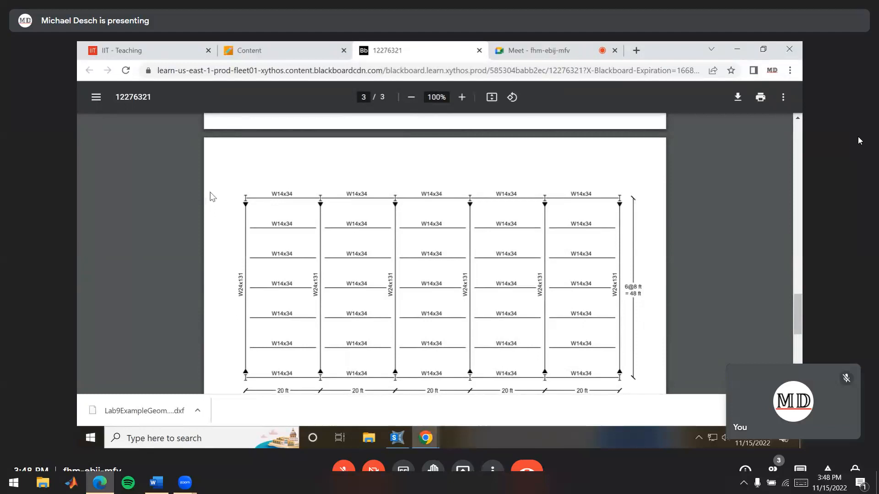
key("alt+Tab")
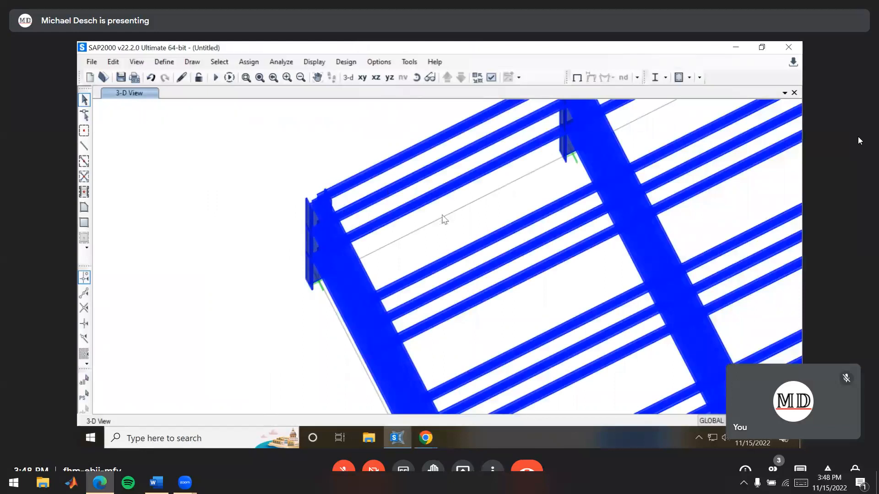
Select all members of the W18x97 group and set their frame local axes angle to 90 degrees from the default orientation
key("ctrl+g")
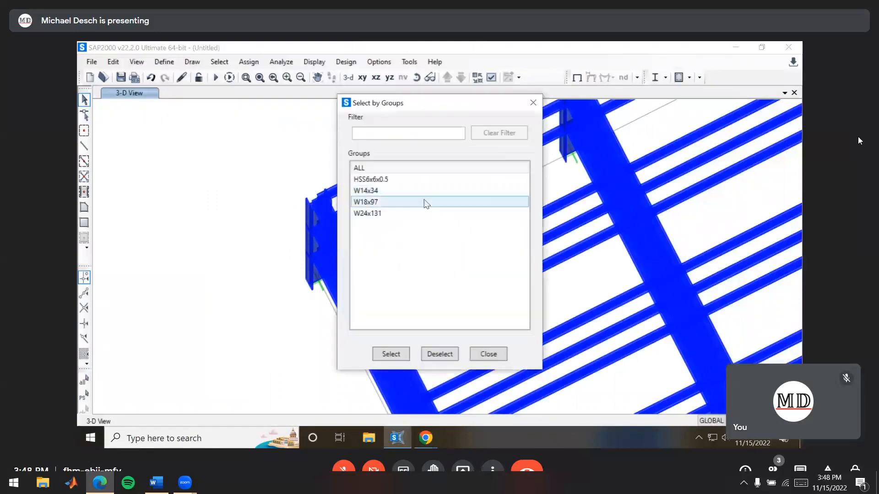
left_click(400, 203)
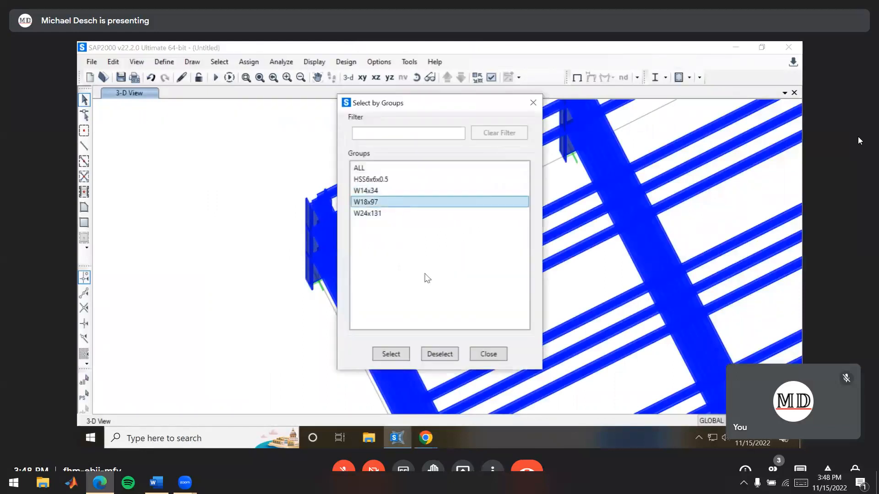
left_click(393, 355)
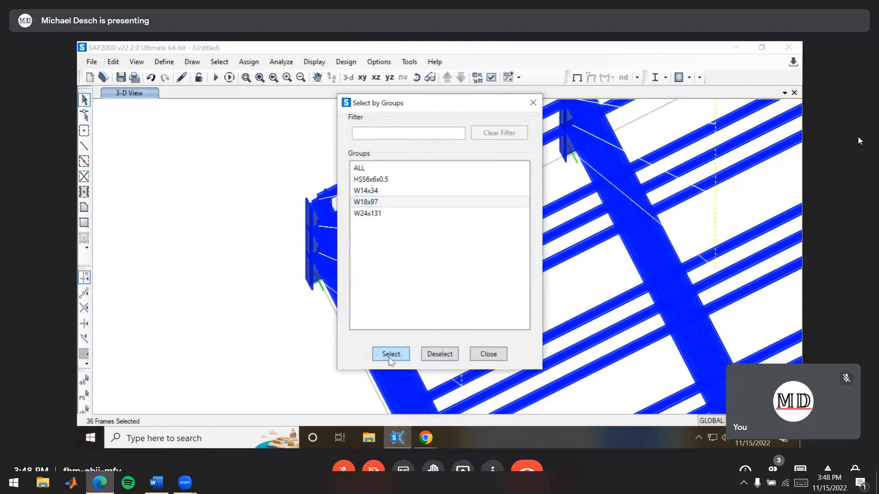
left_click(487, 354)
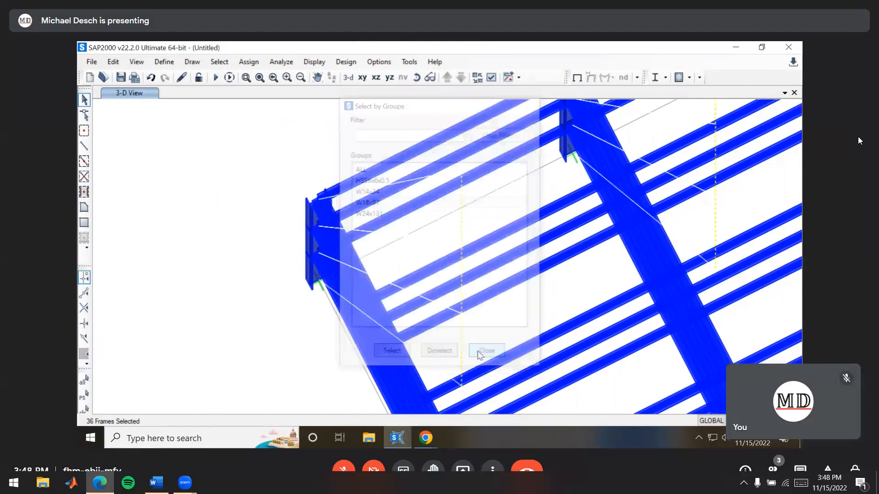
middle_click_drag(499, 341, 526, 318, "shift")
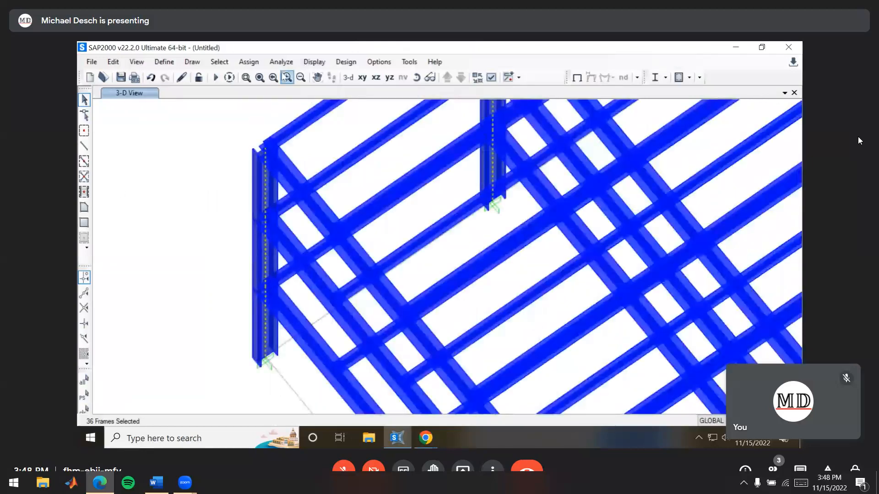
left_click(250, 63)
mouse_move(275, 96)
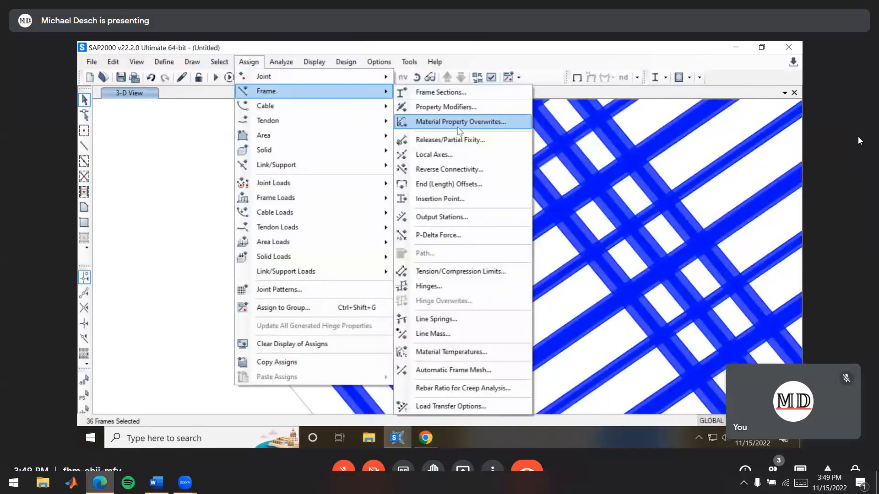
left_click(462, 156)
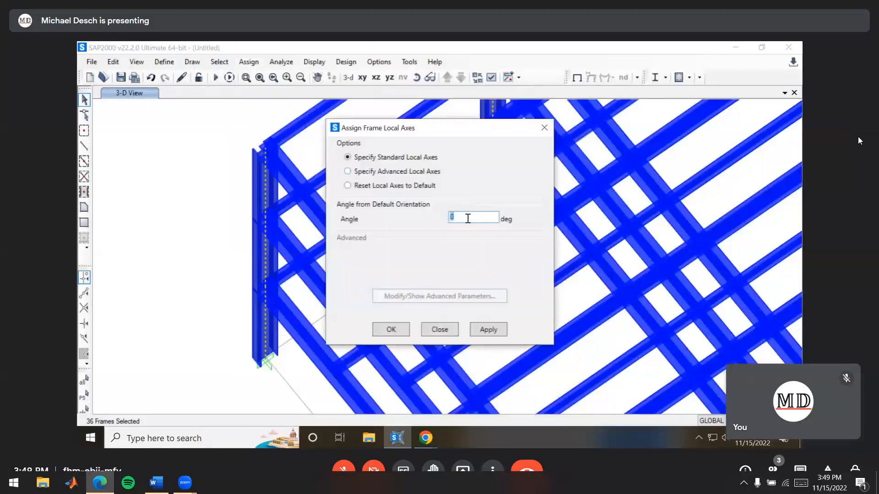
type("90")
left_click(392, 330)
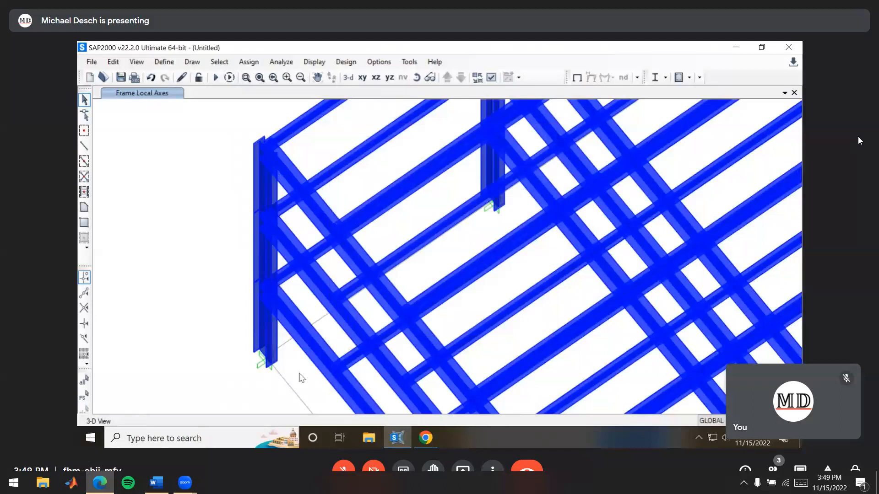
Inspect the rotated columns, set the view type back to Standard and show the undeformed shape without local axes
middle_click_drag(307, 342, 281, 198)
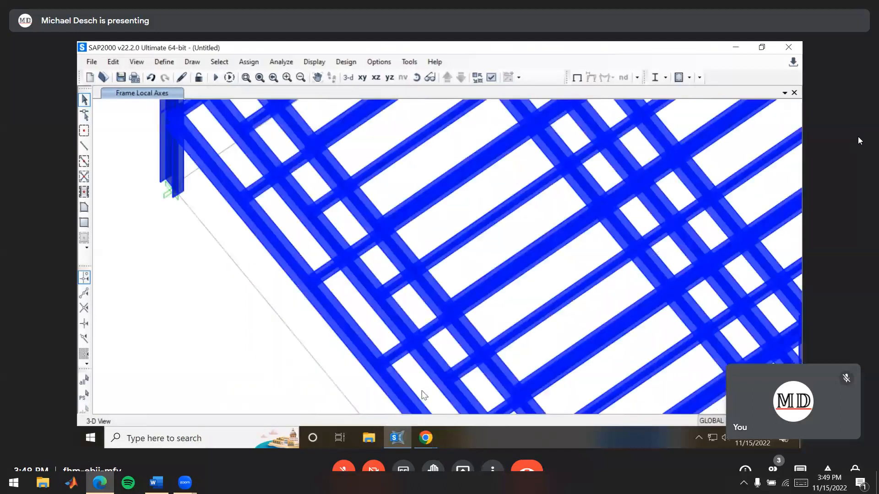
scroll(351, 323, "down", 3)
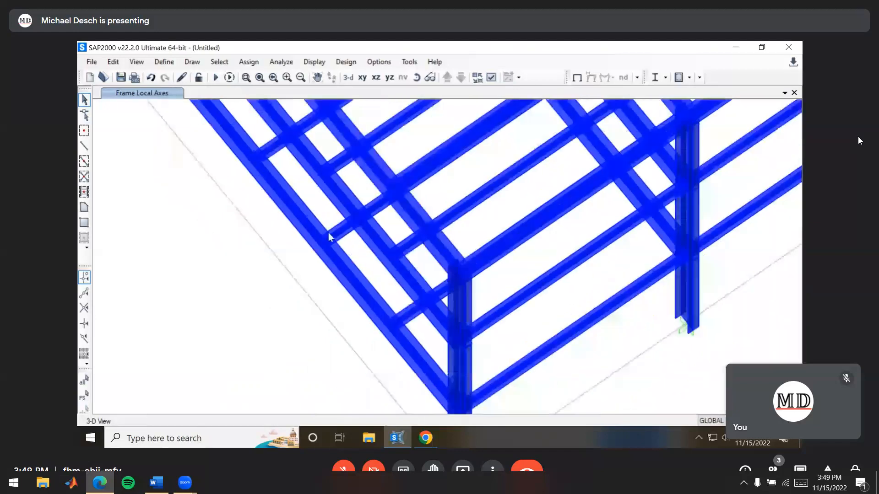
scroll(416, 320, "down", 2)
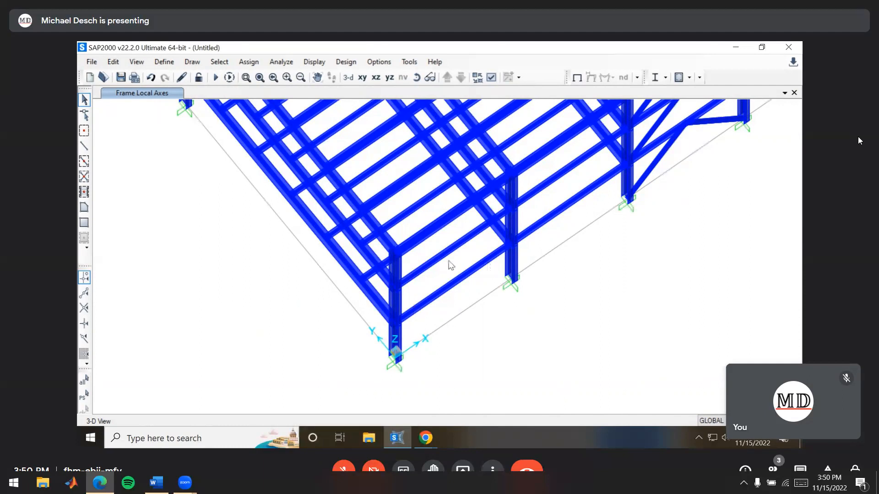
middle_click_drag(638, 211, 547, 236)
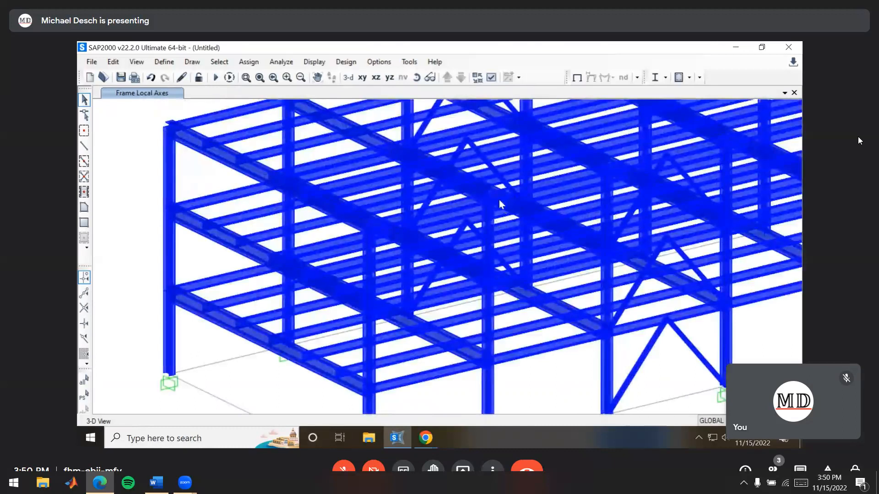
left_click(492, 77)
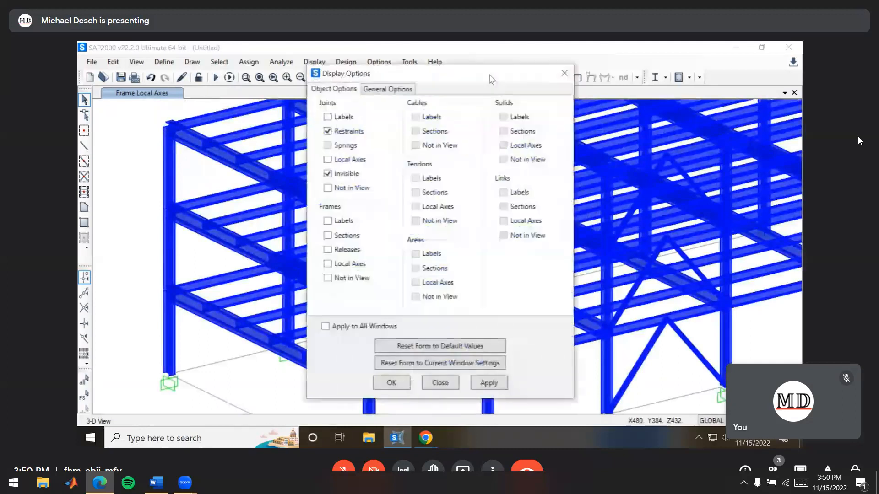
left_click(386, 91)
left_click(496, 117)
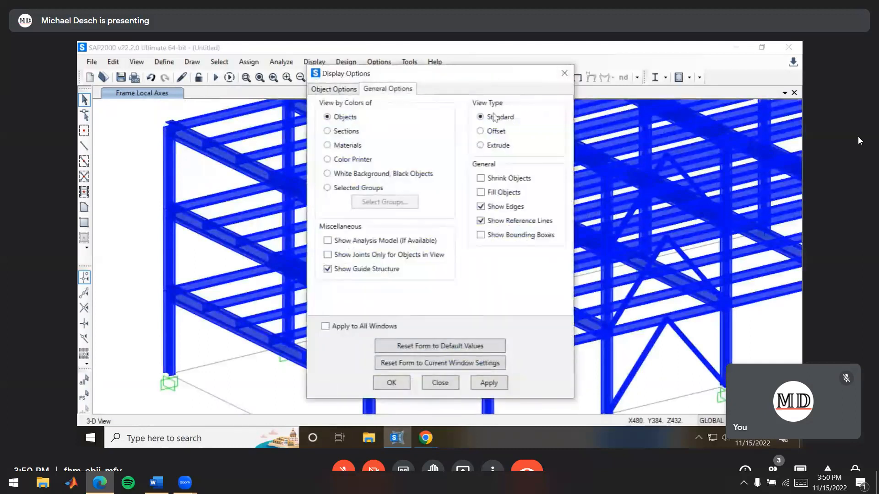
left_click(391, 382)
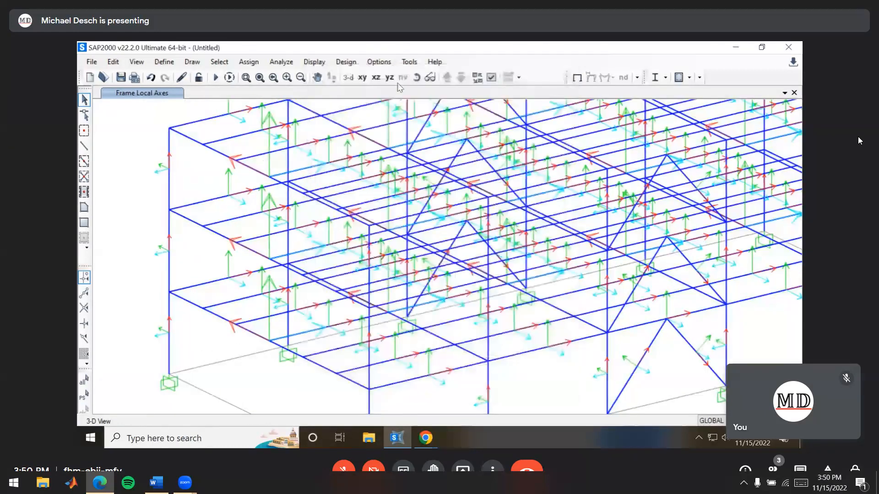
left_click(577, 77)
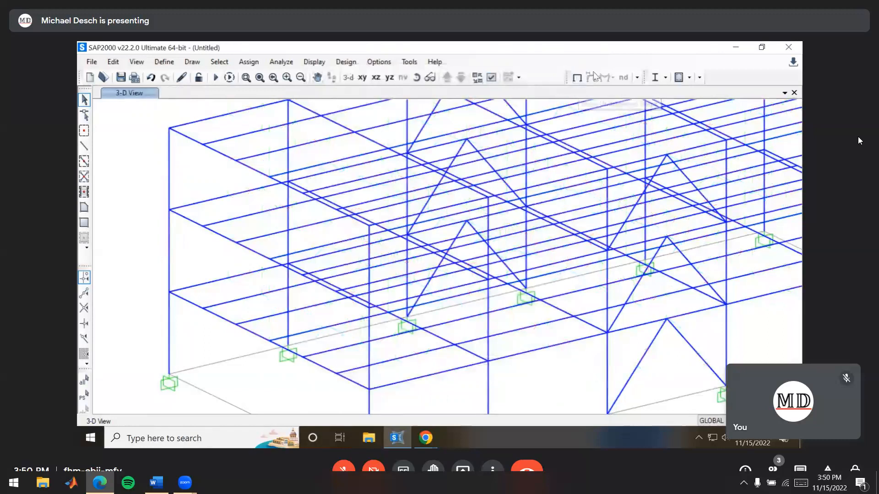
Add a new load pattern named Live with the load type Live
middle_click_drag(530, 314, 527, 257)
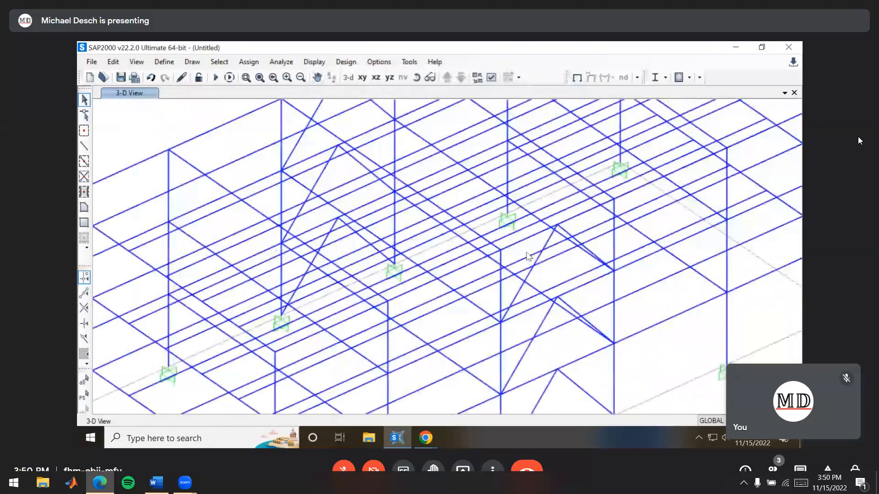
scroll(527, 257, "down", 3)
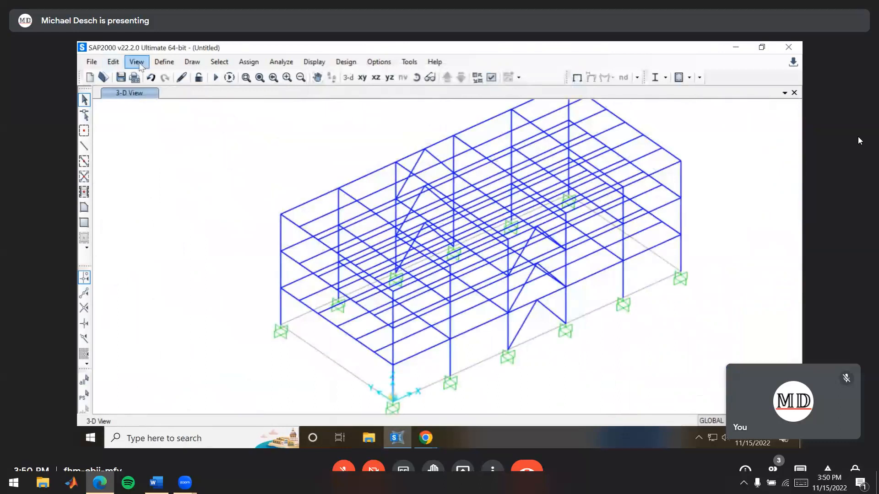
left_click(161, 63)
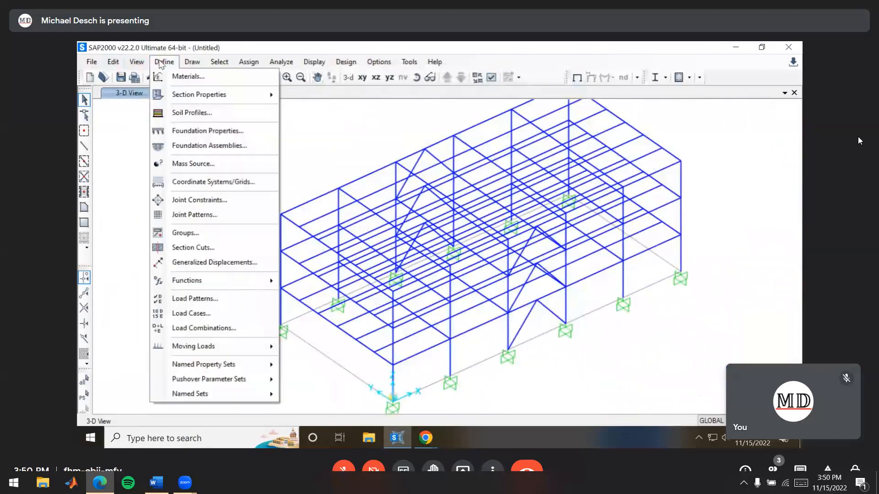
left_click(207, 300)
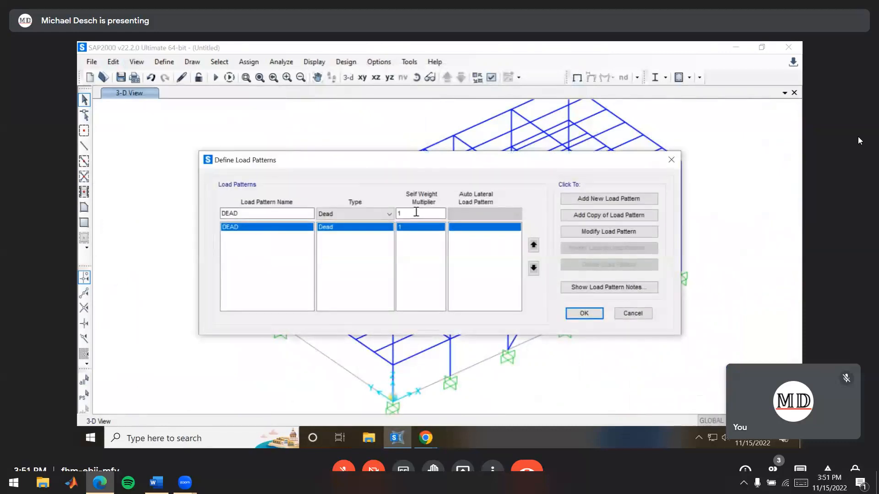
double_click(250, 211)
type("Live")
left_click(357, 219)
left_click(349, 233)
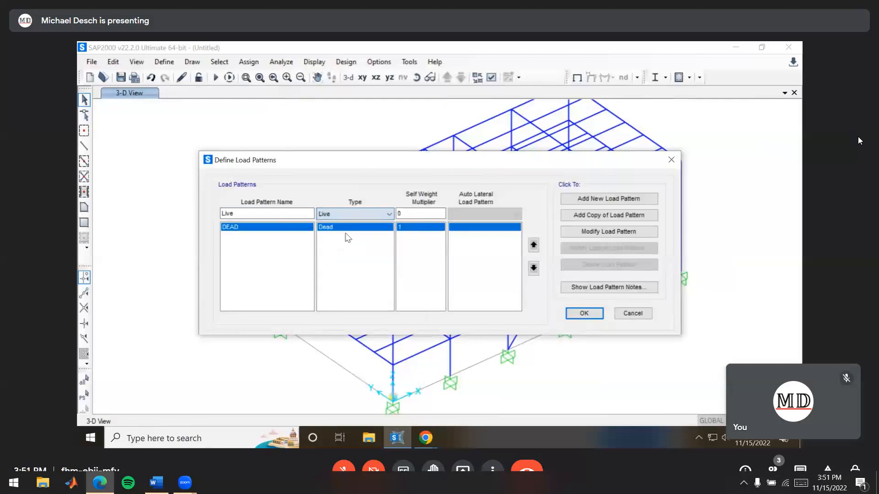
left_click(599, 199)
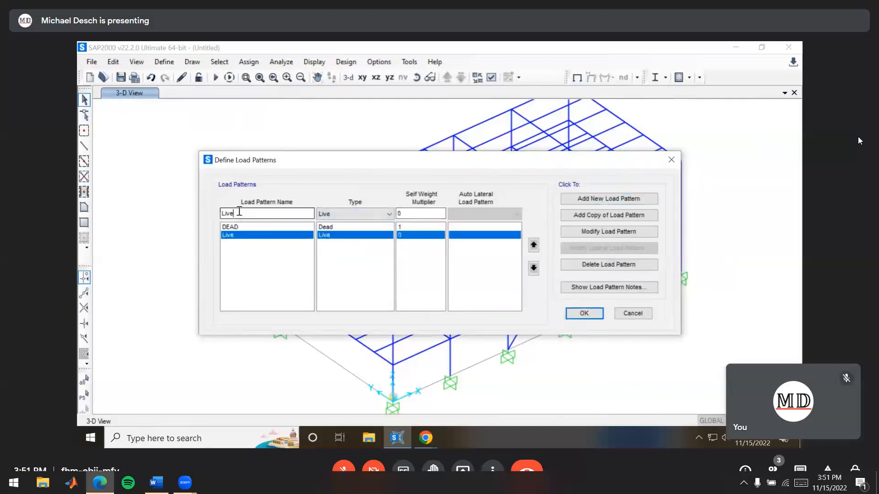
Add a Wind load pattern of type Wind with the auto lateral load pattern None and accept the load patterns
type("Wind")
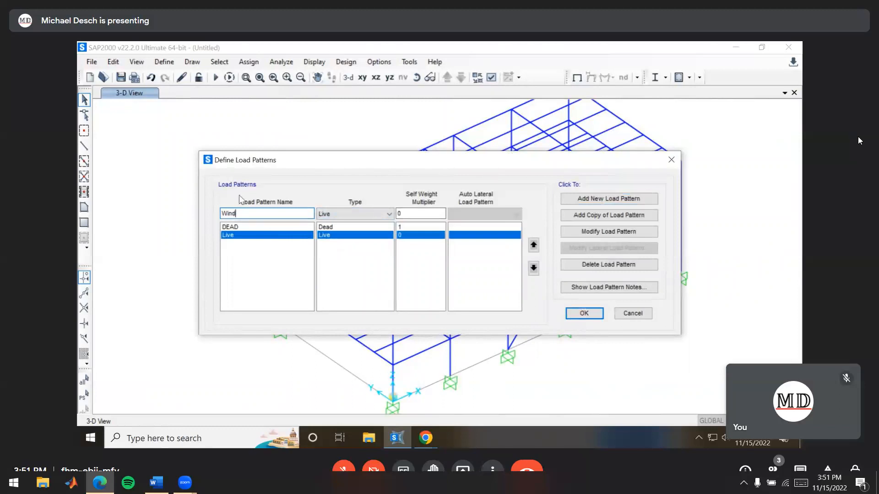
left_click(344, 214)
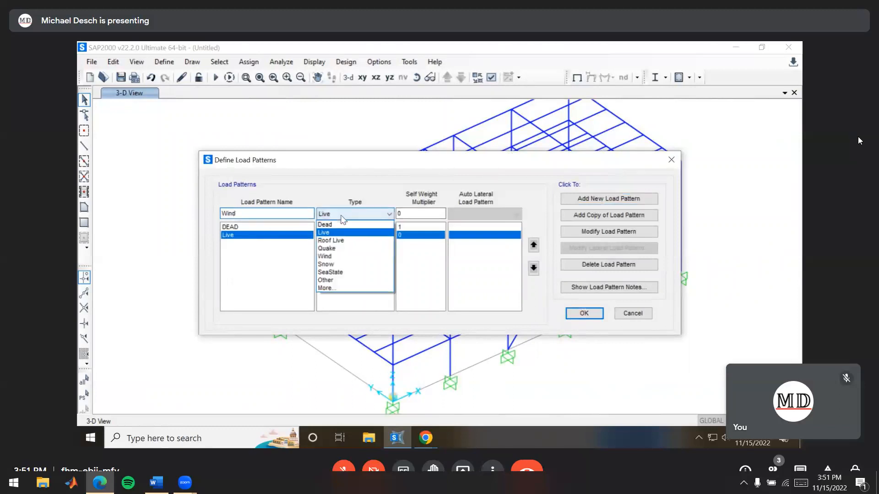
left_click(339, 256)
left_click(485, 214)
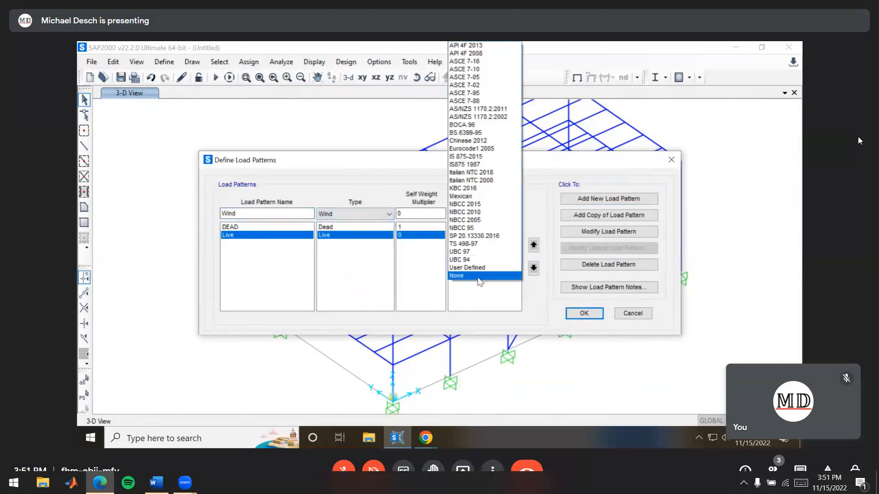
left_click(478, 276)
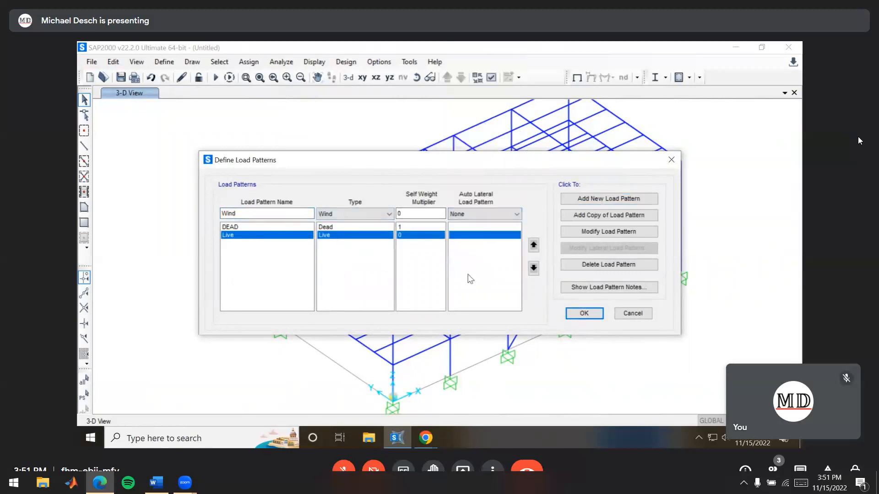
left_click(617, 204)
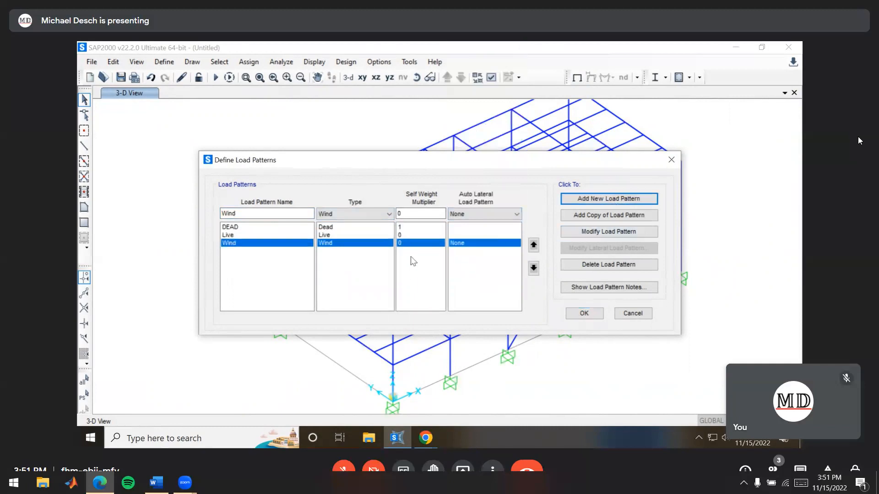
left_click(585, 315)
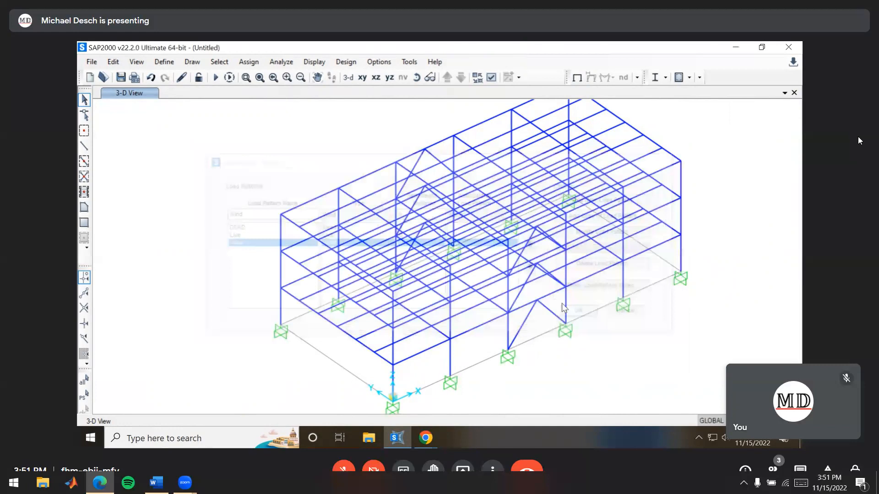
Create a new Linear Add load combination and add the DEAD load case with a scale factor of 1.2
left_click(164, 62)
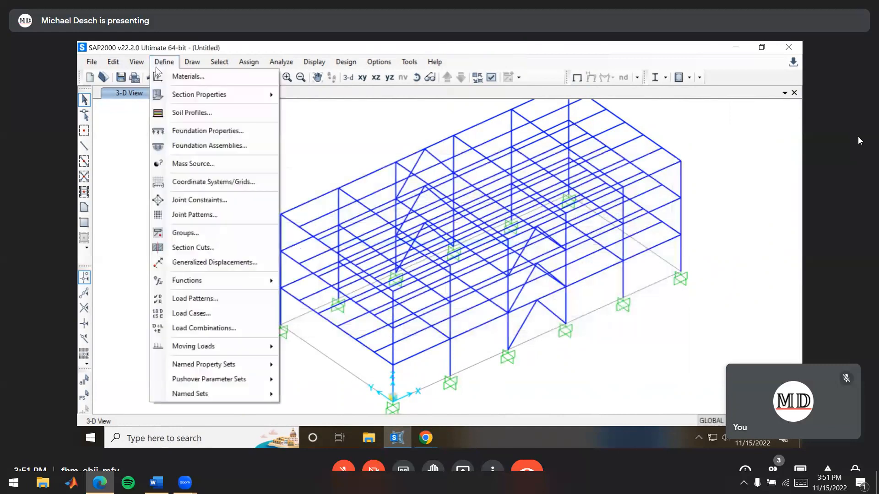
left_click(208, 329)
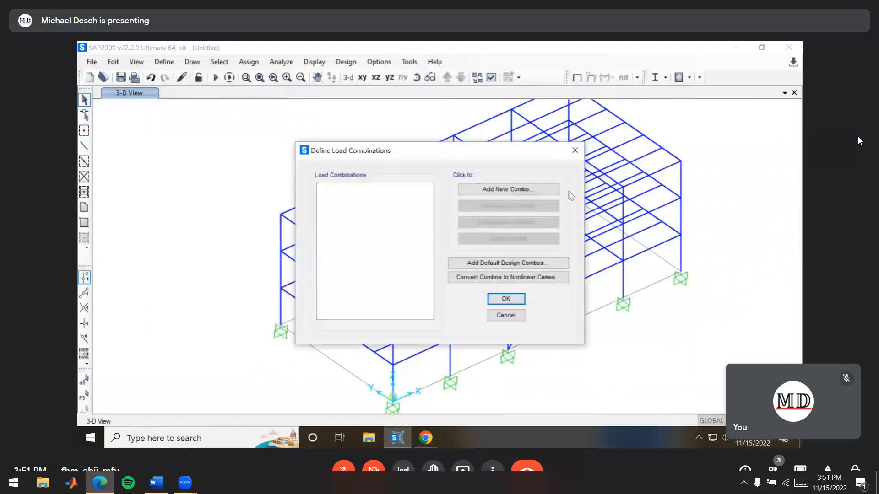
left_click(521, 194)
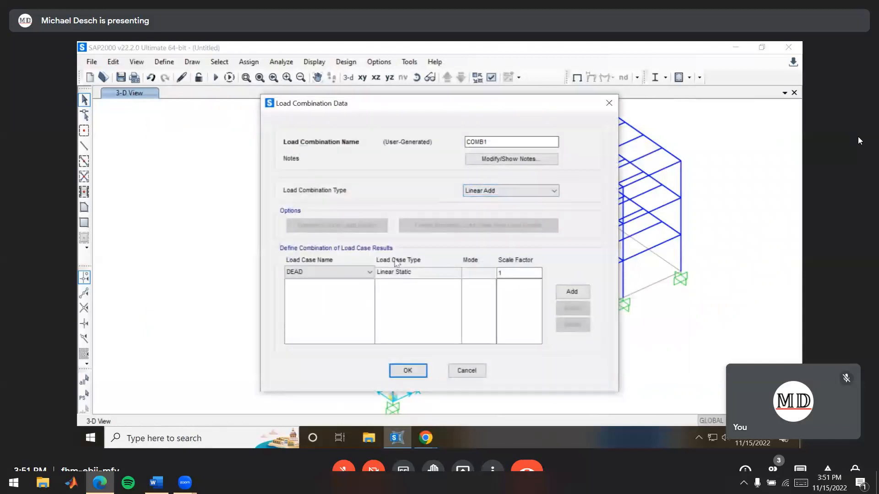
left_click(525, 270)
type(".2")
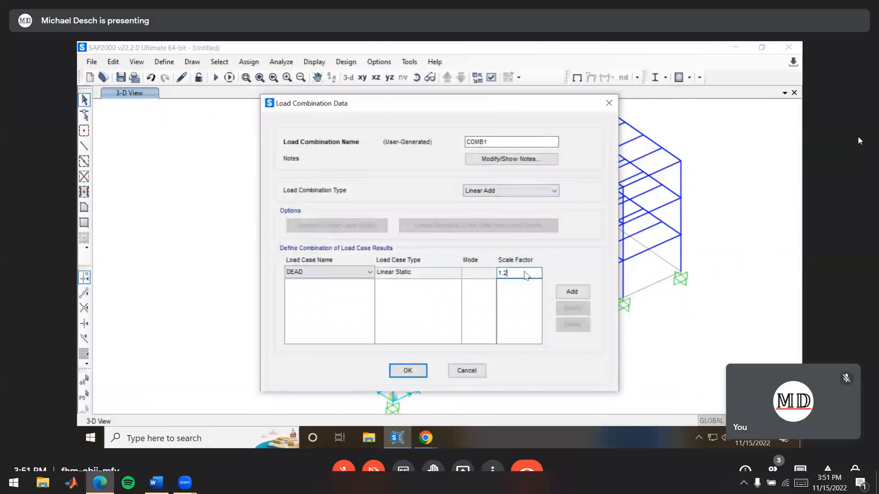
left_click(573, 292)
Add the Live load case to the first combination with a scale factor of 1.6
left_click(329, 272)
left_click(302, 295)
left_click(514, 271)
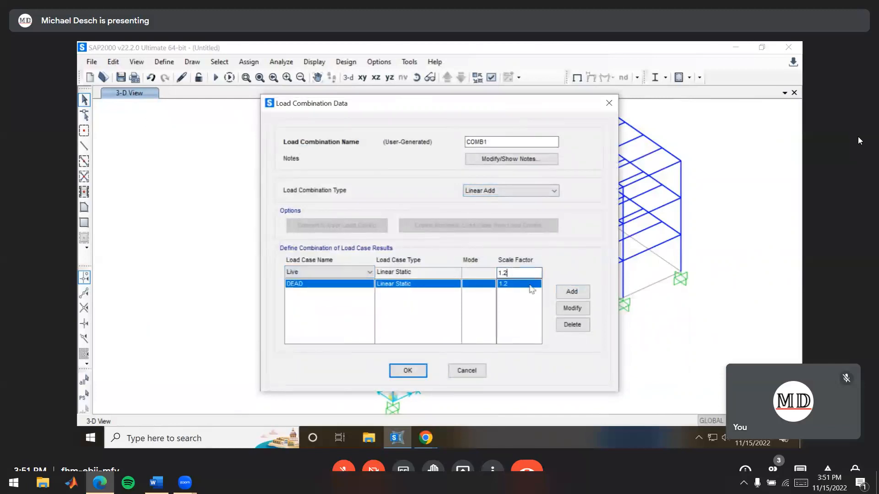
left_click(572, 292)
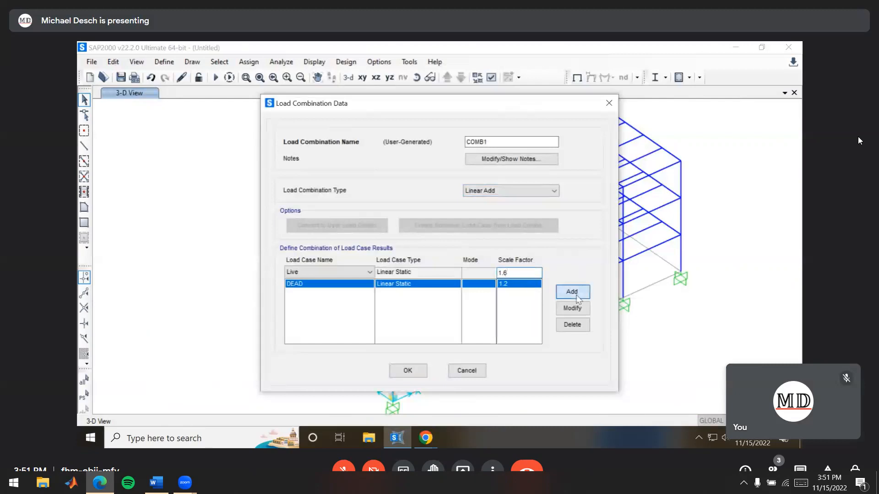
Add the Wind load case with a scale factor of 0.5 to the first combination and save the combination
left_click(341, 272)
left_click(321, 306)
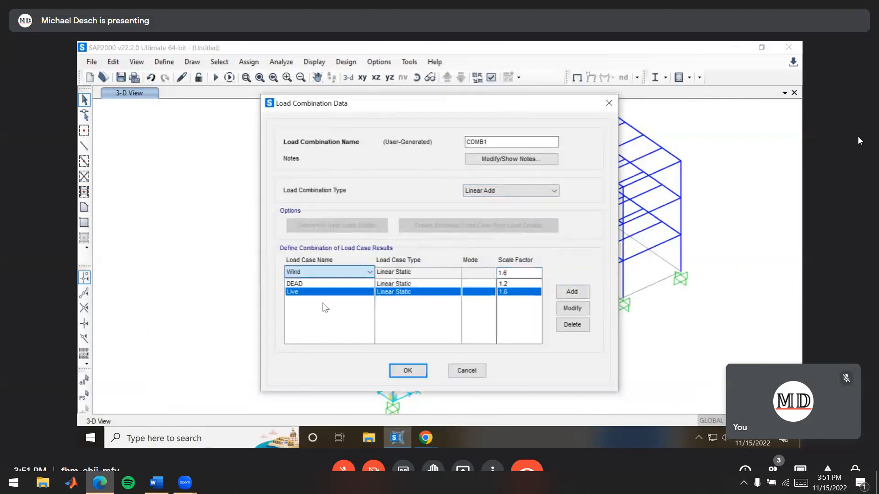
left_click(525, 274)
double_click(525, 273)
type("0.5")
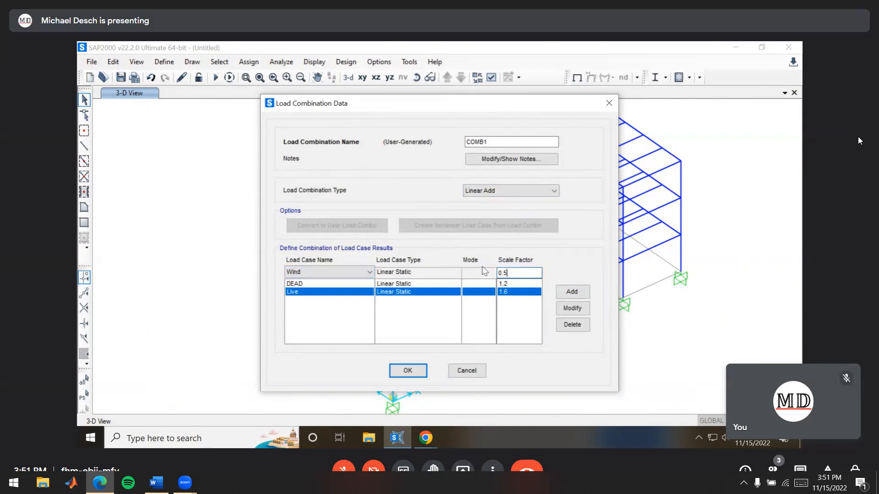
left_click(572, 292)
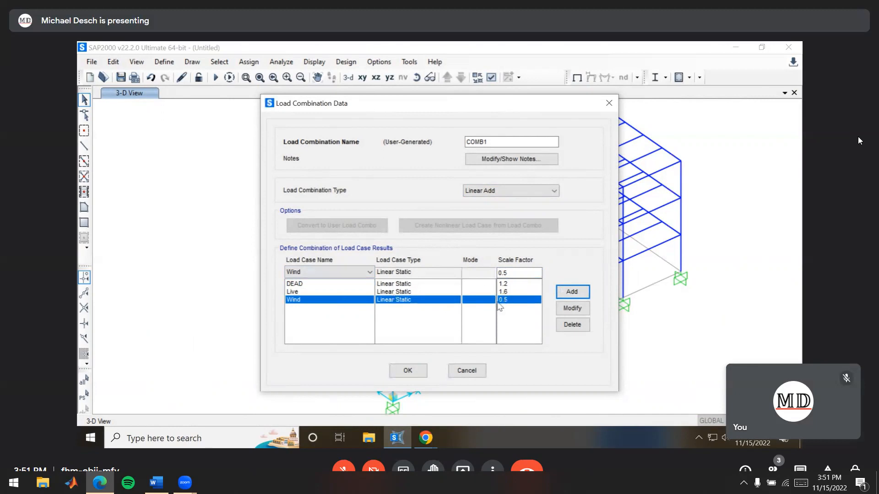
left_click(417, 377)
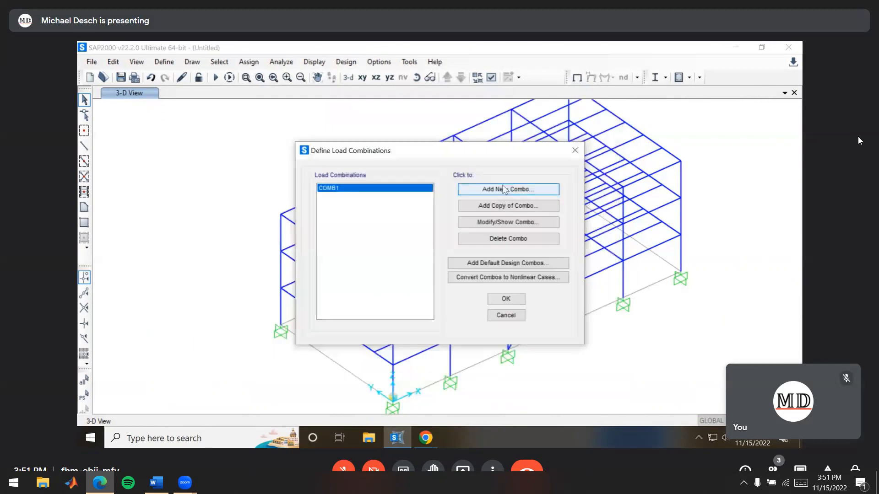
Create a second load combination and add the DEAD load case with a scale factor of 0.9
left_click(504, 189)
left_click(329, 275)
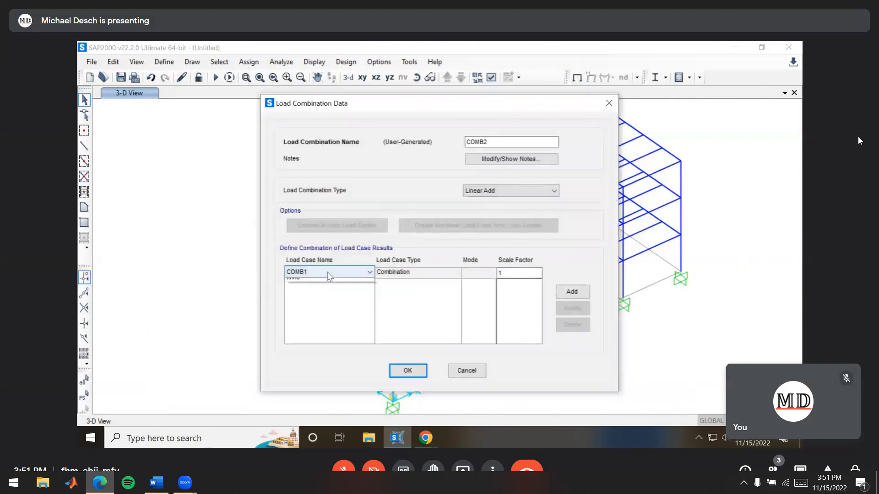
left_click(314, 289)
left_click(500, 271)
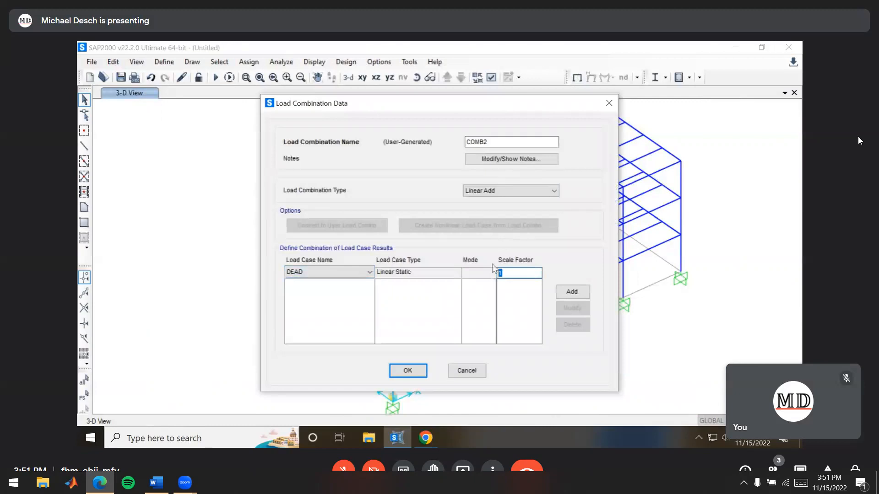
type("0.9")
left_click(571, 291)
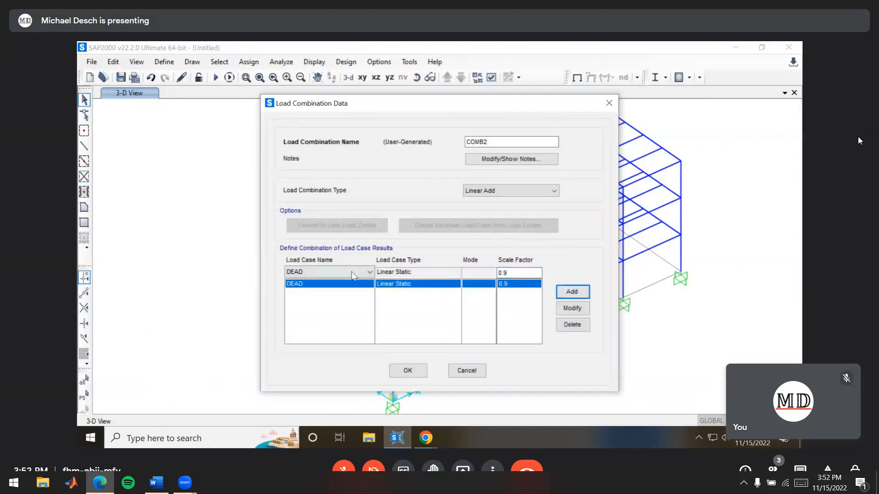
Add the Wind load case with a scale factor of 1.0 to the second combination and accept both load combinations
left_click(337, 271)
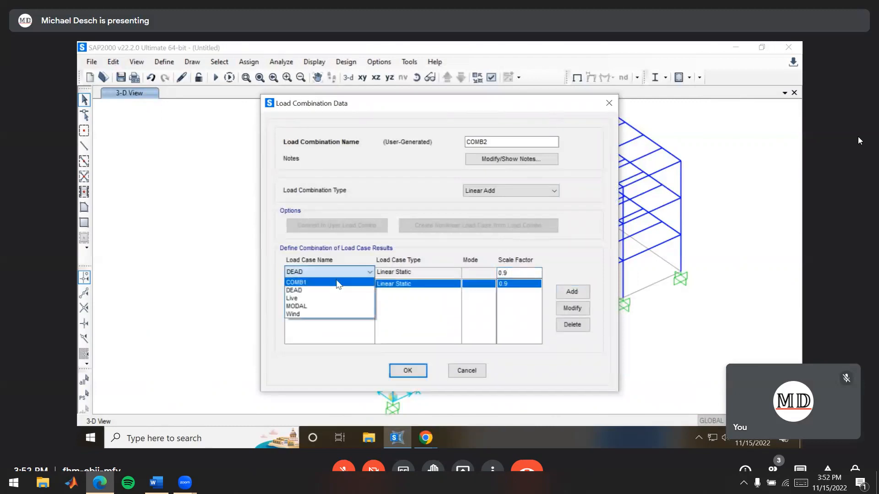
left_click(308, 313)
left_click(526, 273)
type("1.0")
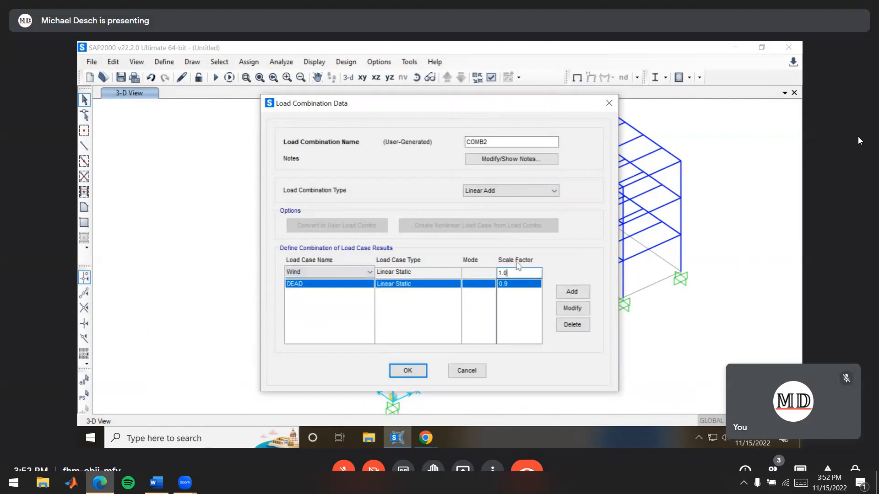
left_click(578, 292)
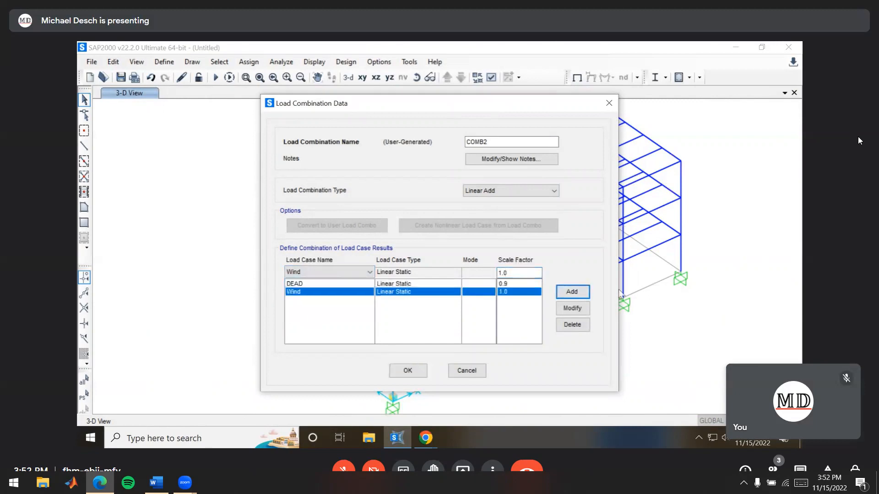
left_click(409, 372)
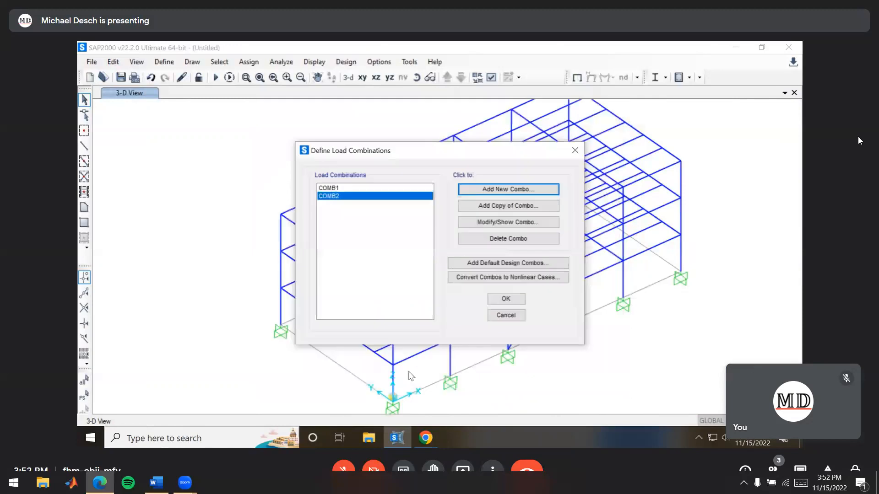
left_click(506, 298)
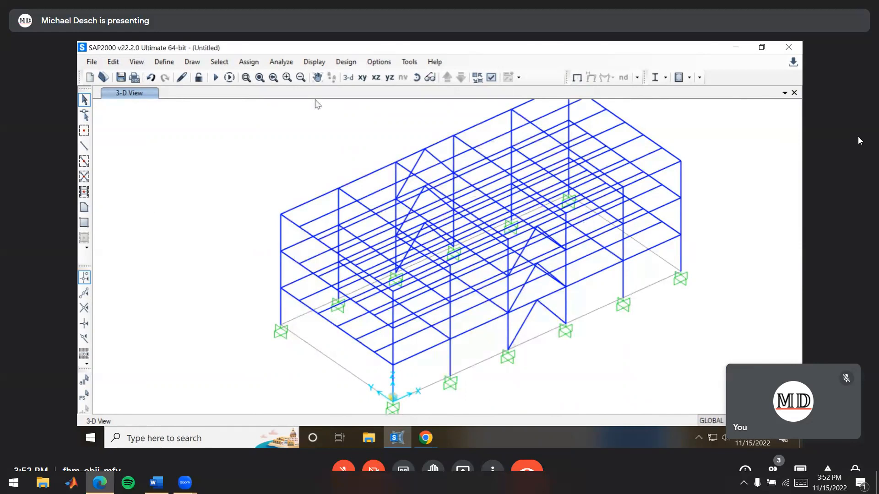
Open the default shell area section ASEC1 for editing and rename it Null
left_click(165, 63)
mouse_move(208, 97)
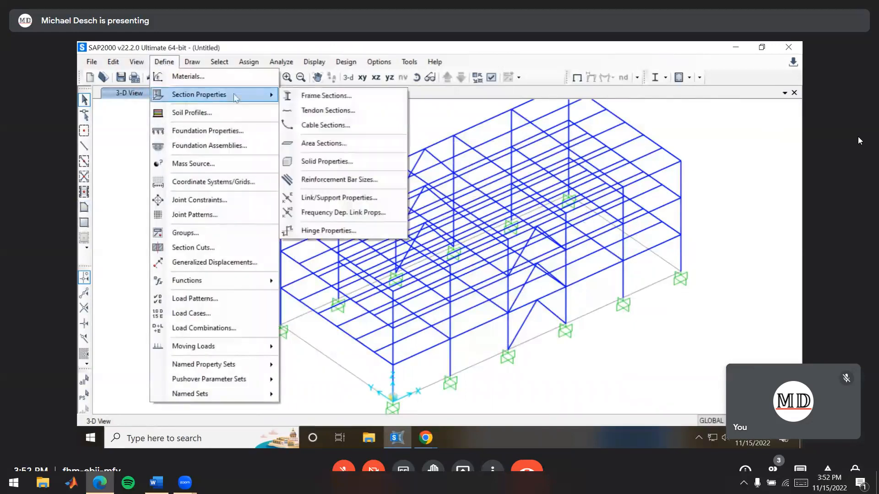
left_click(339, 143)
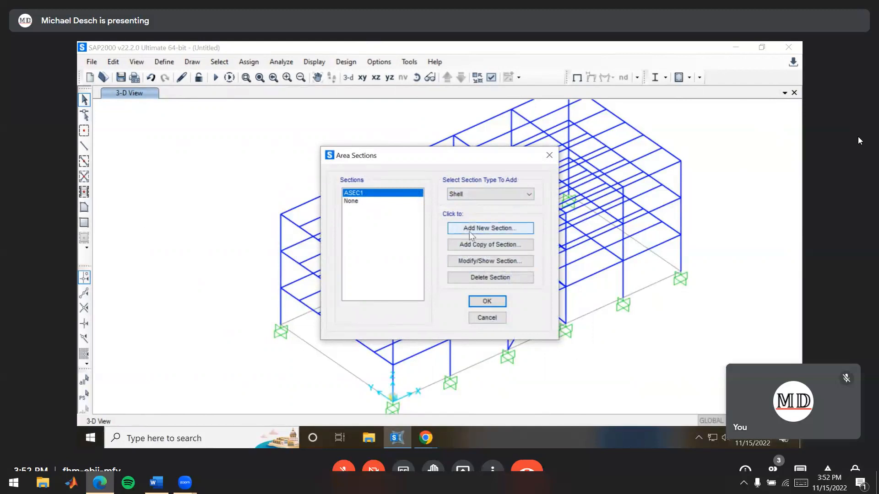
left_click(495, 262)
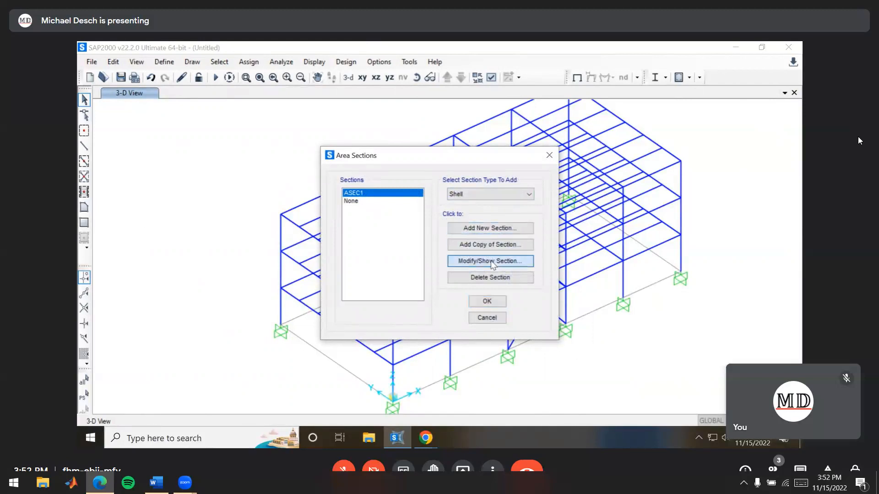
left_click_drag(376, 149, 311, 155)
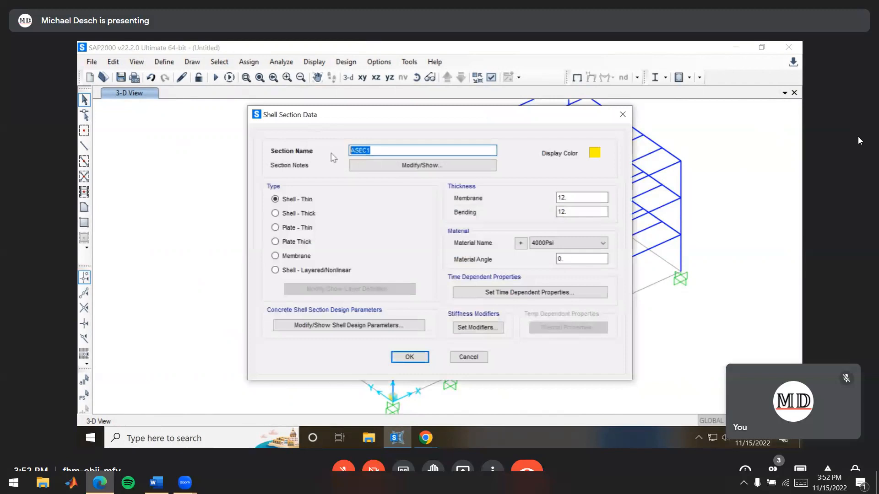
type("Null")
Set both the membrane and bending thickness of the Null section to 0 and accept the area section definitions
left_click_drag(575, 197, 521, 199)
type("0")
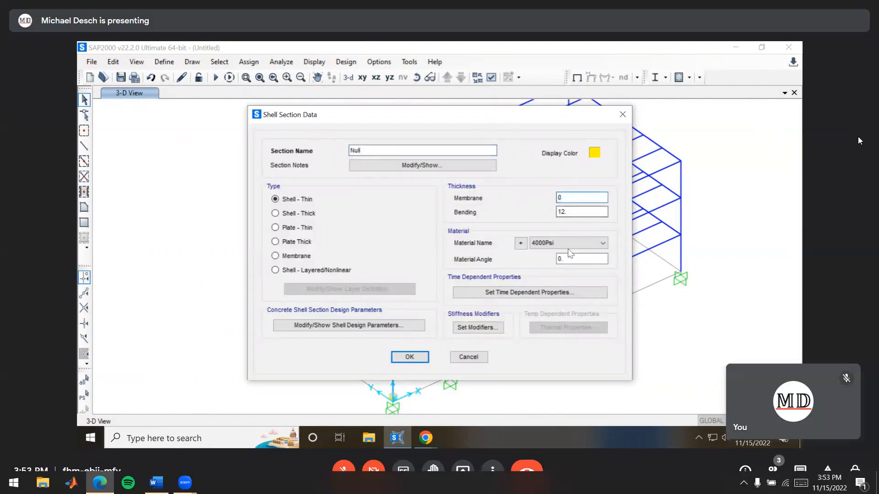
left_click_drag(569, 212, 529, 206)
type("0")
left_click(562, 195)
left_click(571, 212)
left_click(410, 358)
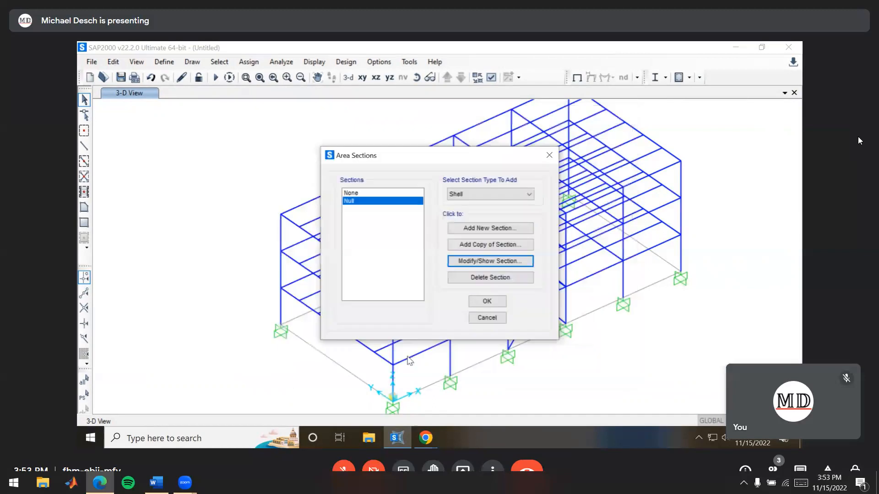
left_click(487, 302)
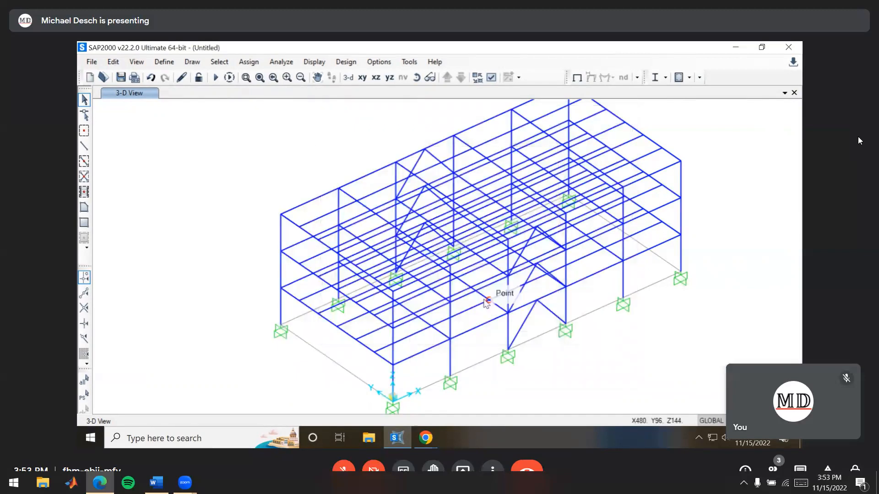
Draw a poly area with the Null section through the four outer corners of each of the three floor levels, including the roof
mouse_move(592, 330)
middle_mouse_down("shift")
mouse_move(563, 349)
mouse_move(545, 298)
mouse_move(551, 310)
middle_mouse_up("shift")
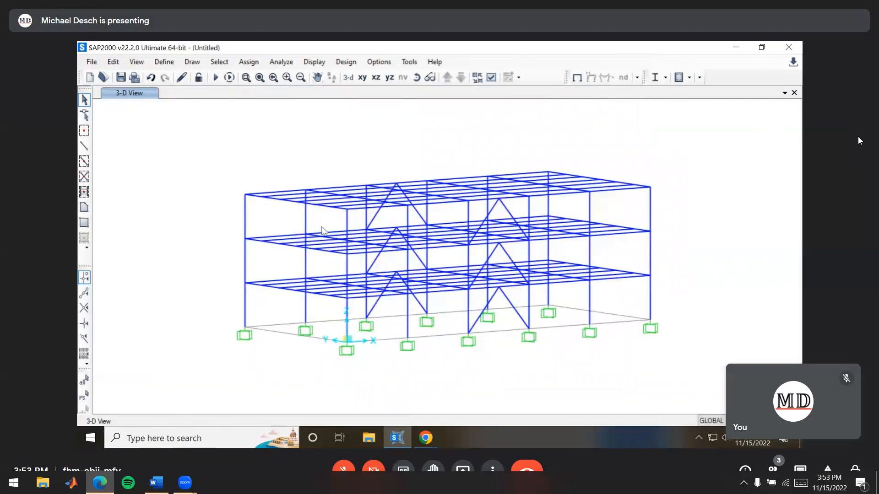
left_click(136, 64)
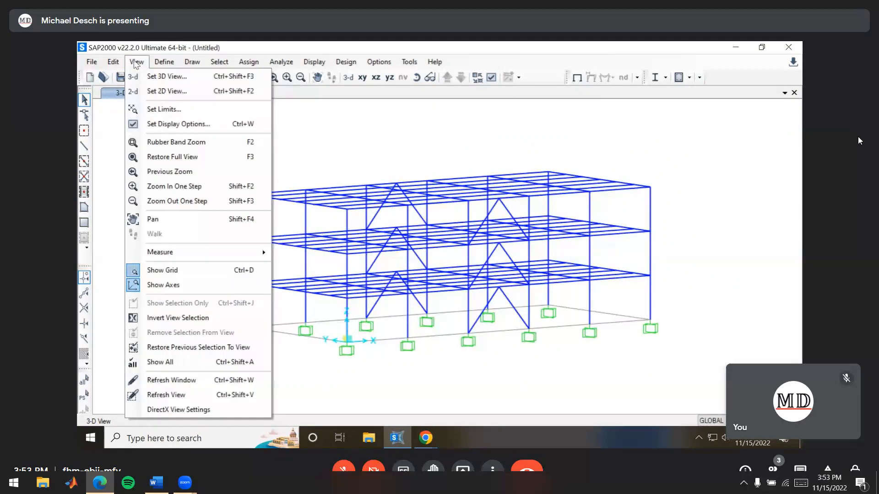
left_click(137, 64)
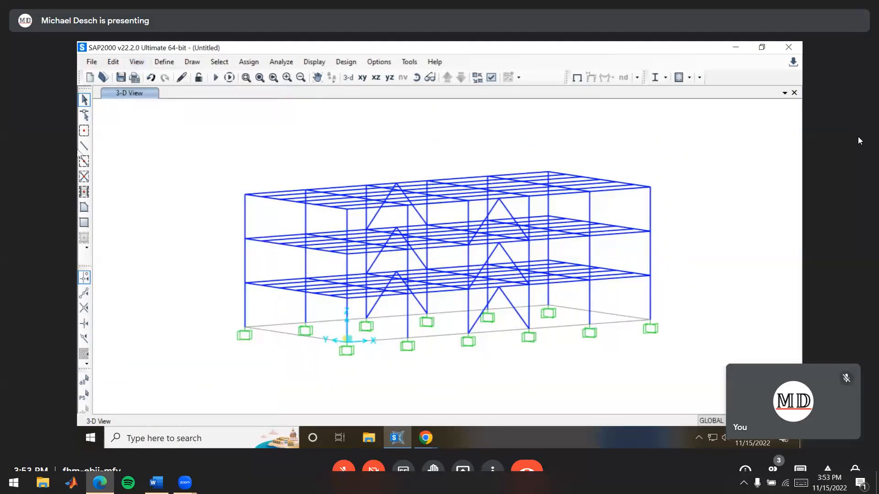
left_click(85, 207)
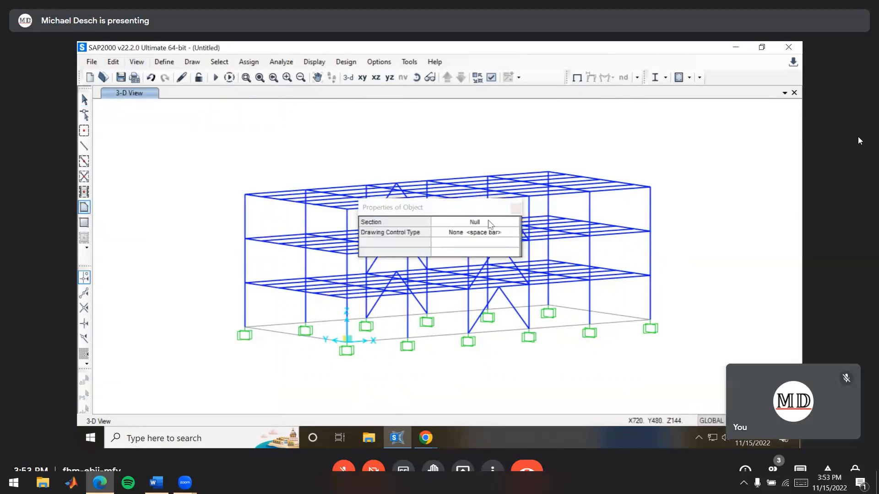
left_click(490, 224)
left_click(488, 224)
left_click(457, 235)
left_click_drag(456, 211, 197, 117)
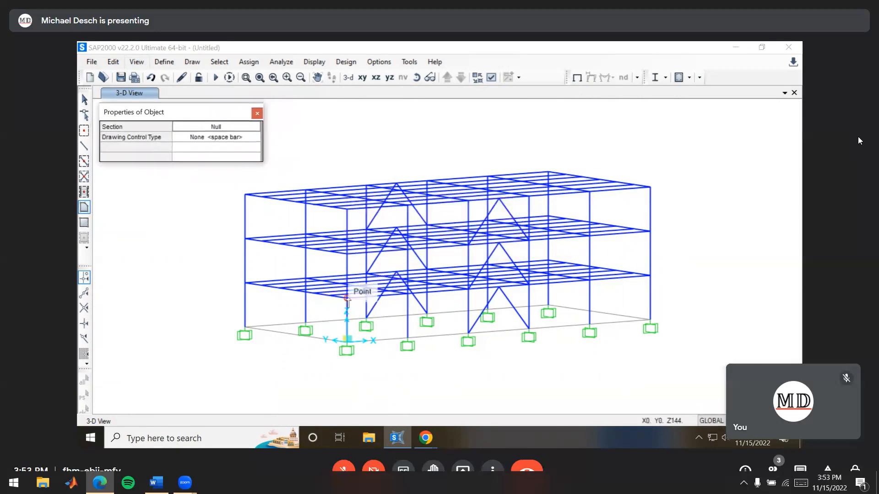
left_click(347, 298)
left_click(246, 283)
left_click(550, 260)
left_click(651, 276)
key("Return")
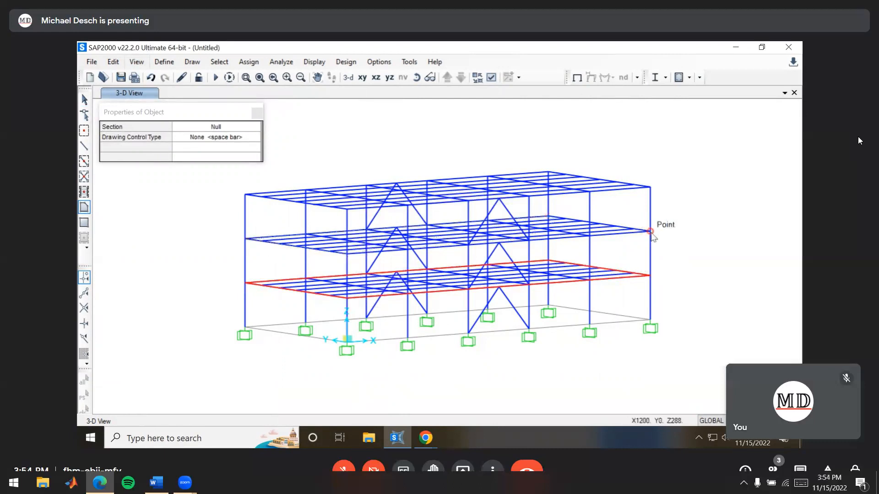
key("Return")
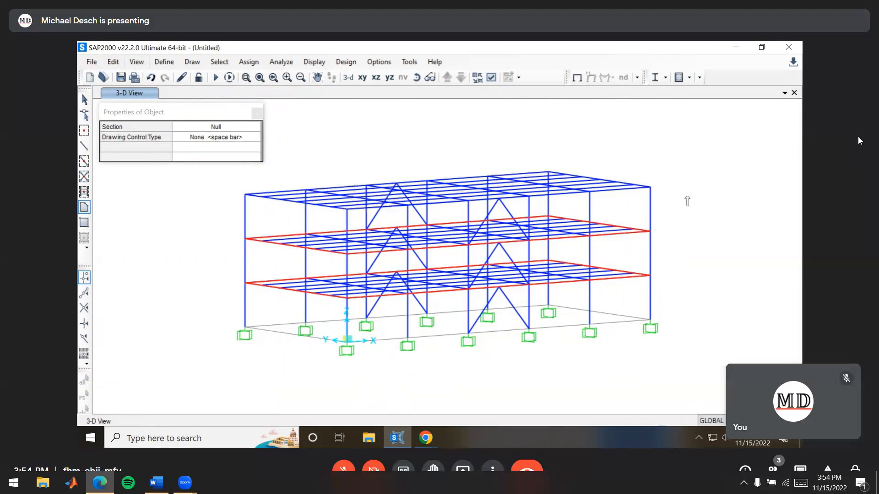
key("Return")
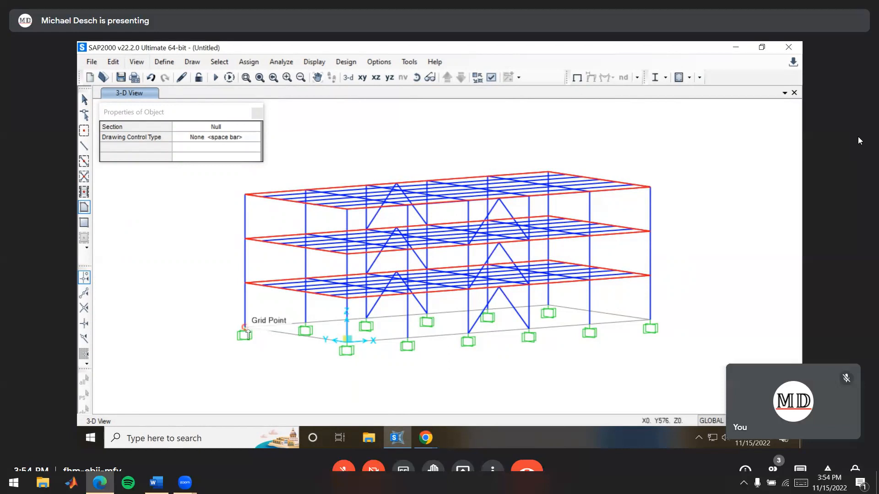
Draw a Null poly area over the full-height end face at X = 0, from base to roof, and end drawing
left_click(246, 328)
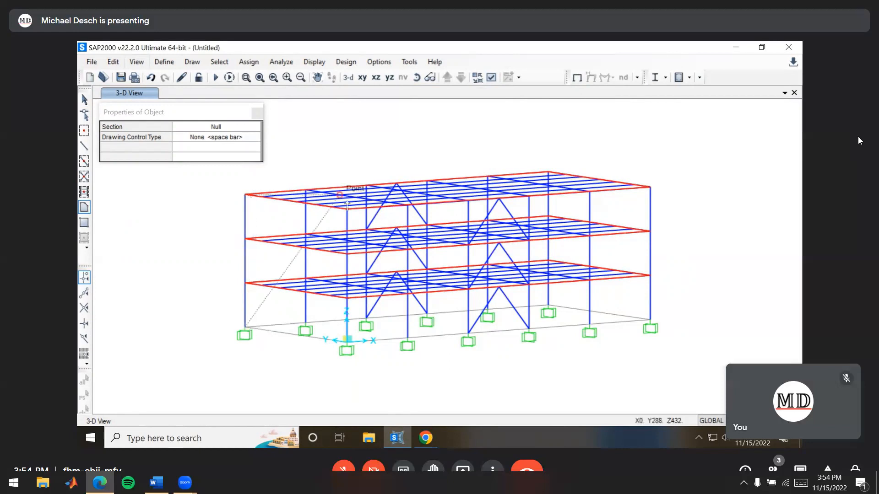
left_click(348, 210)
double_click(348, 341)
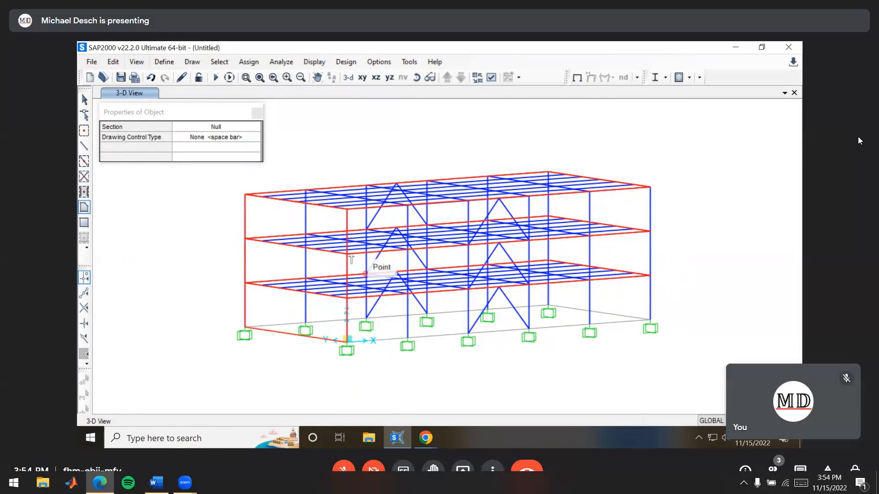
key("Escape")
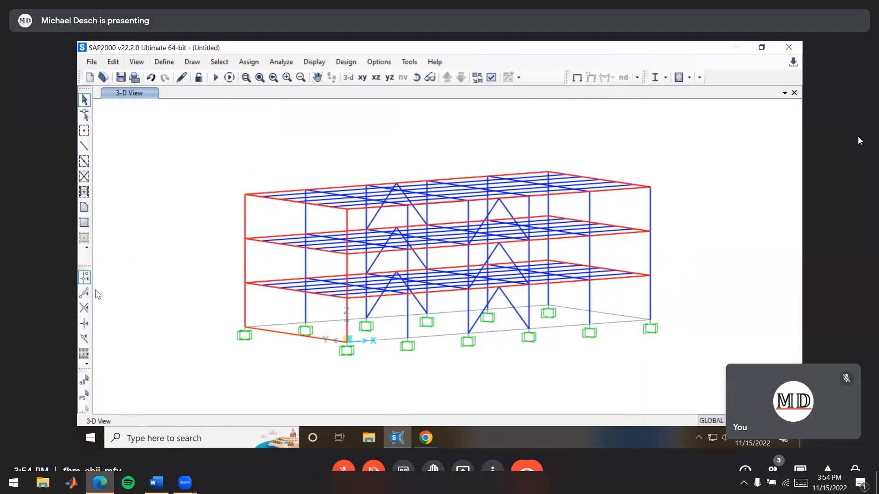
Switch to the lab handout PDF in Chrome, check the dead, live and wind load values, and return to SAP2000
key("alt+Tab")
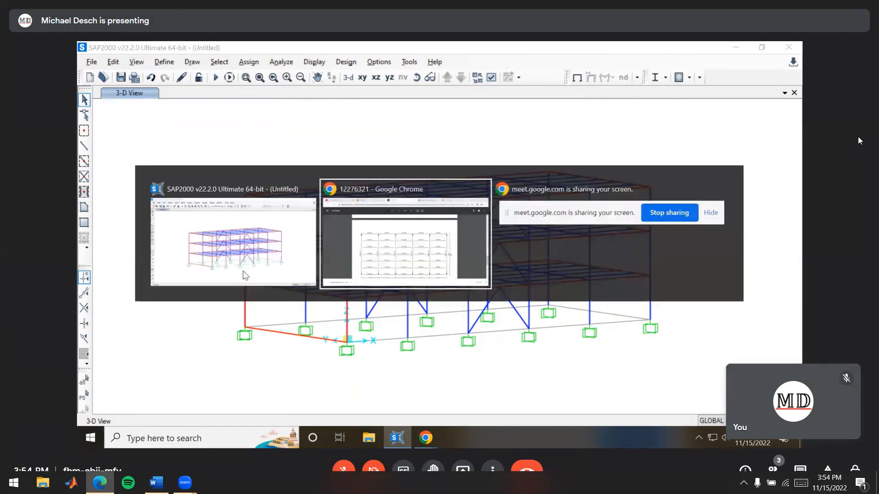
scroll(438, 238, "up", 20)
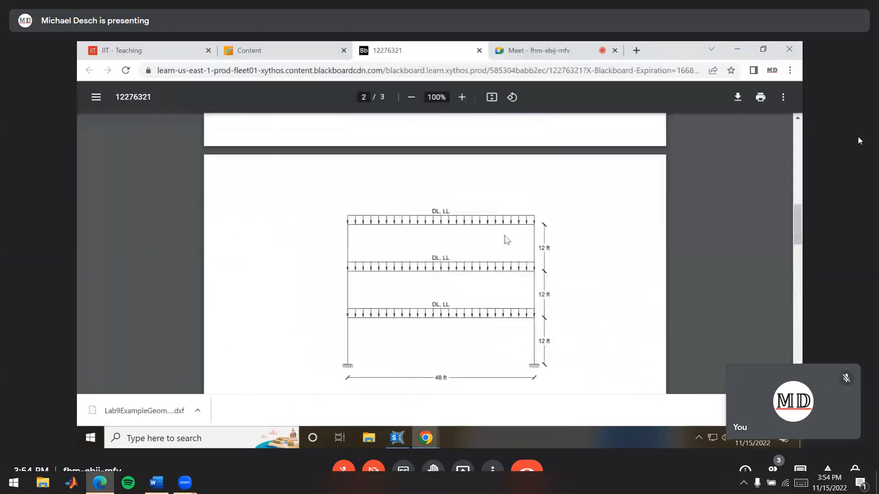
left_click_drag(457, 304, 497, 316)
left_click(490, 316)
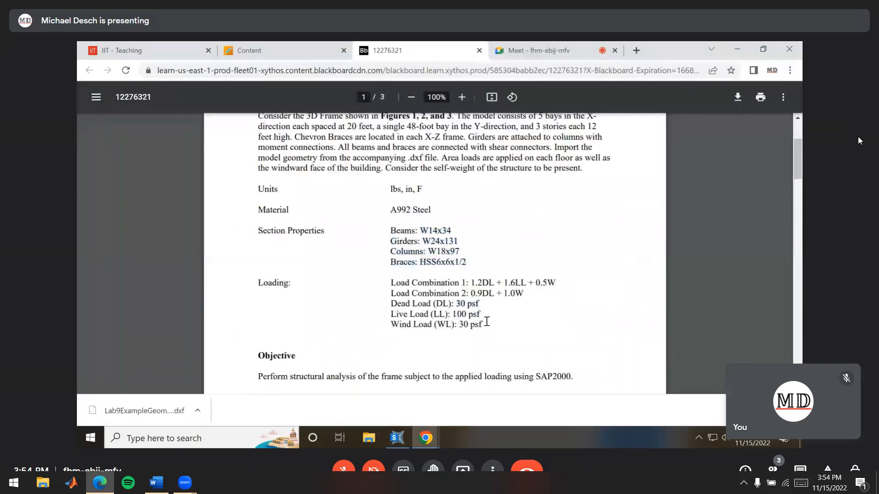
key("alt+Tab")
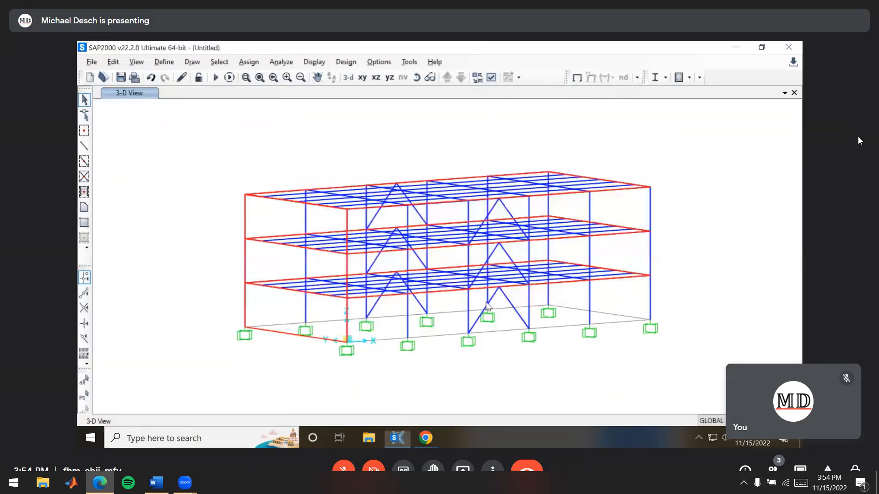
Select the three floor areas and start a uniform-to-frame area load for the DEAD pattern with two-way distribution
mouse_move(613, 261)
middle_mouse_down("shift")
mouse_move(600, 296)
mouse_move(618, 271)
middle_mouse_up("shift")
left_click(614, 276)
left_click(626, 230)
left_click(627, 191)
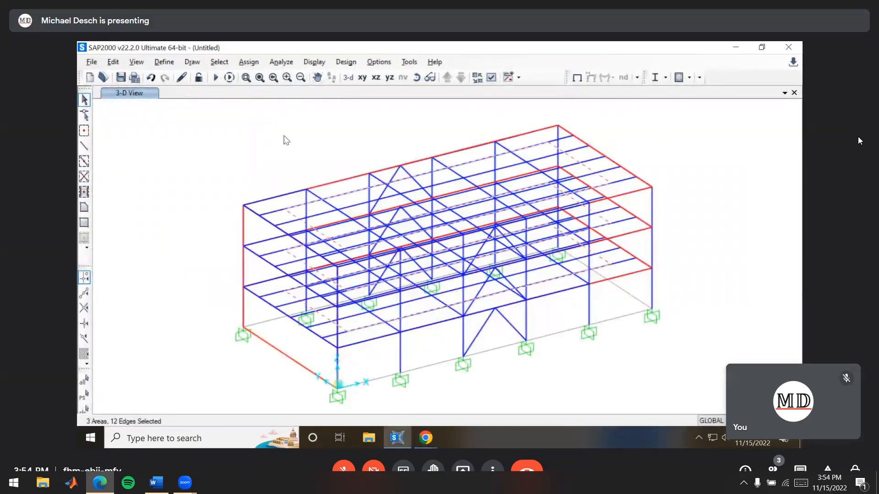
left_click(240, 63)
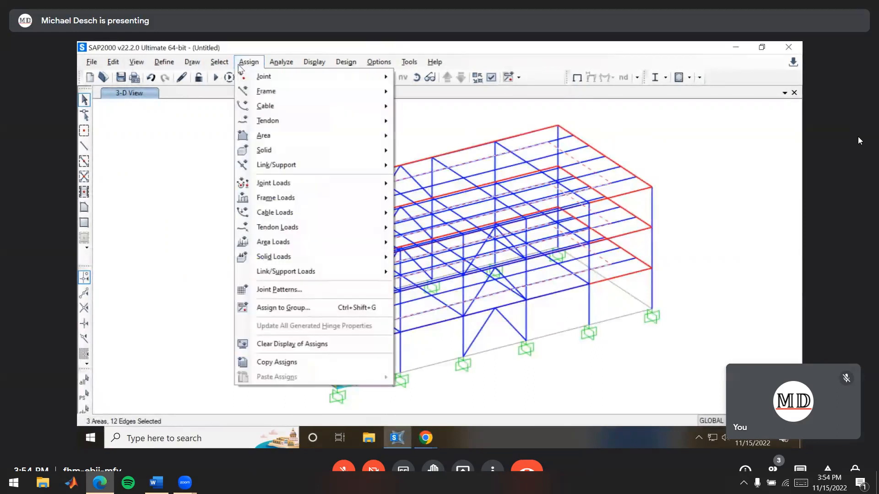
mouse_move(299, 247)
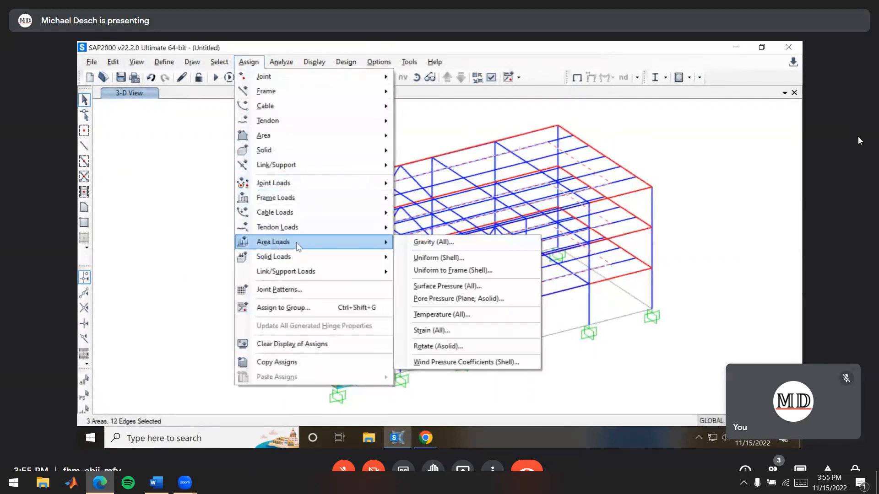
left_click(463, 274)
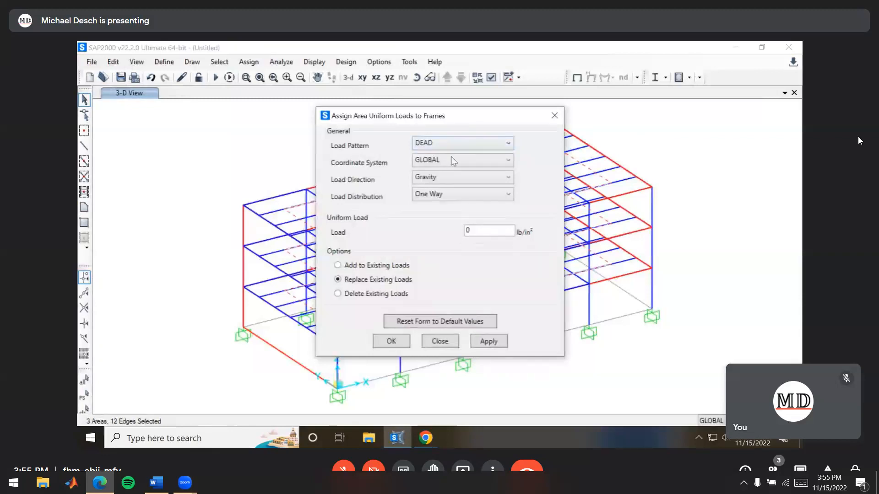
left_click(446, 195)
left_click(443, 220)
Change the units to lb, ft, F and apply a 30 lb/ft² dead load to the selected floor areas
left_click_drag(488, 230, 453, 238)
left_click(769, 420)
left_click(769, 421)
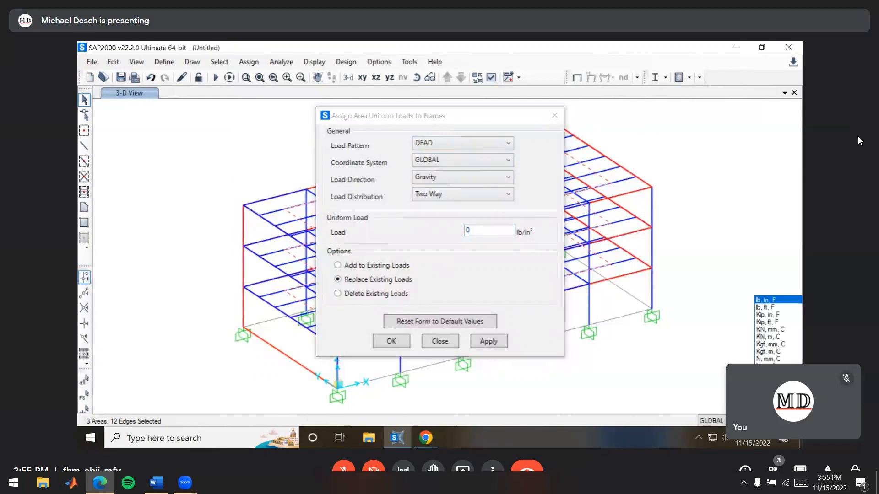
left_click(780, 311)
left_click(475, 231)
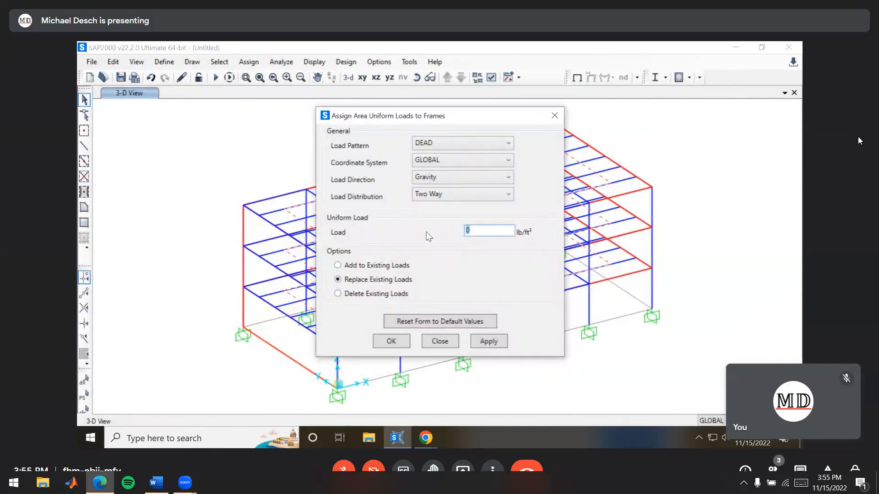
type("30")
left_click(488, 341)
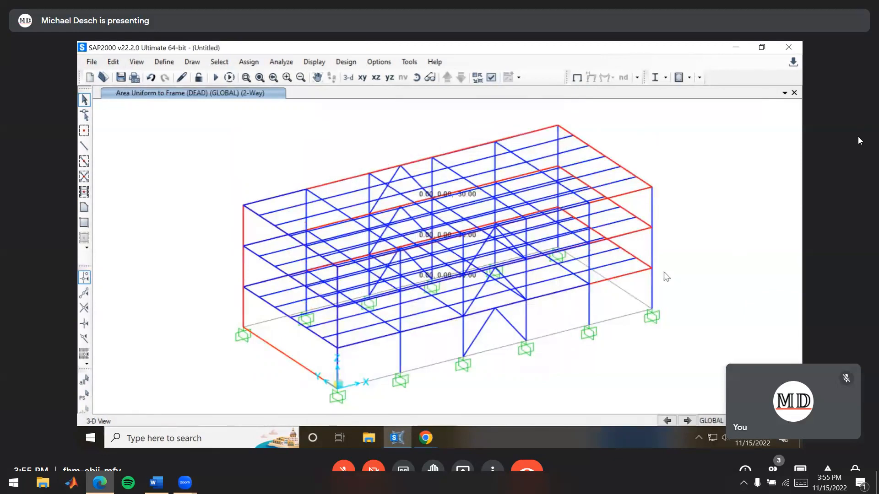
Reselect the three floor areas and assign them a 100 lb/ft² two-way gravity load to frames for the Live pattern
key("ctrl+g")
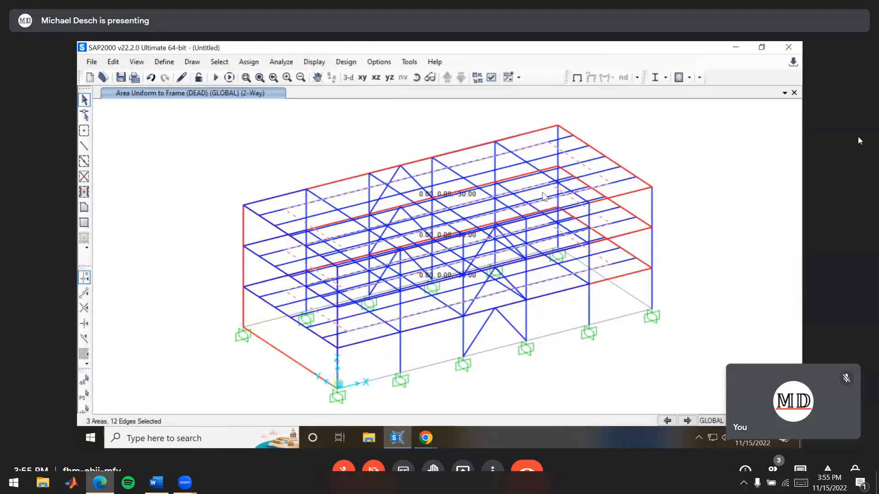
left_click(249, 64)
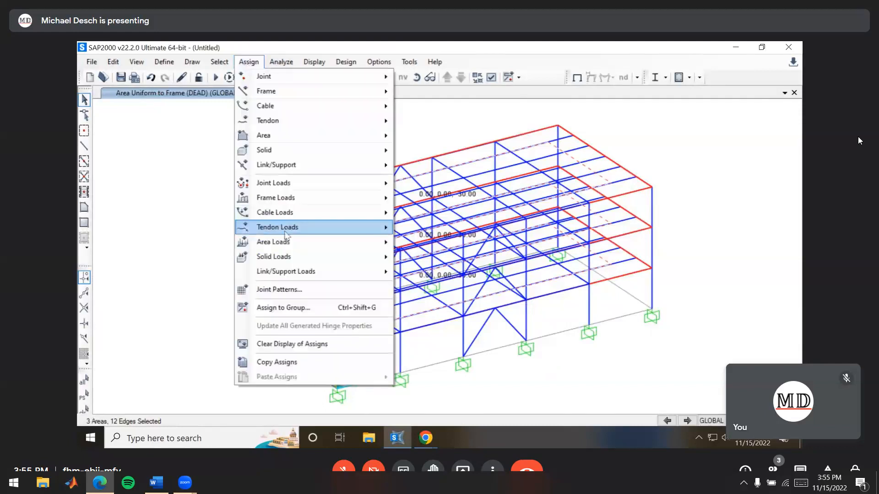
mouse_move(367, 247)
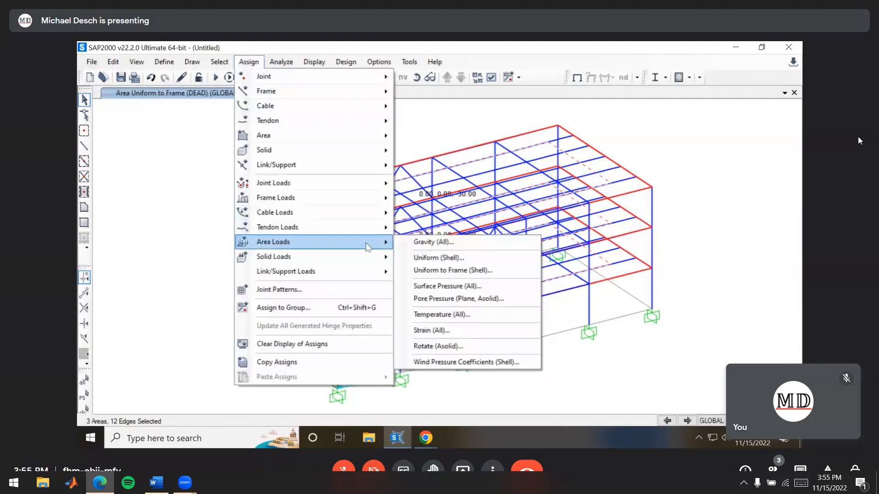
left_click(466, 271)
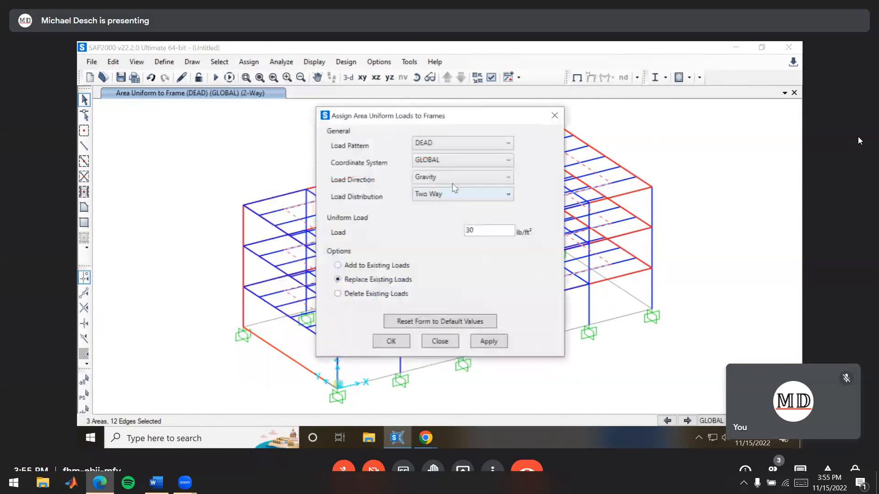
left_click(461, 146)
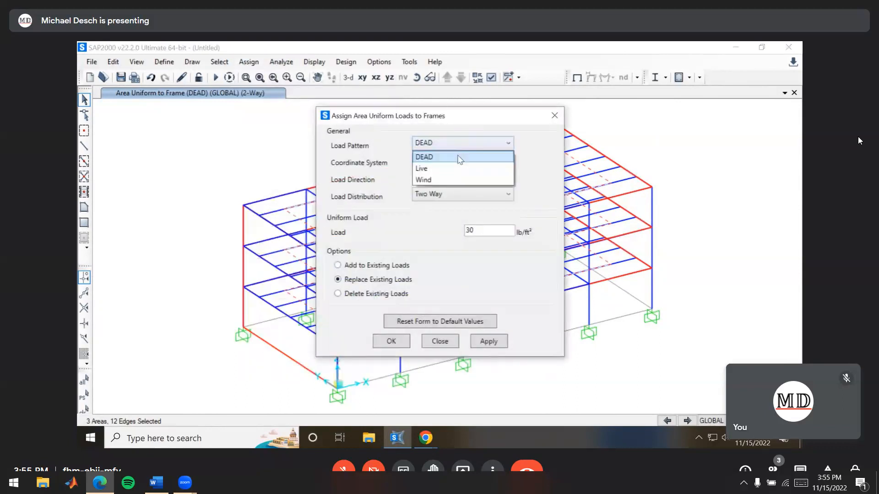
left_click(451, 165)
double_click(489, 231)
type("100")
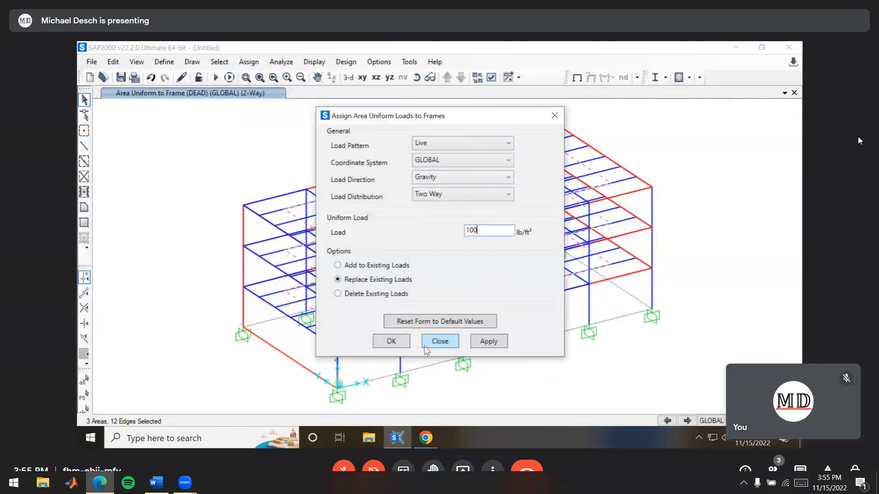
left_click(392, 342)
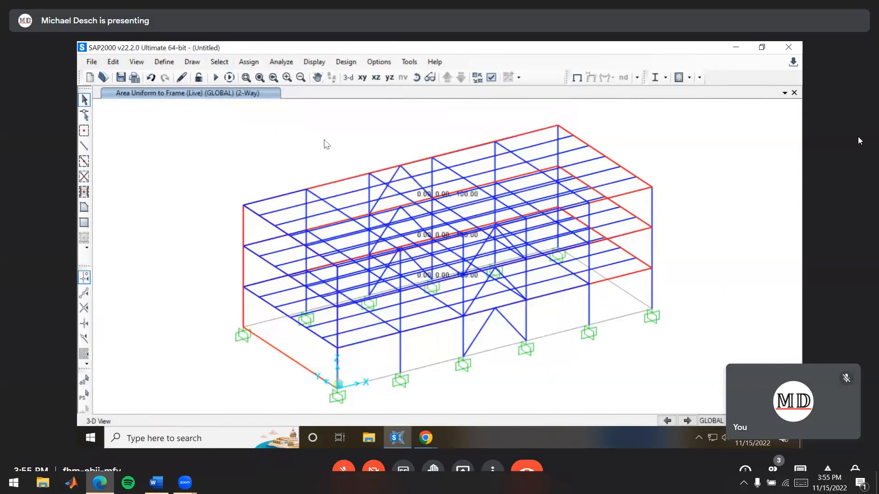
Select the end face area at X = 0 and assign a 30 lb/ft² two-way uniform-to-frame Wind load in the global X direction
key("alt+Tab")
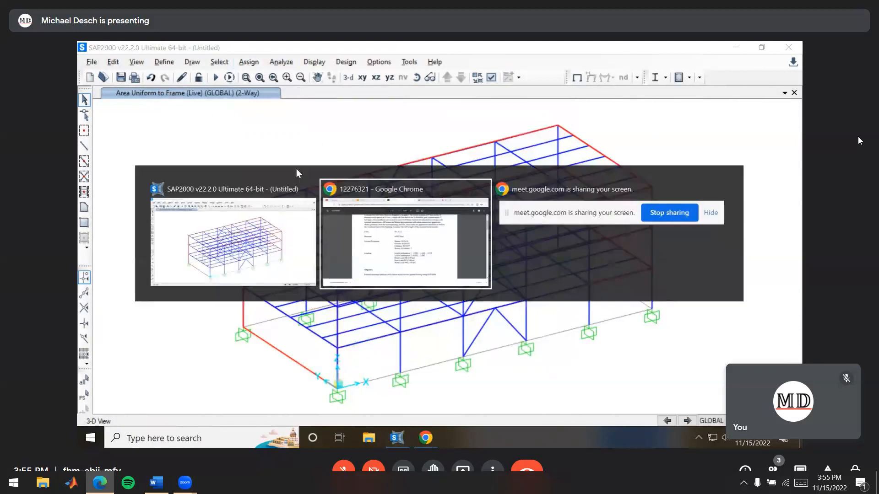
key("alt+Tab")
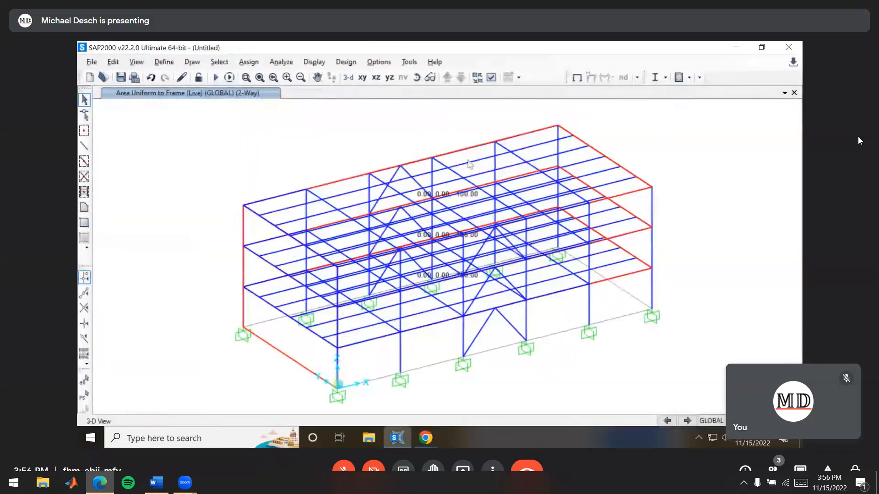
left_click(290, 340)
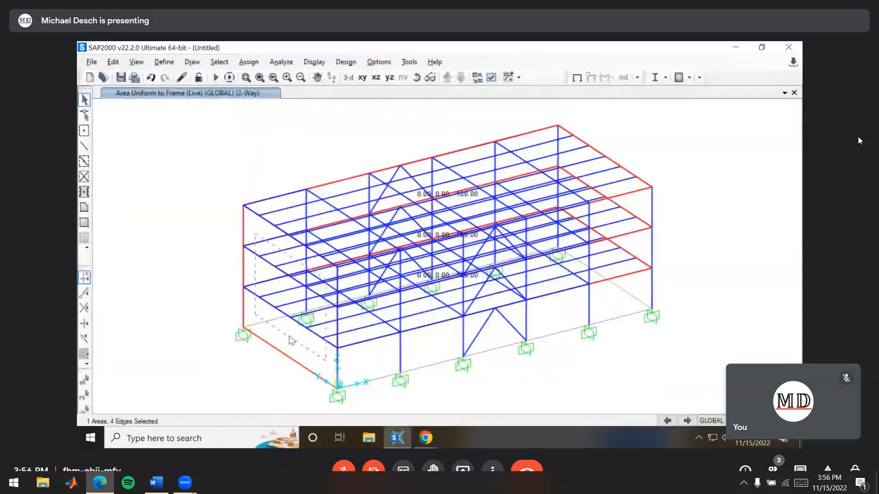
left_click(252, 64)
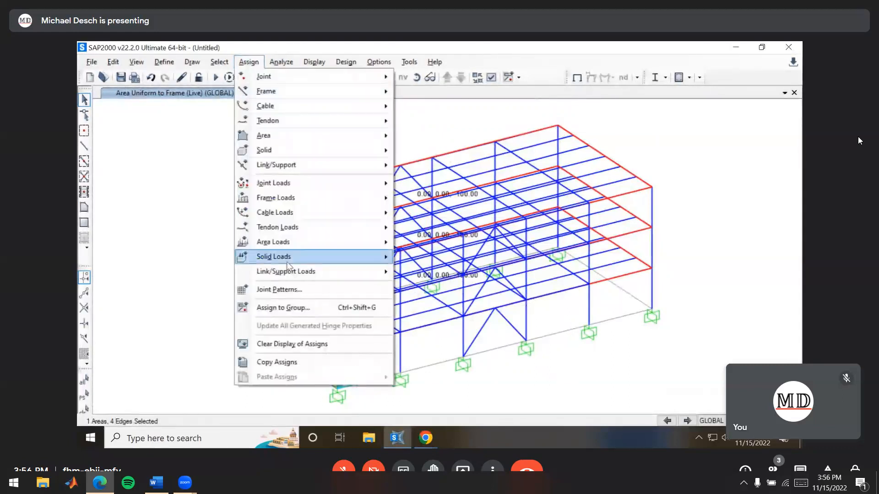
mouse_move(325, 243)
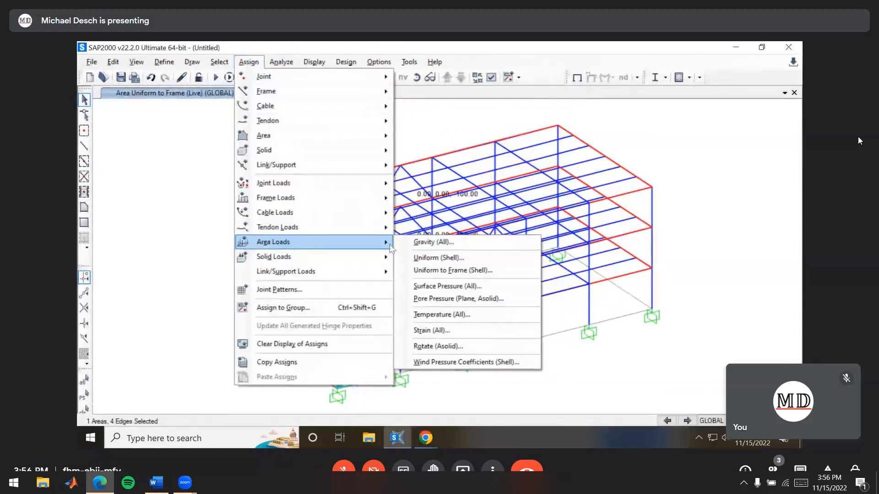
left_click(460, 271)
left_click(457, 143)
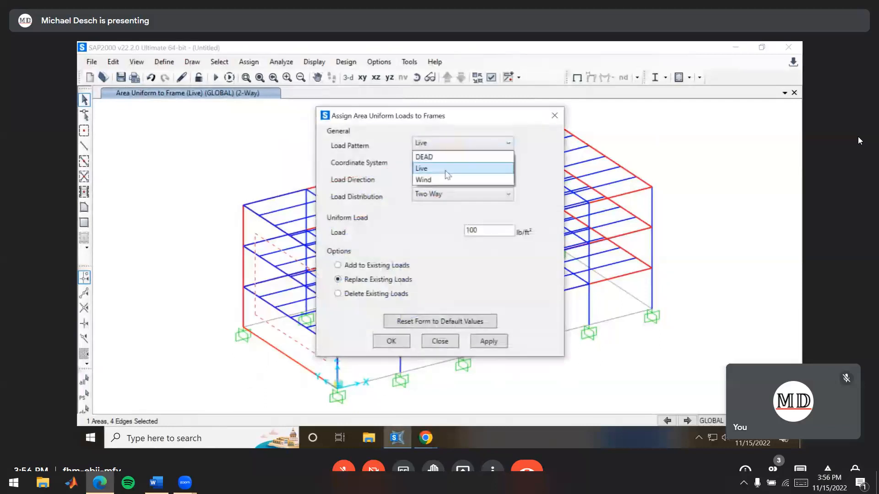
left_click(430, 180)
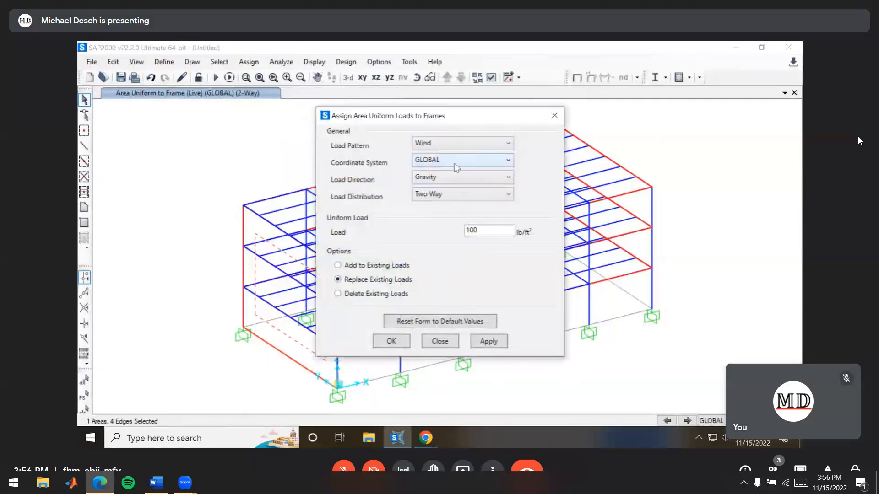
left_click(450, 177)
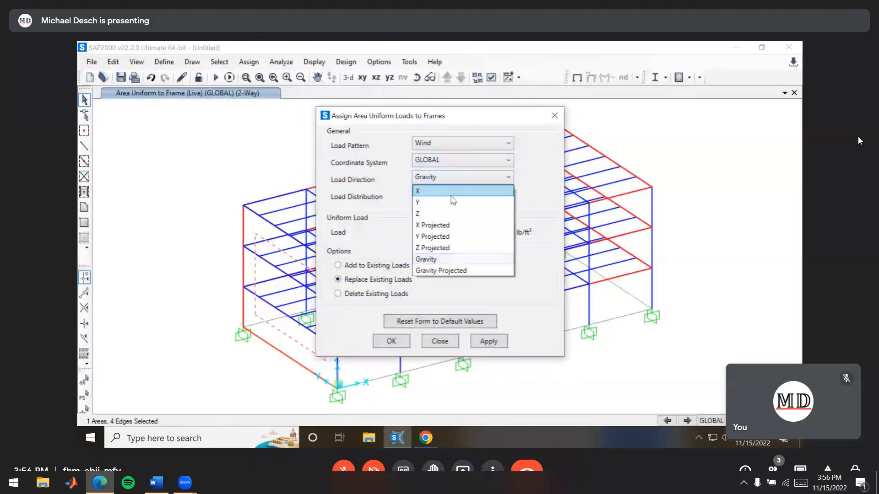
left_click(442, 192)
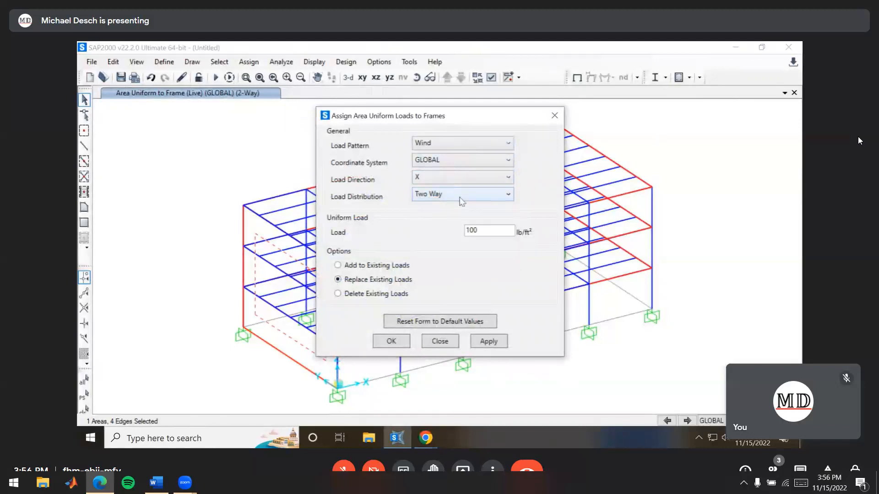
left_click_drag(496, 231, 435, 235)
type("30")
left_click(394, 343)
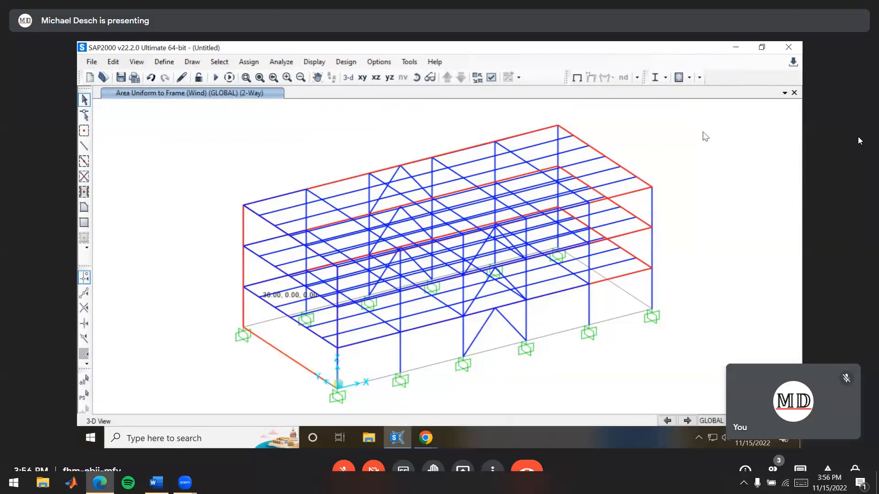
Reselect the windward end face and review its Wind uniform-to-frame load settings, accepting them as they are
left_click(286, 338)
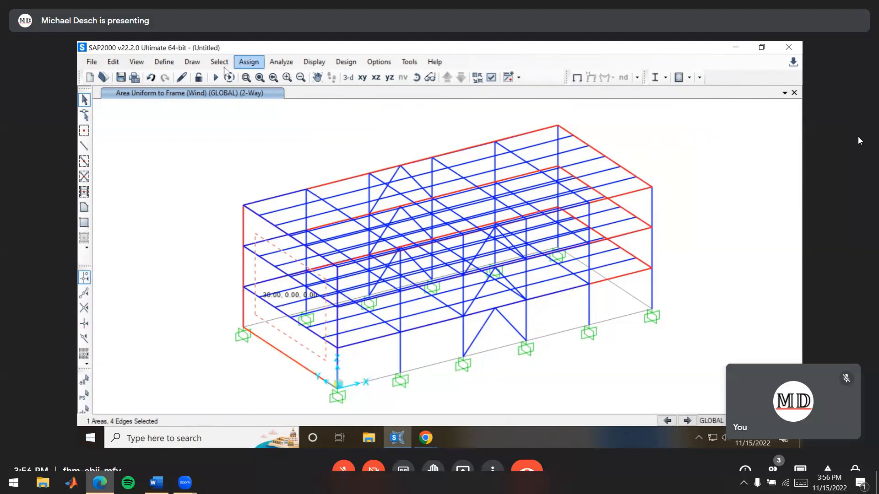
left_click(249, 64)
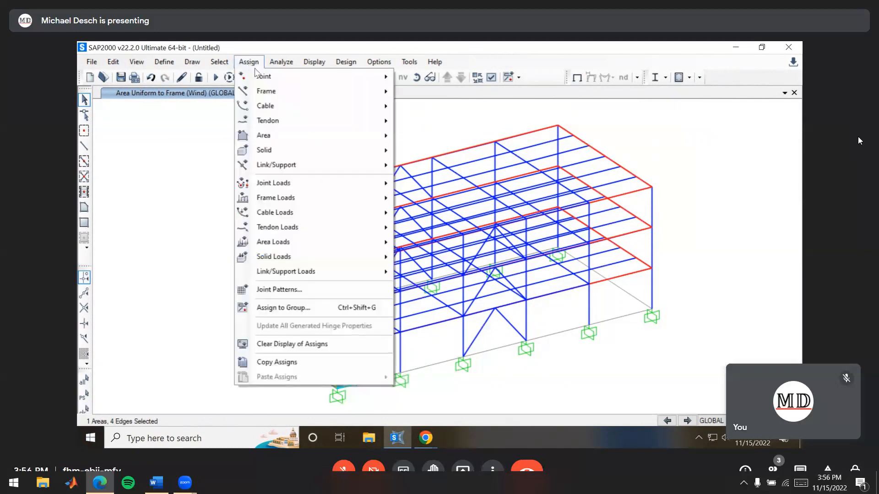
mouse_move(299, 243)
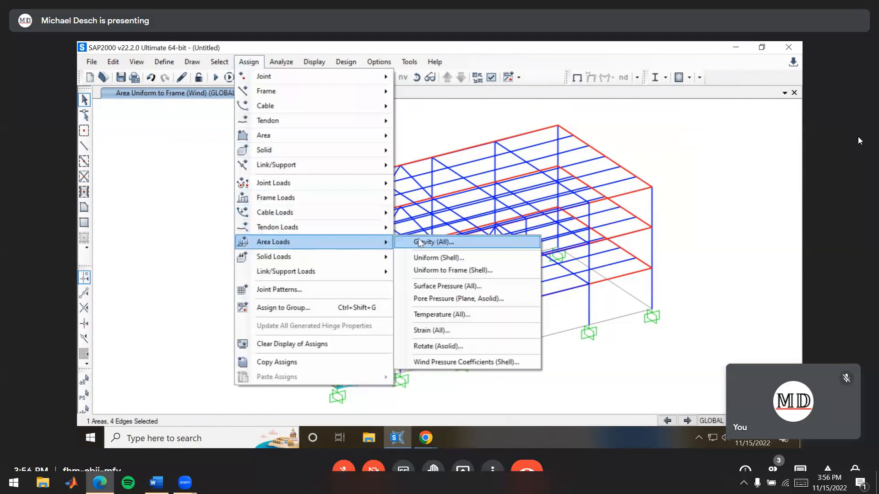
left_click(472, 271)
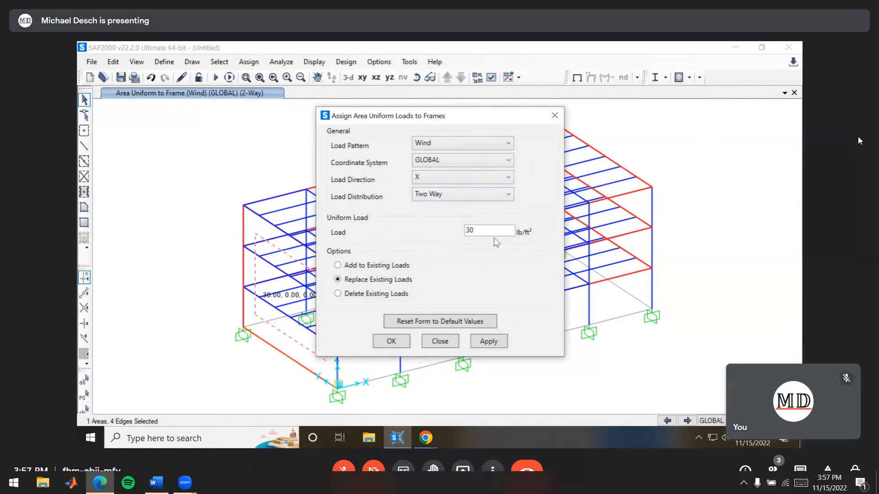
left_click(405, 345)
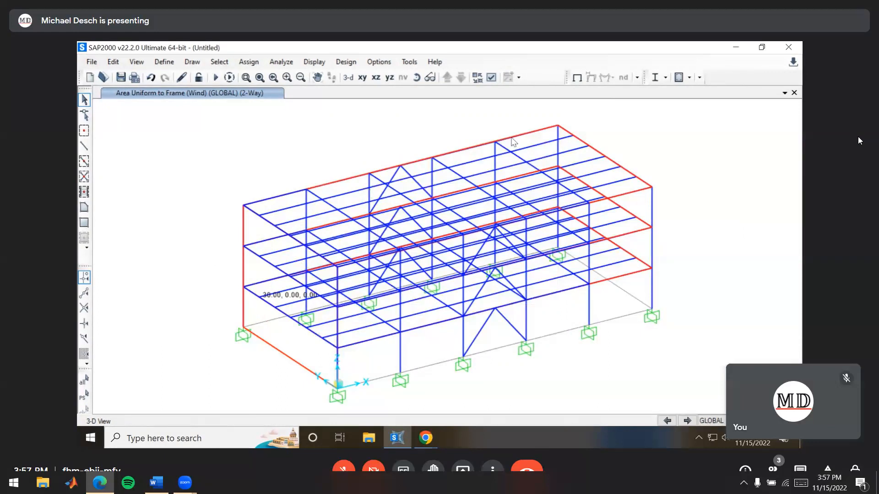
Set the MODAL load case not to run and start the analysis for the DEAD, Live and Wind cases
left_click(215, 78)
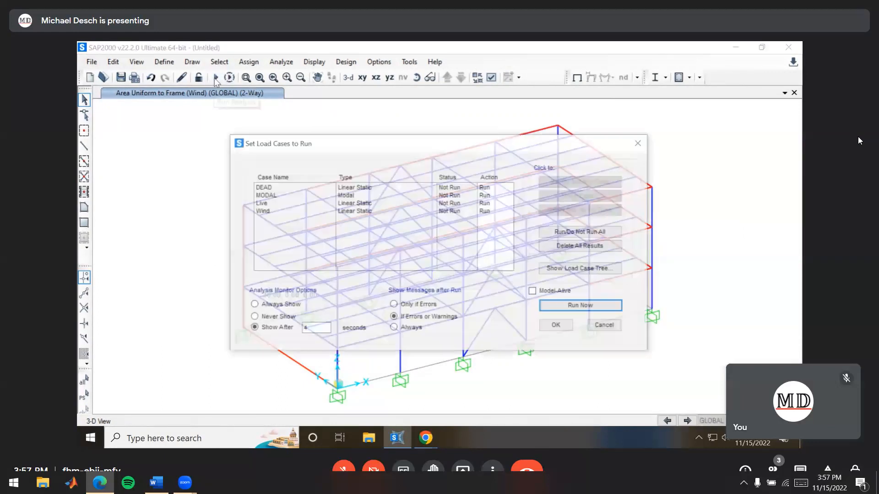
left_click(275, 196)
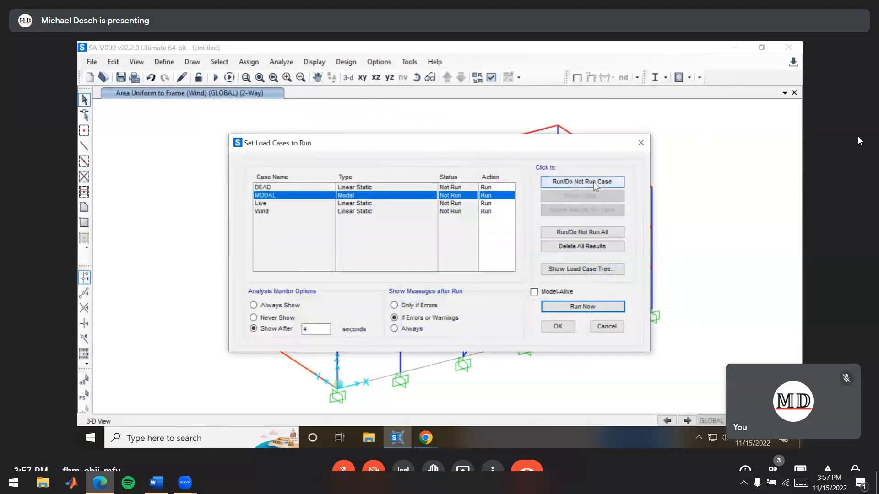
left_click(581, 307)
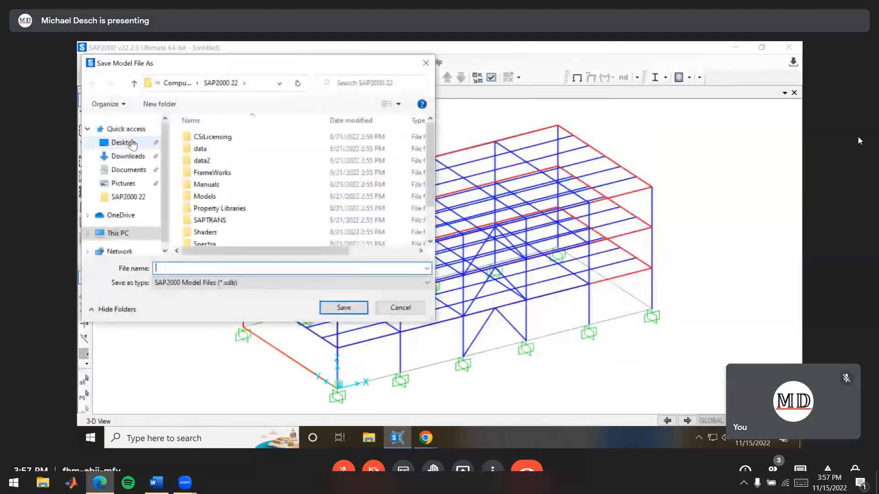
Create a new folder named Lab9 on the Desktop for saving the model
left_click(132, 144)
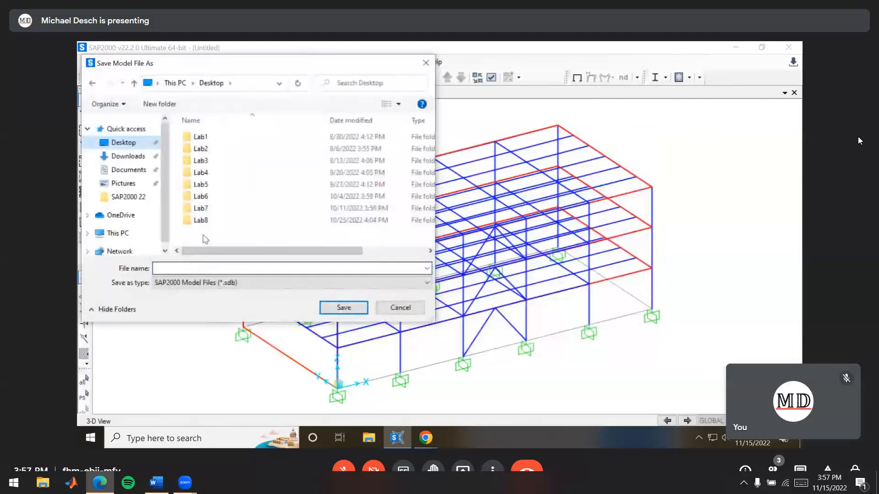
right_click(212, 234)
mouse_move(274, 381)
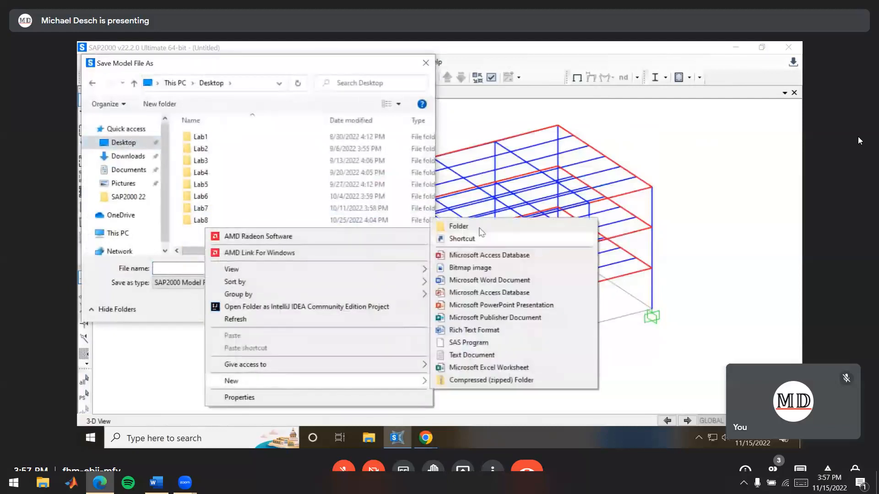
left_click(458, 226)
type("Lab9")
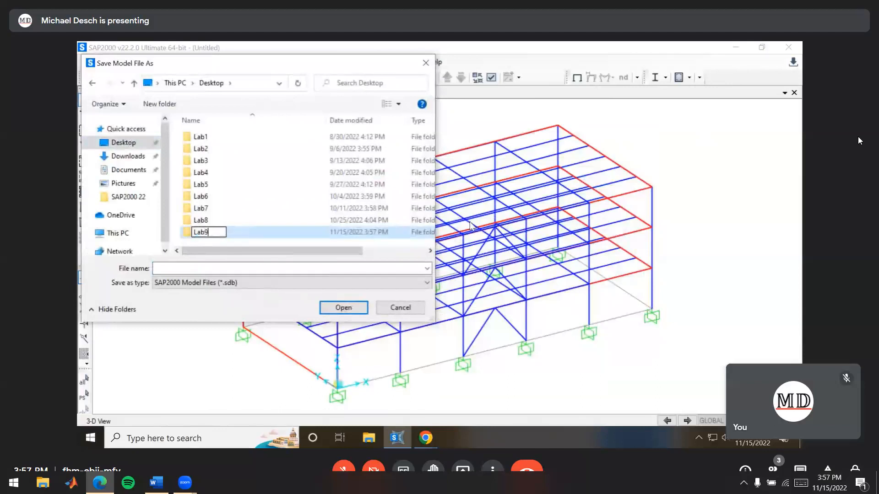
left_click(252, 237)
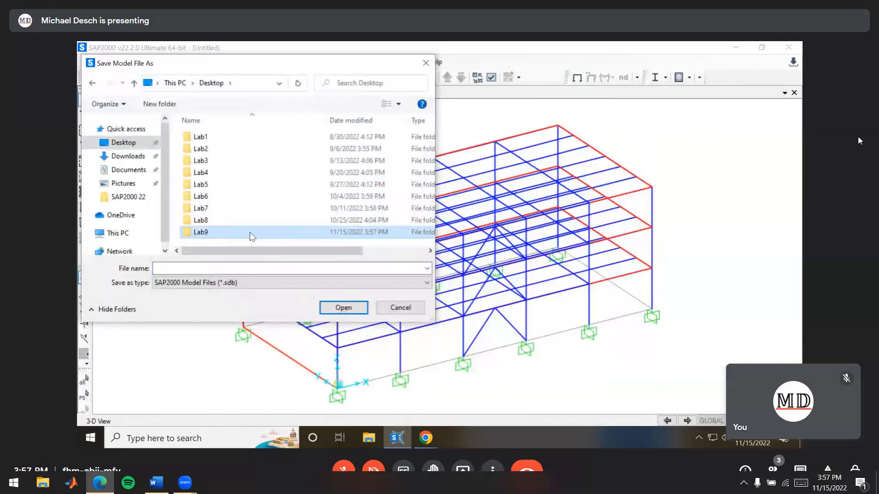
Save the model inside the Lab9 folder with a file name made of Lab9 and the author's surname
double_click(251, 237)
type("Lab9Desch")
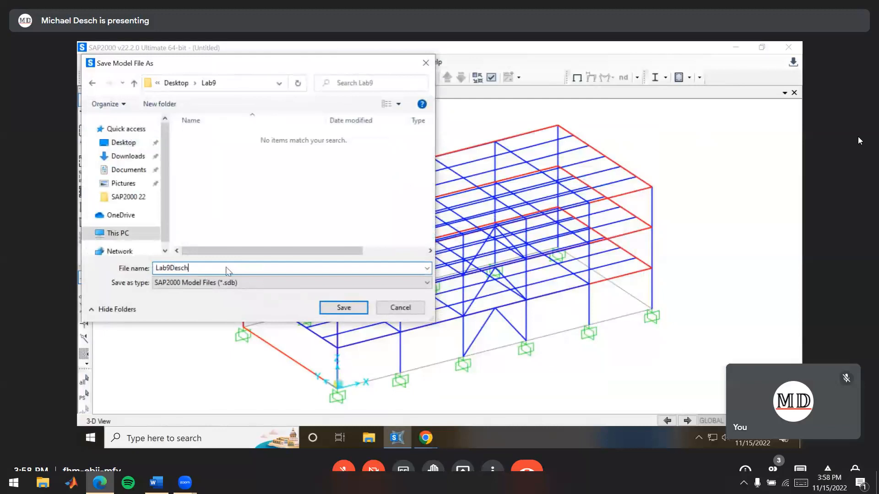
left_click(342, 311)
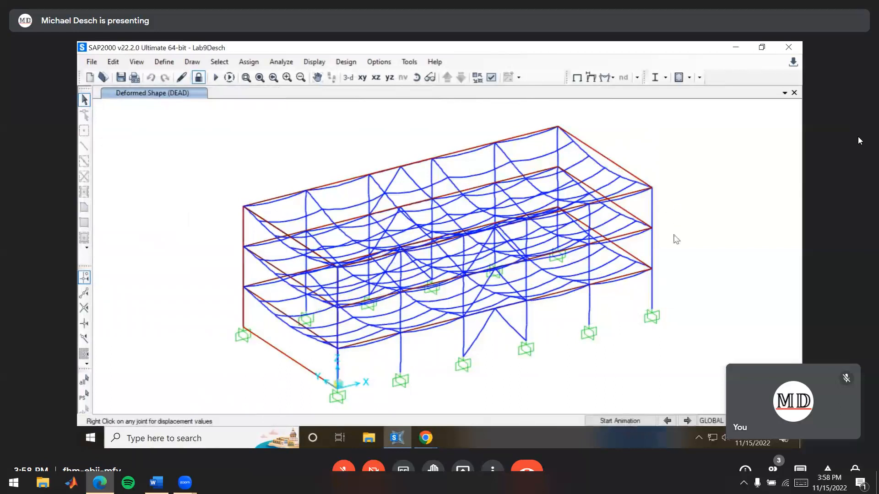
Examine the DEAD deformed shape of the frame from perspective, long-side and end views
middle_click_drag(672, 342, 559, 301, "shift")
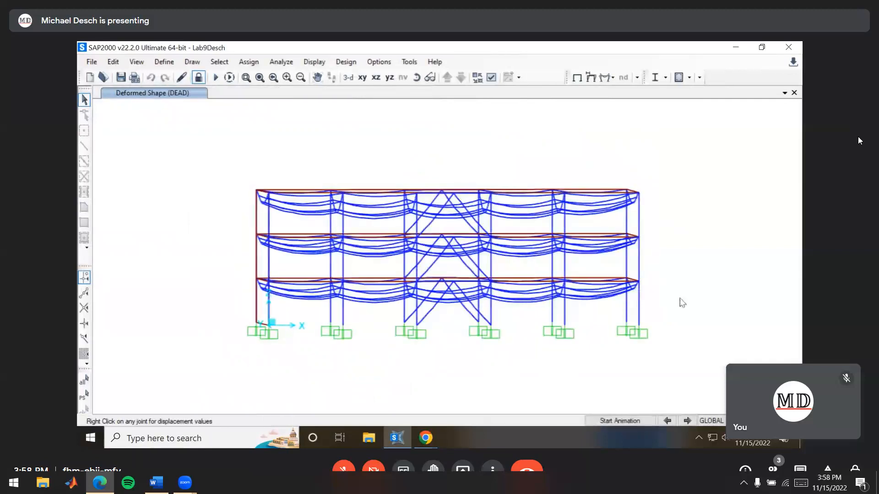
middle_click_drag(323, 222, 567, 284, "shift")
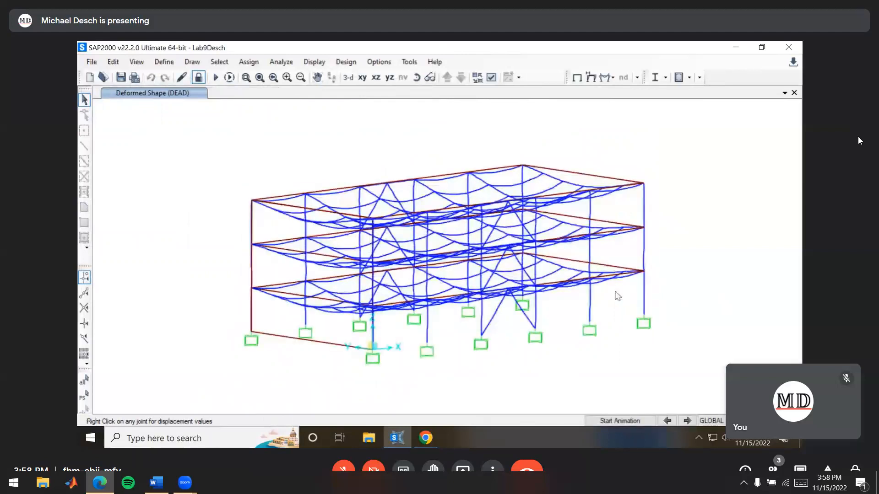
middle_click_drag(680, 288, 505, 293, "shift")
middle_click_drag(372, 222, 365, 198, "shift")
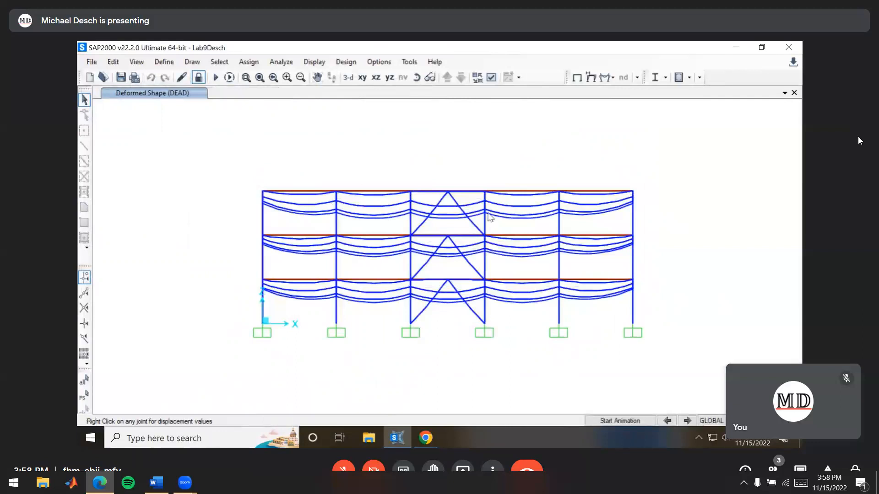
middle_click_drag(360, 265, 643, 281, "shift")
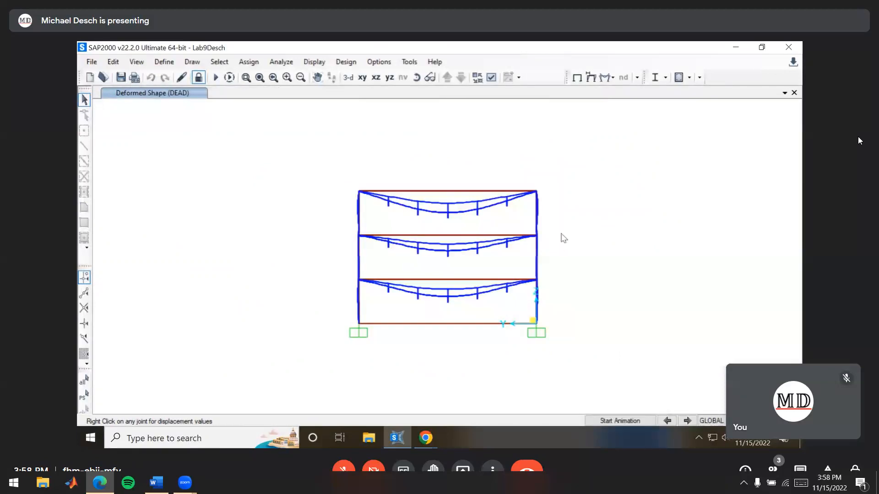
middle_click_drag(559, 238, 248, 238, "shift")
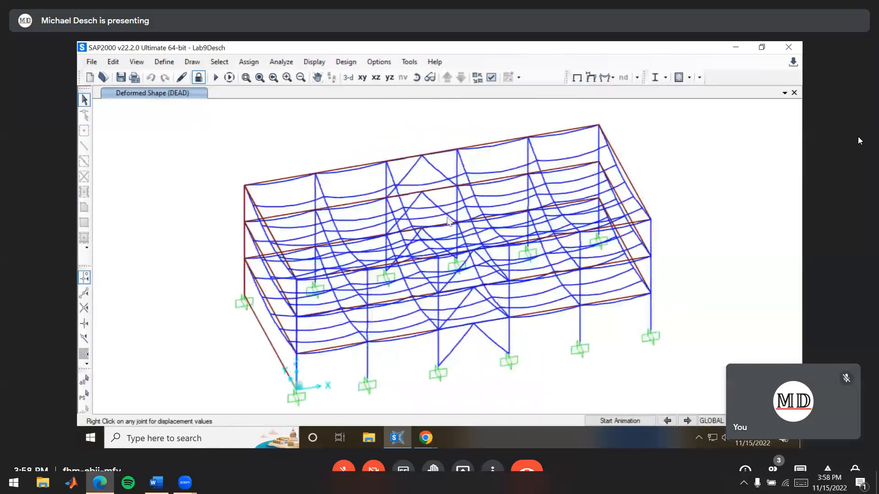
middle_click_drag(486, 369, 459, 265, "shift")
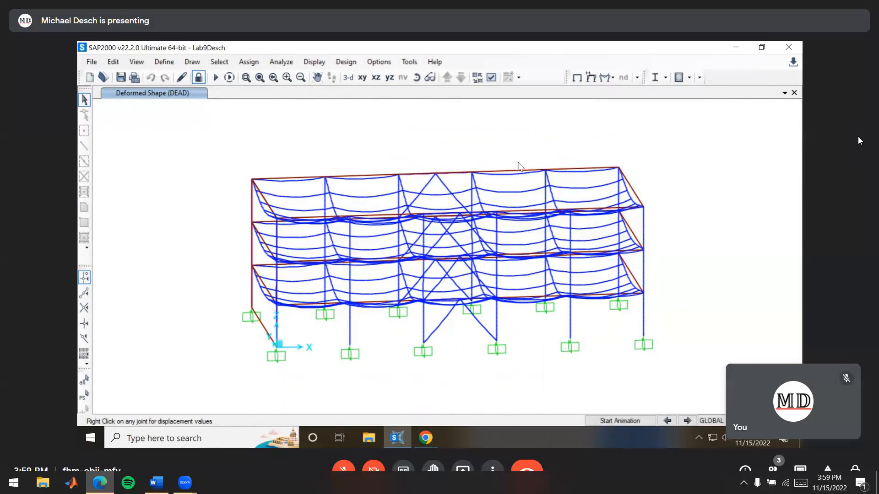
Switch to the lab handout in Chrome and read the list of report deliverables and the frame elevation figures
key("alt+Tab")
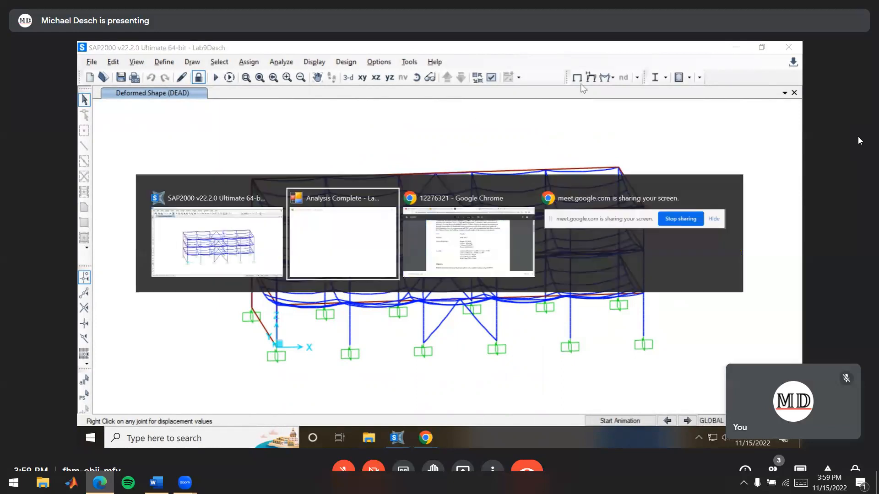
key("alt+Tab")
scroll(557, 147, "down", 12)
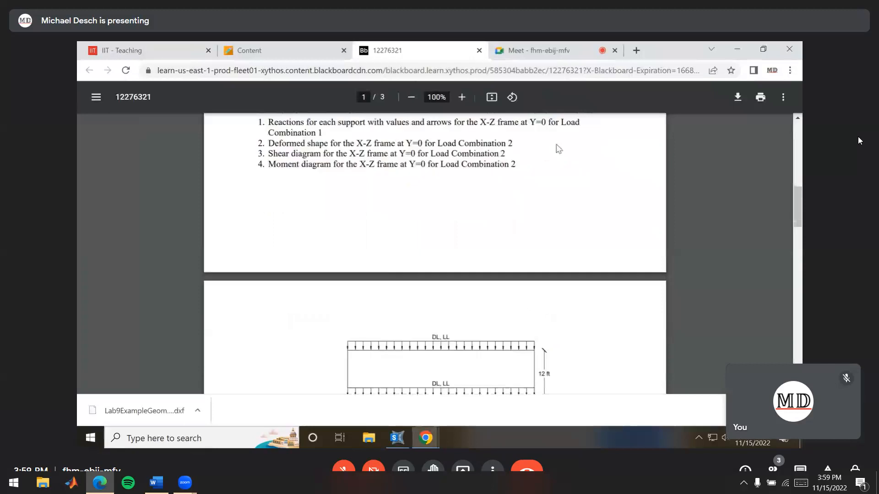
scroll(555, 141, "up", 8)
left_click_drag(270, 223, 492, 225)
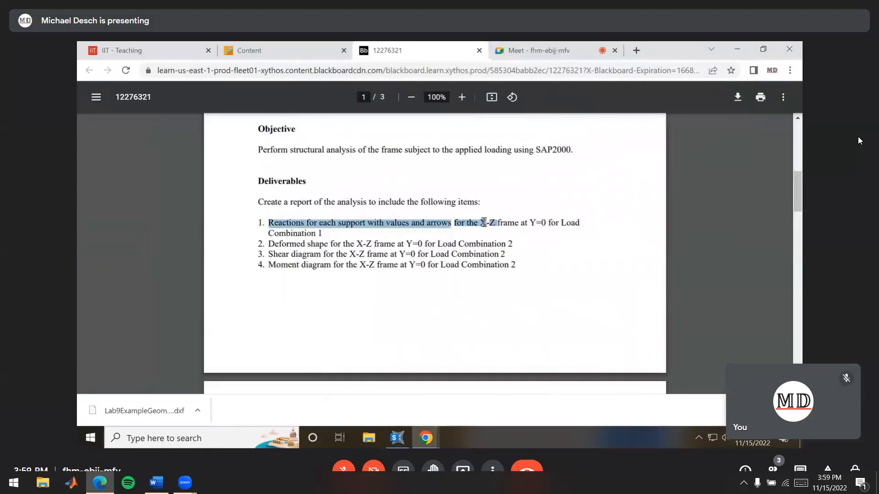
left_click(483, 223)
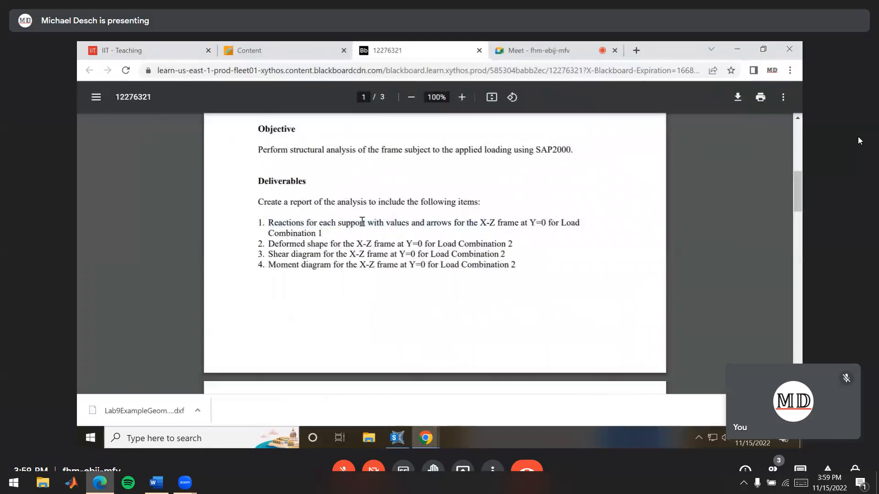
scroll(403, 212, "down", 10)
scroll(416, 208, "up", 3)
scroll(435, 286, "down", 4)
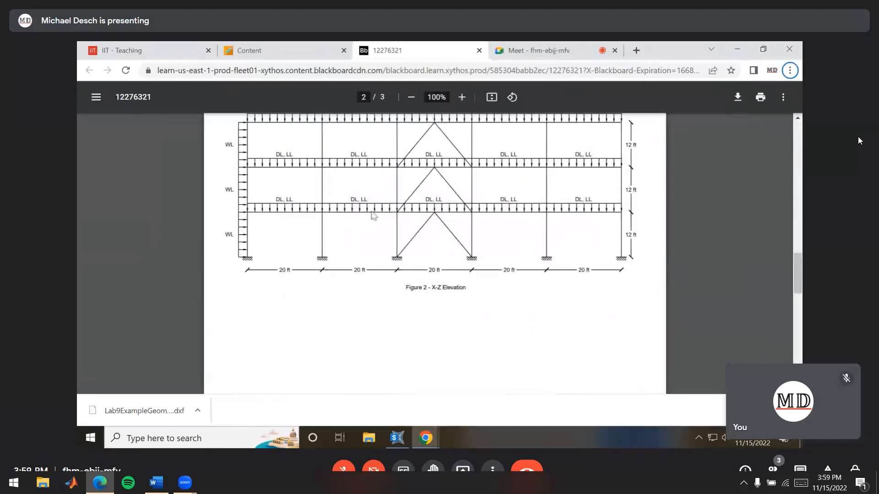
scroll(380, 218, "up", 3)
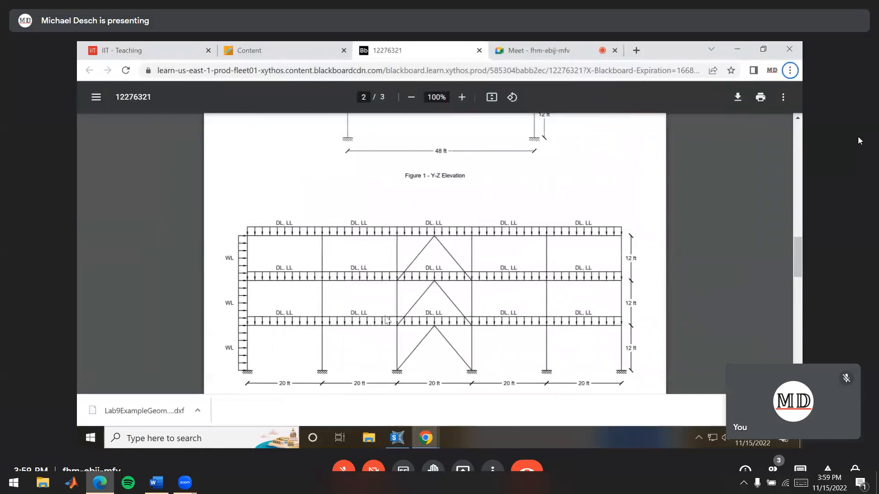
scroll(410, 314, "up", 10)
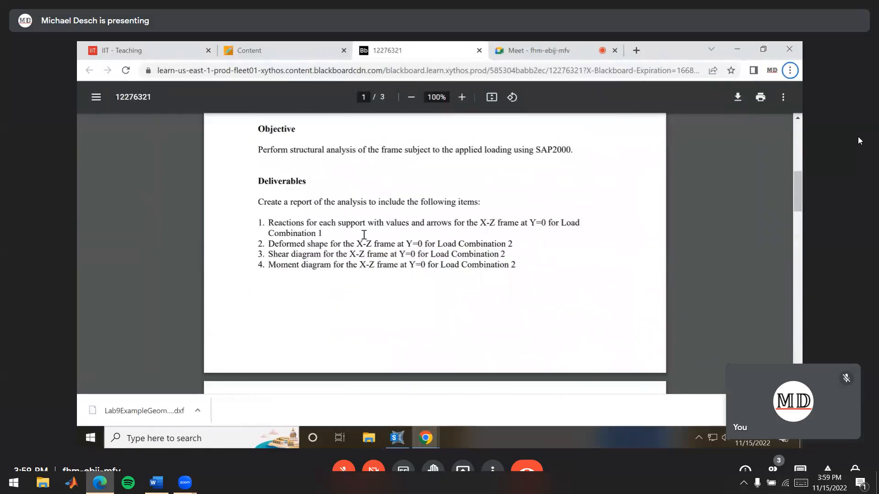
Return to SAP2000 and set a 2D view of the X-Z plane at Y = 0
left_click(425, 438)
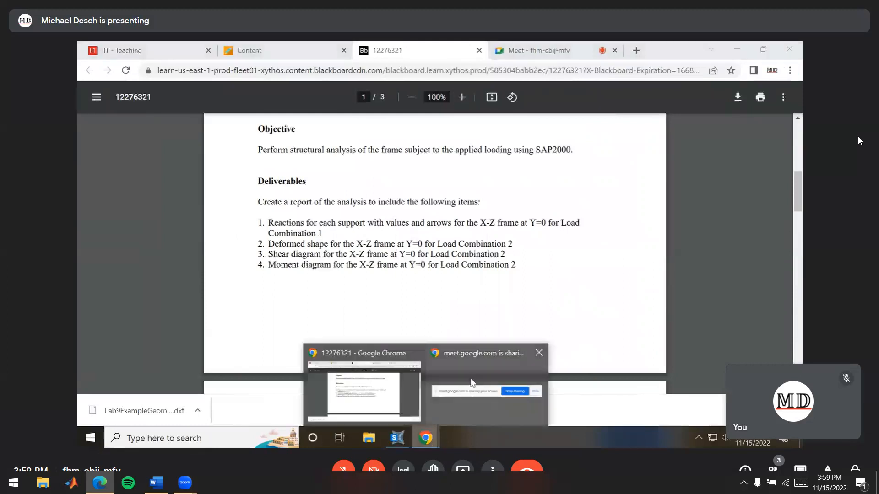
left_click(403, 441)
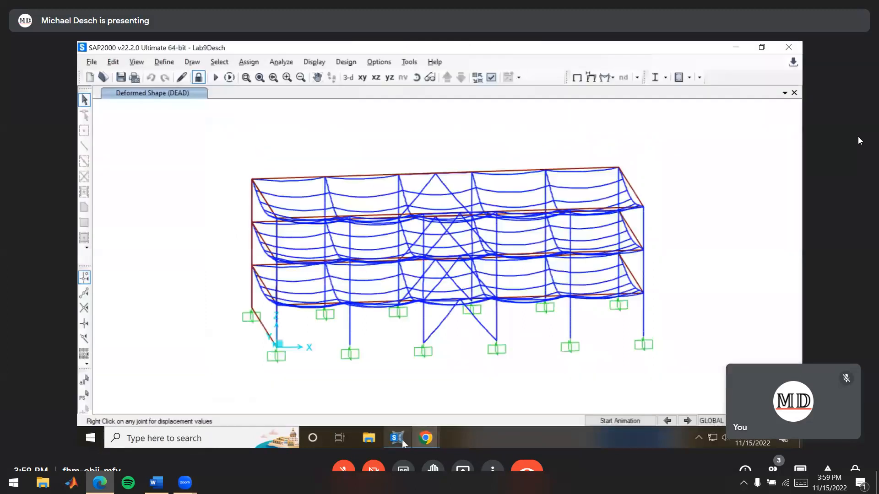
left_click(136, 62)
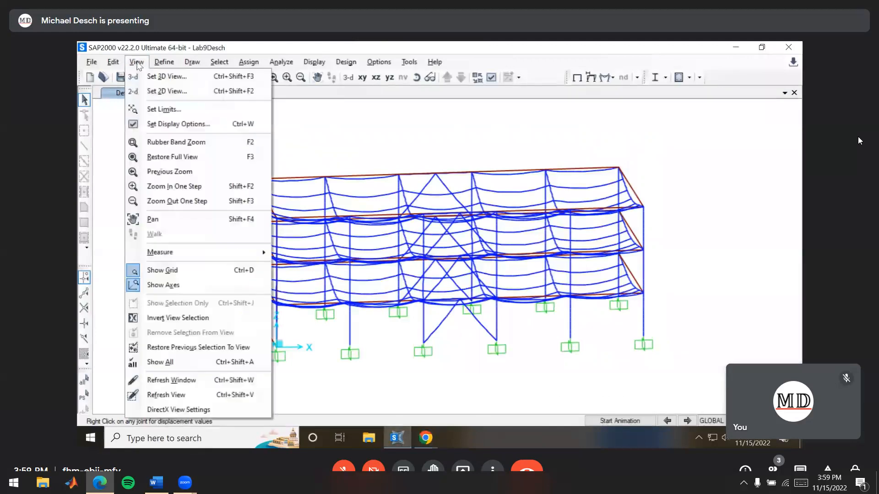
left_click(165, 91)
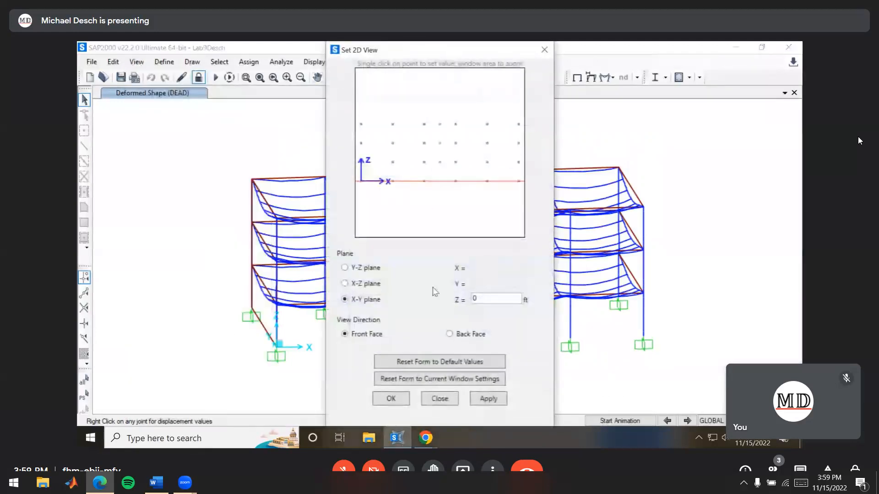
left_click(358, 283)
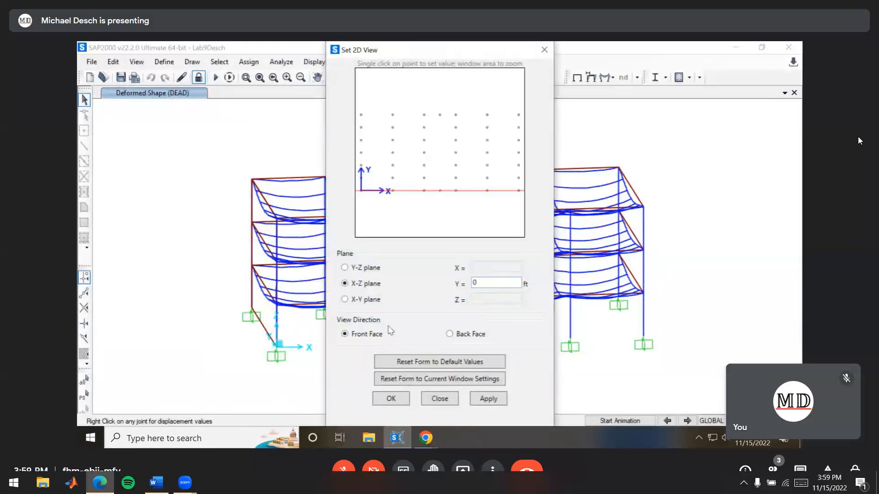
left_click(390, 399)
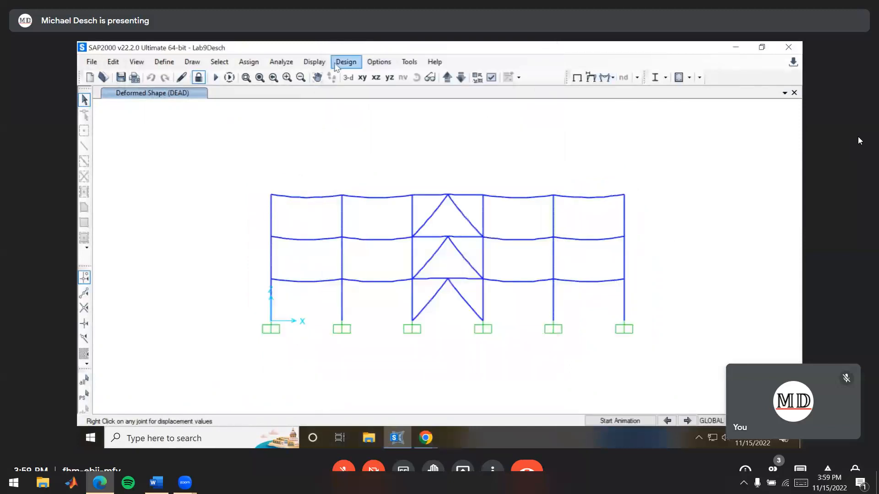
Display the joint reactions of the X-Z frame as arrows for load combination COMB1
left_click(314, 62)
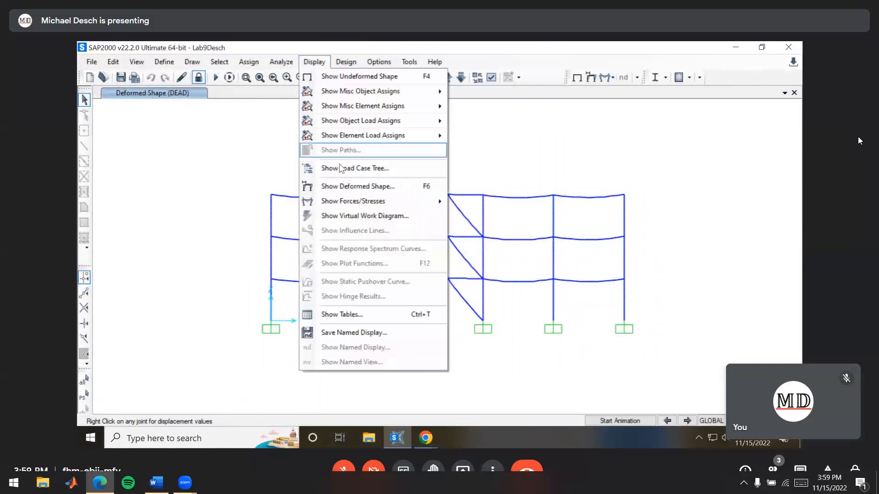
mouse_move(365, 203)
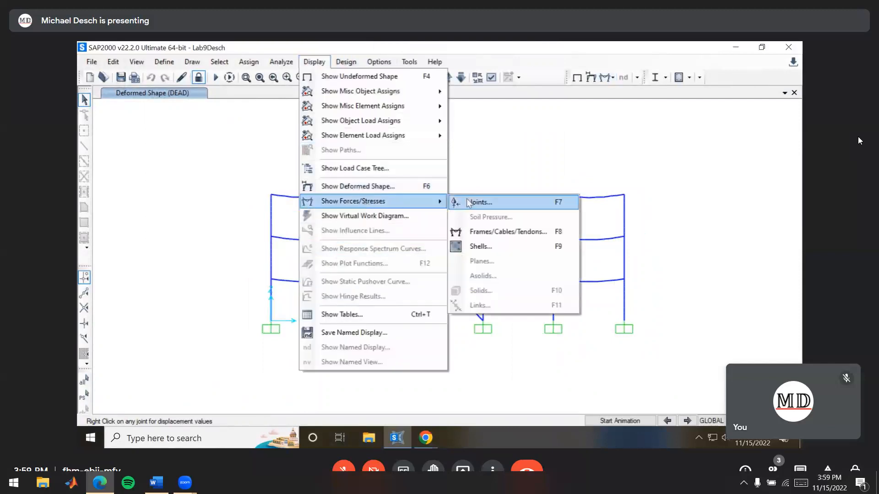
left_click(516, 204)
left_click(447, 148)
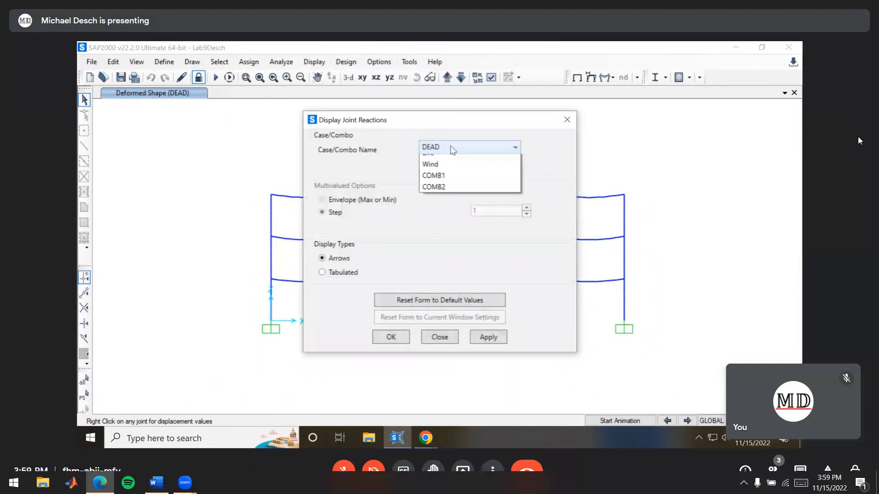
left_click(447, 195)
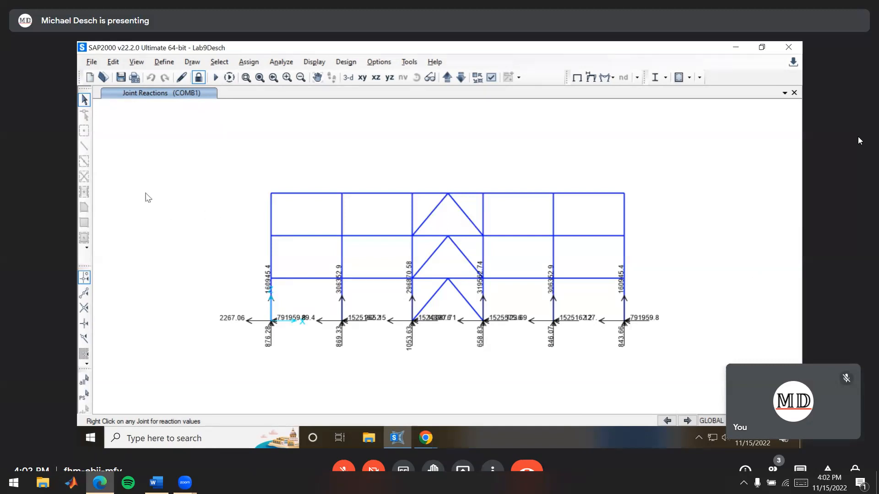
Check the deformed shape deliverable for Load Combination 2 in the Chrome lab handout and return to SAP2000
key("alt+Tab")
left_click_drag(269, 245, 411, 245)
left_click(410, 246)
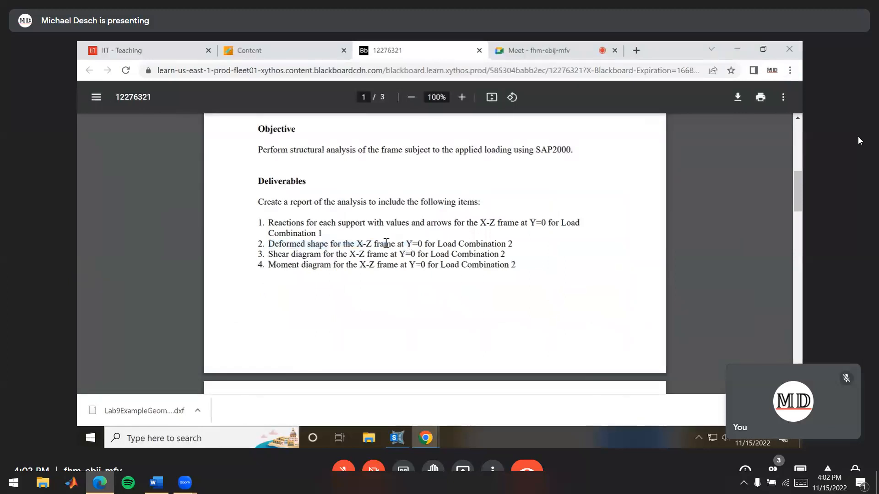
left_click_drag(424, 246, 513, 246)
left_click(509, 248)
key("alt+Tab")
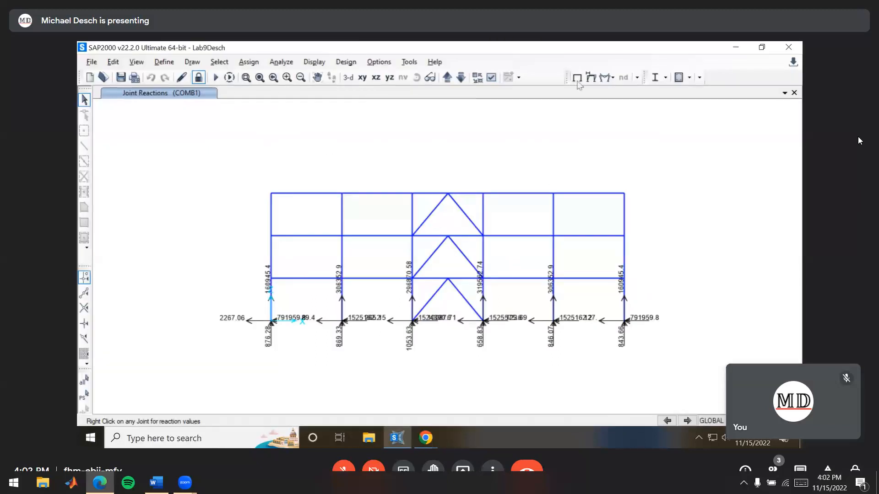
Display the deformed shape of the X-Z frame for COMB2 with the wire shadow enabled
left_click(591, 77)
left_click(344, 131)
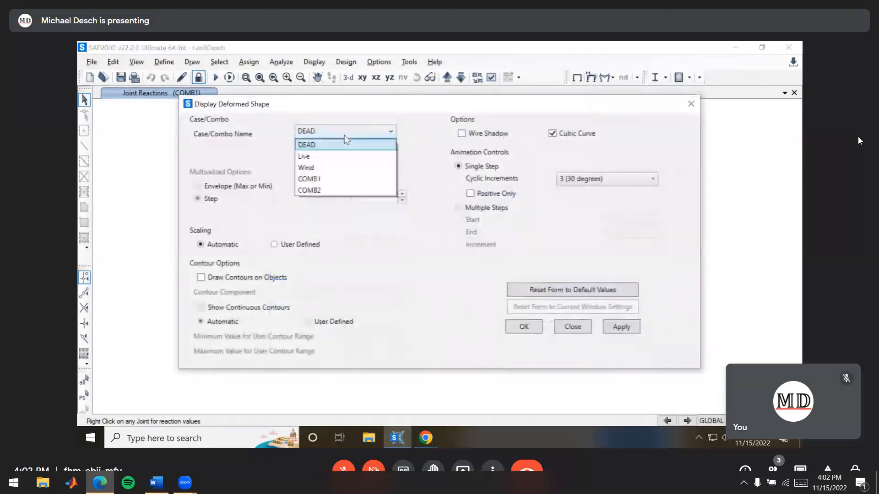
left_click(338, 189)
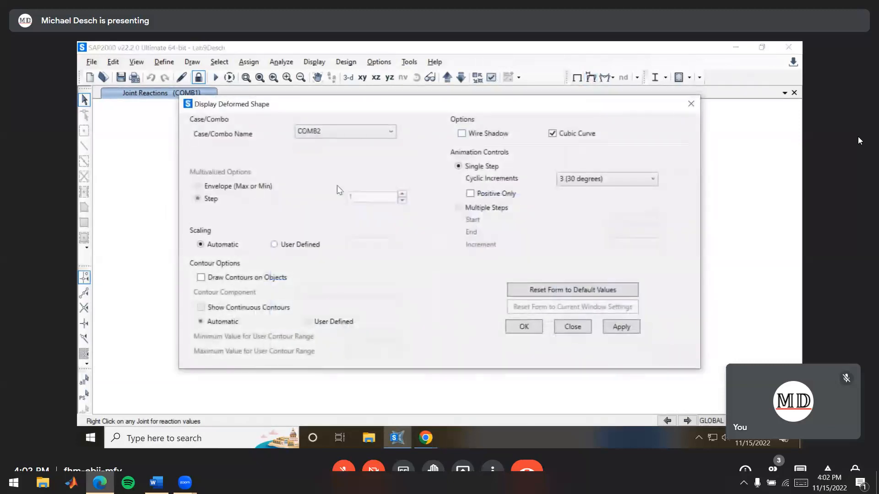
left_click(475, 135)
left_click(538, 326)
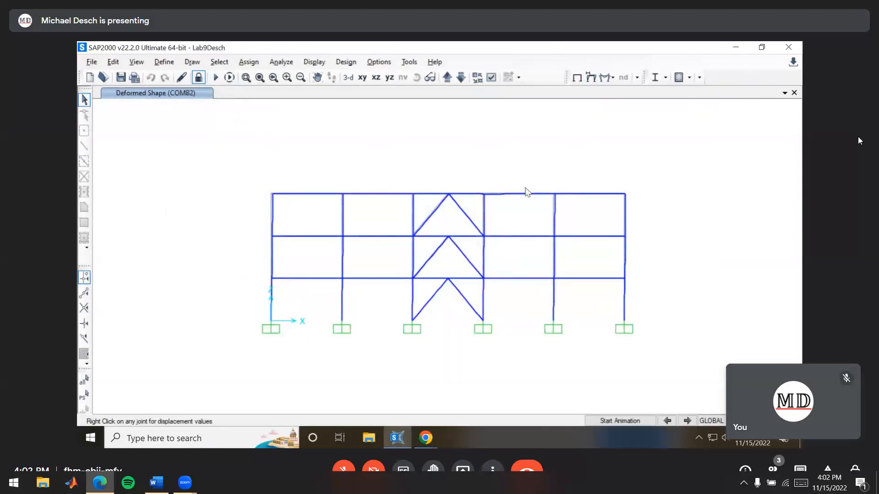
Redisplay the COMB2 deformed shape with a user-defined scale factor of 500
left_click(591, 78)
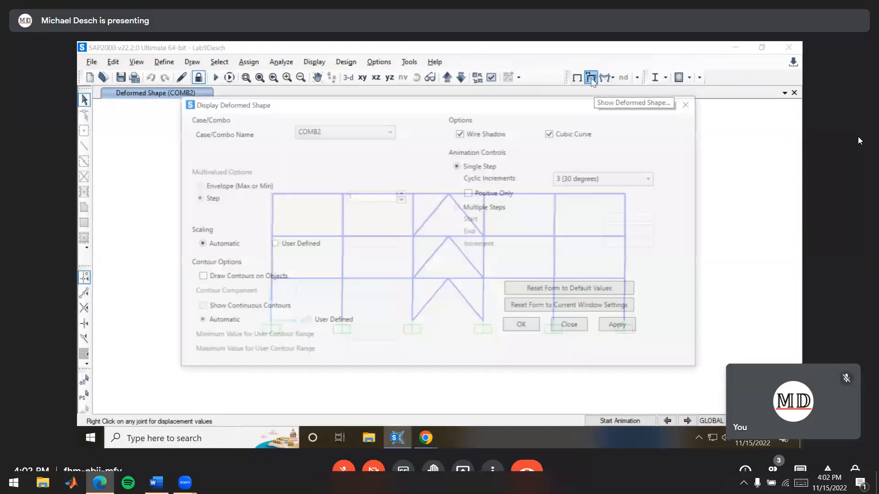
left_click(302, 247)
mouse_move(364, 244)
left_mouse_down()
mouse_move(343, 251)
mouse_move(353, 247)
left_mouse_up()
left_click(372, 243)
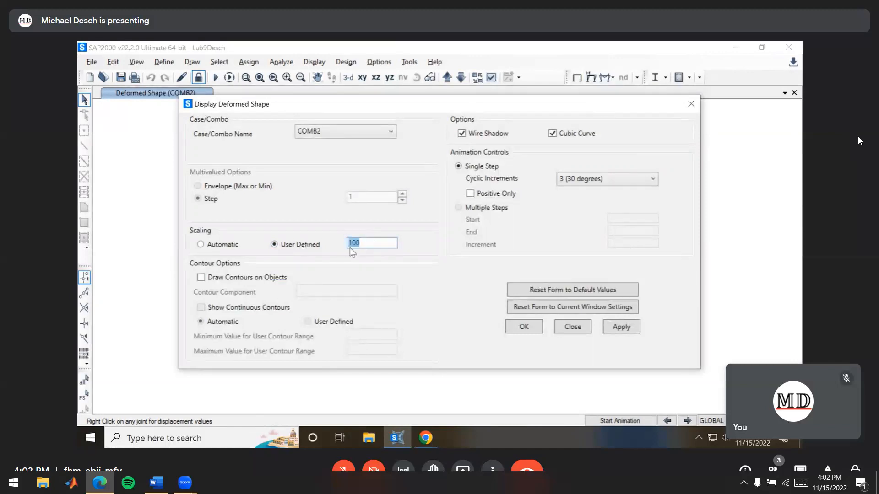
type("1000")
key("BackSpace")
key("BackSpace")
key("BackSpace")
key("BackSpace")
type("5000")
key("BackSpace")
left_click(525, 329)
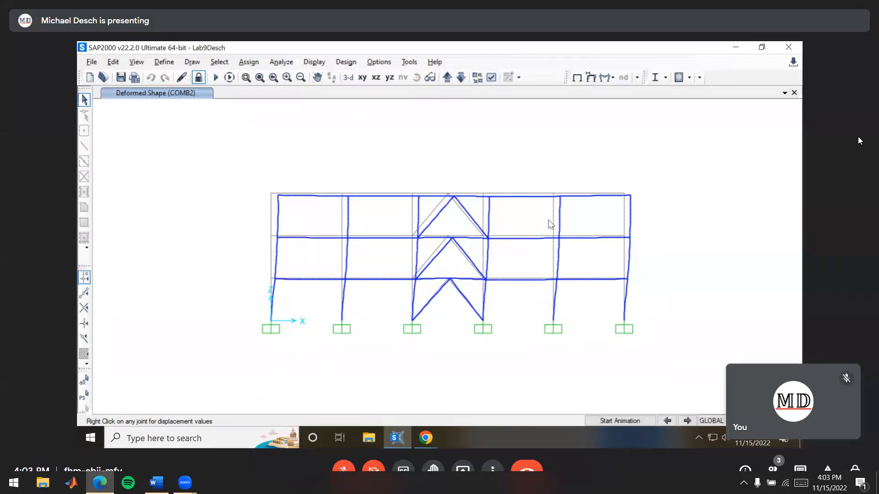
Read the shear and moment diagram deliverables in the Chrome lab handout and go back to SAP2000
key("alt")
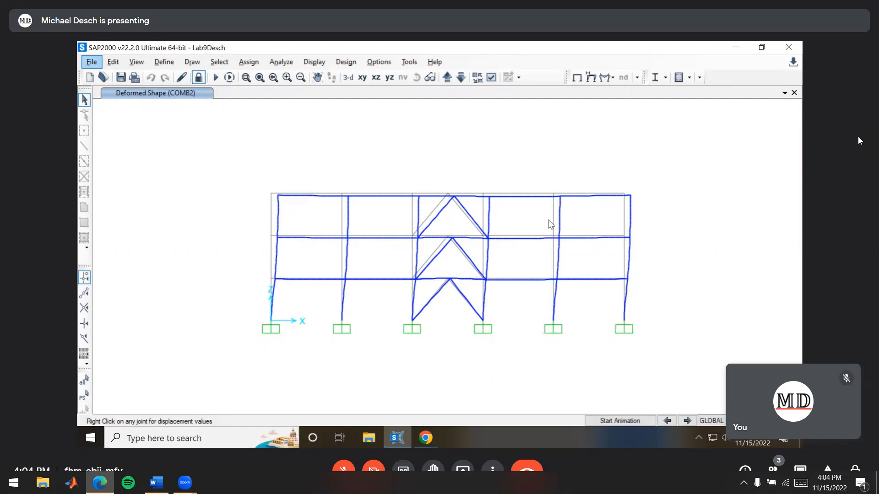
key("alt+Tab")
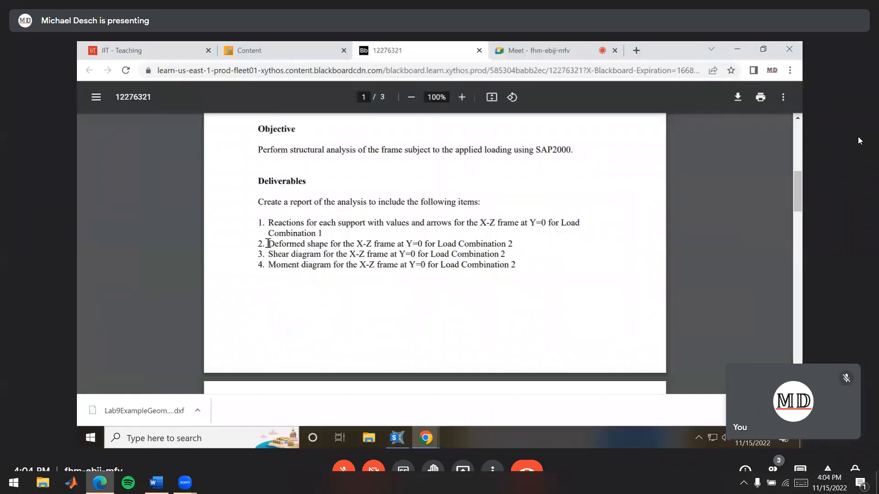
left_click_drag(269, 255, 515, 254)
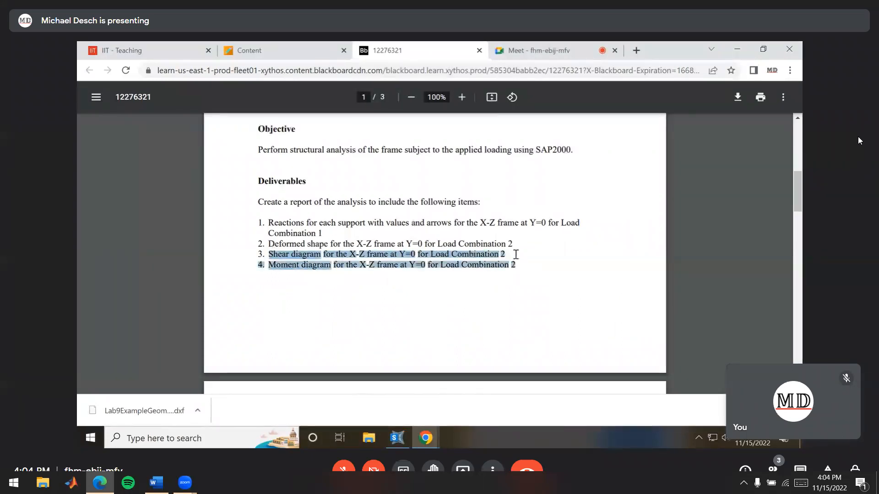
scroll(512, 253, "down", 3)
scroll(506, 251, "up", 2)
key("alt+Tab")
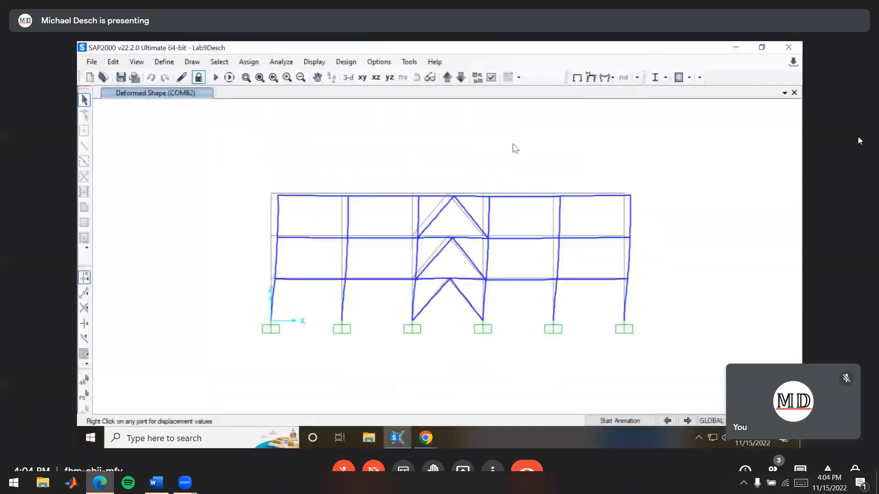
Display the Shear 2-2 diagram of the frames for COMB2 with values shown, and turn on object shrink
left_click(606, 77)
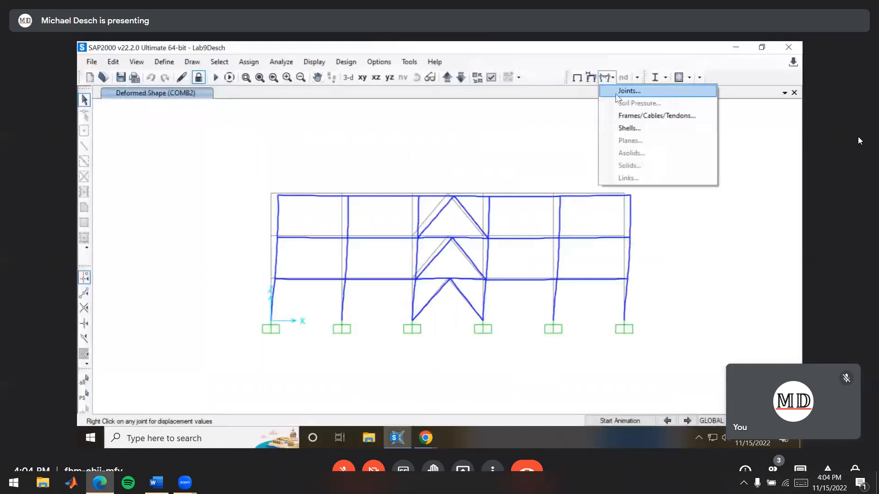
left_click(640, 116)
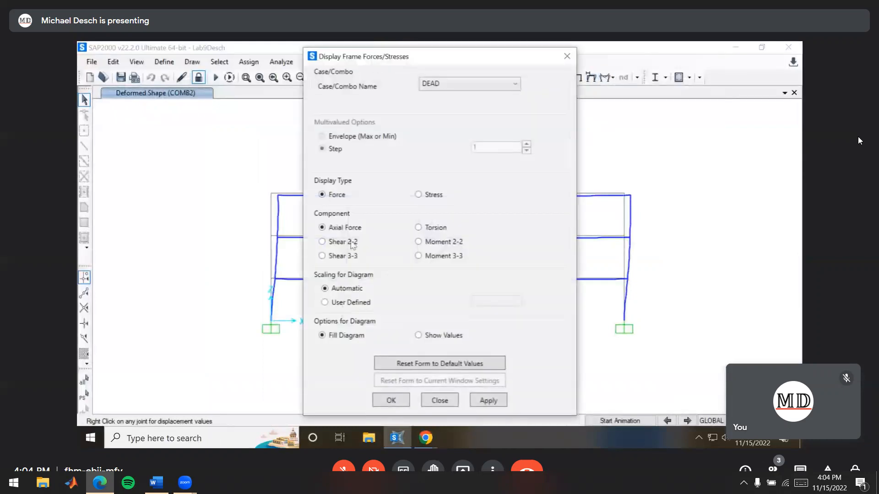
left_click(333, 245)
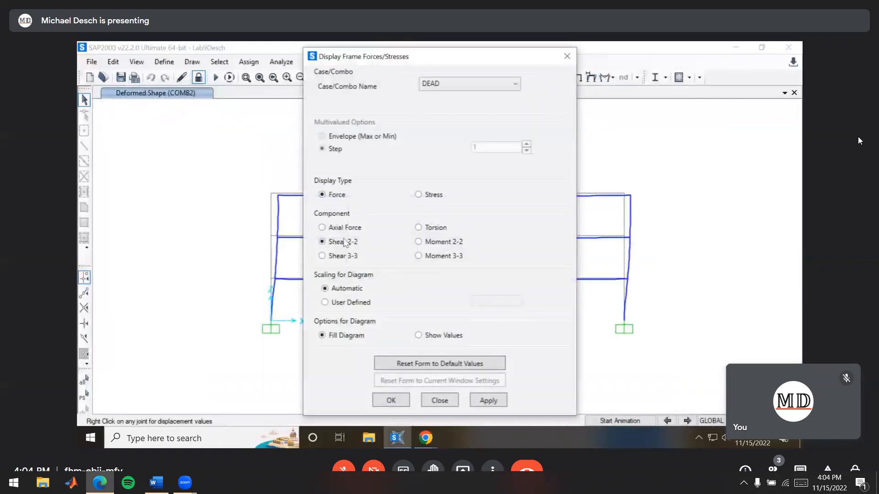
left_click(428, 87)
left_click(451, 141)
left_click(434, 338)
left_click(390, 403)
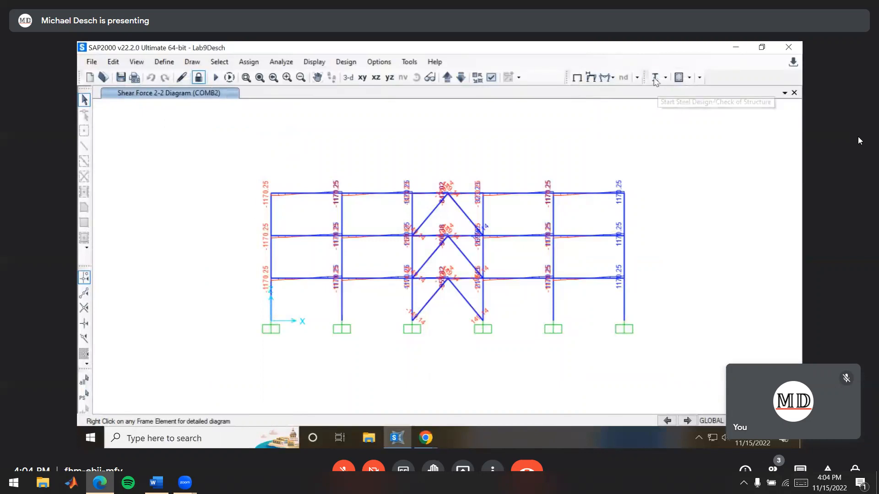
left_click(477, 79)
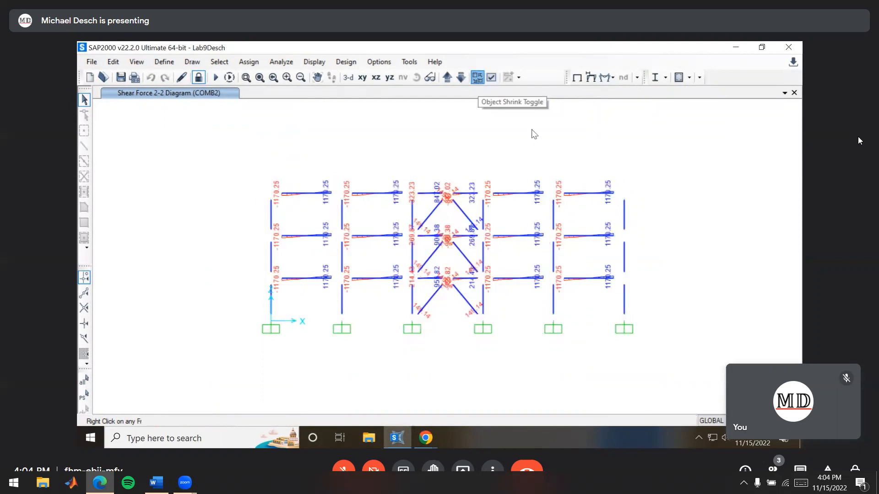
left_click(612, 78)
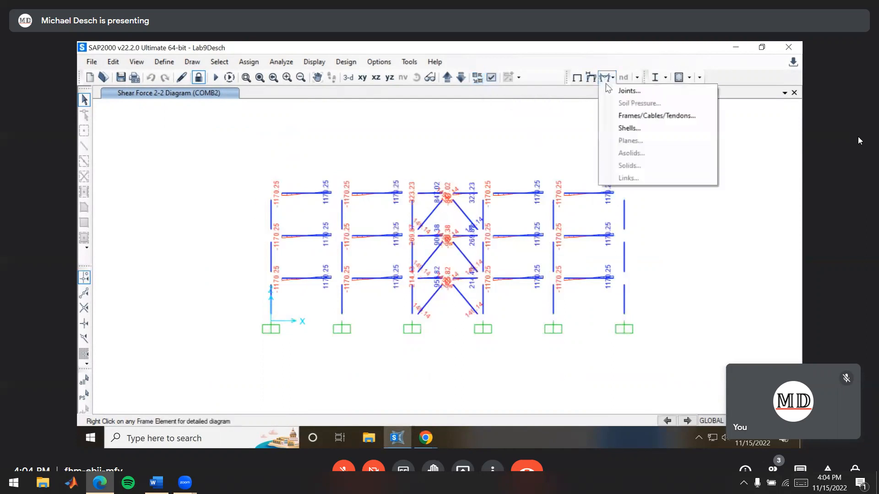
left_click(623, 127)
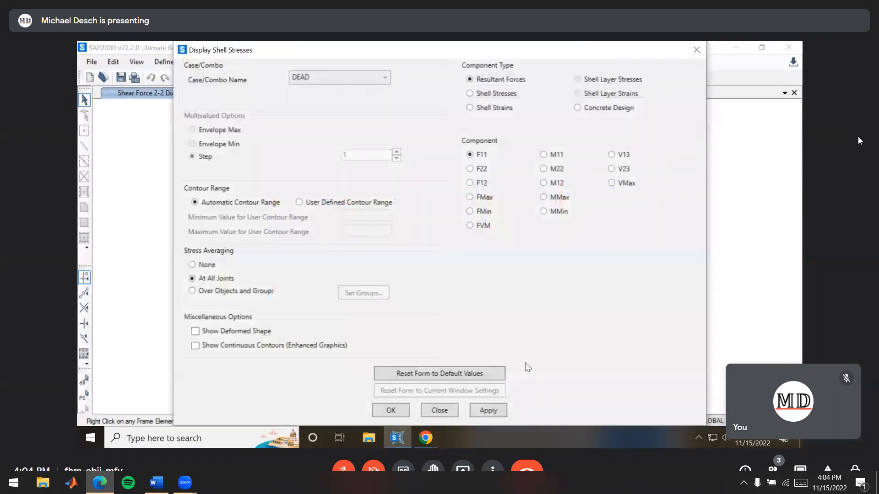
left_click(444, 411)
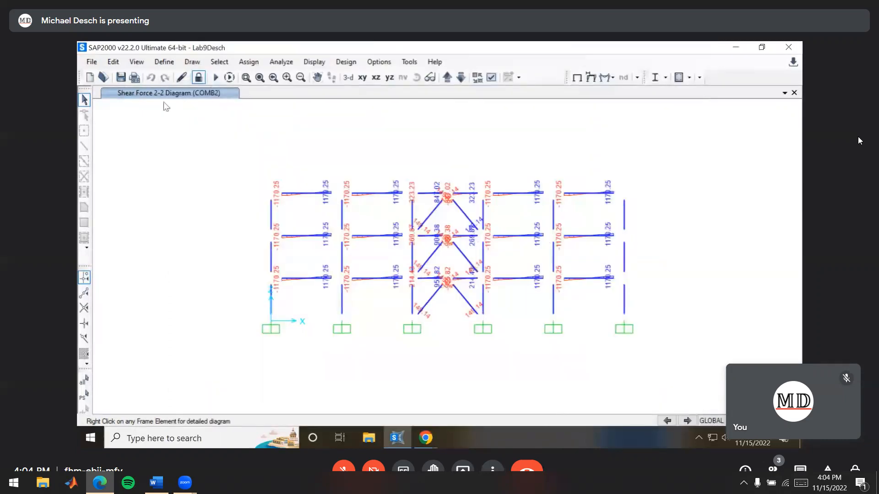
Check the 2D view's plane and Y coordinate, compare them with the deliverables in the Chrome lab handout, and return to SAP2000
left_click(137, 63)
left_click(167, 91)
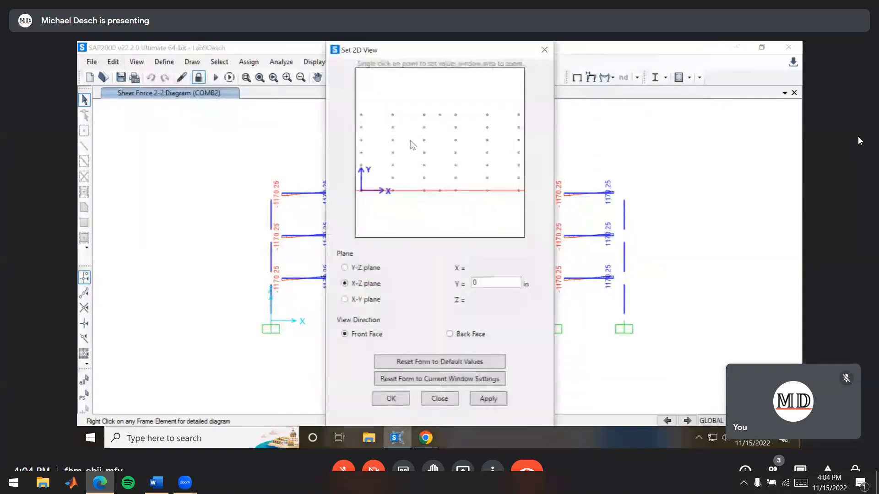
left_click(449, 398)
key("alt+Tab")
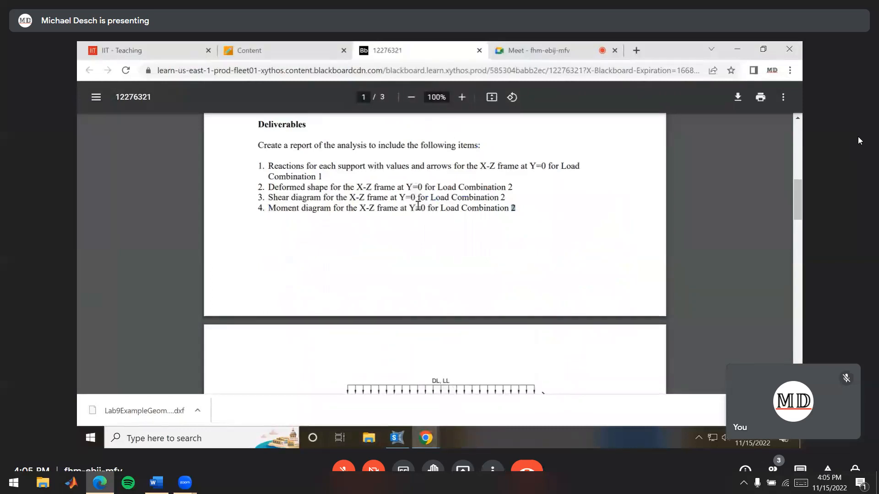
key("alt+Tab")
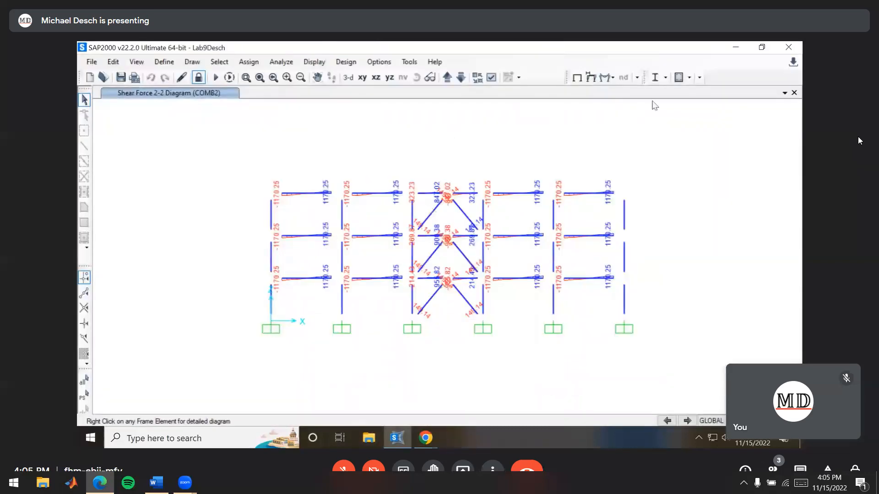
Review the frame force display settings for the COMB2 Shear 2-2 diagram, accept them, and switch to the deliverables in the Chrome lab handout
left_click(612, 77)
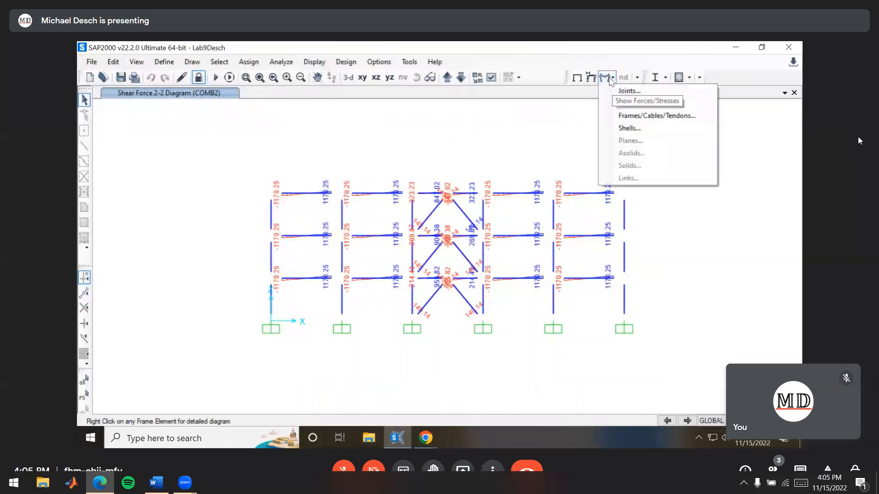
left_click(647, 115)
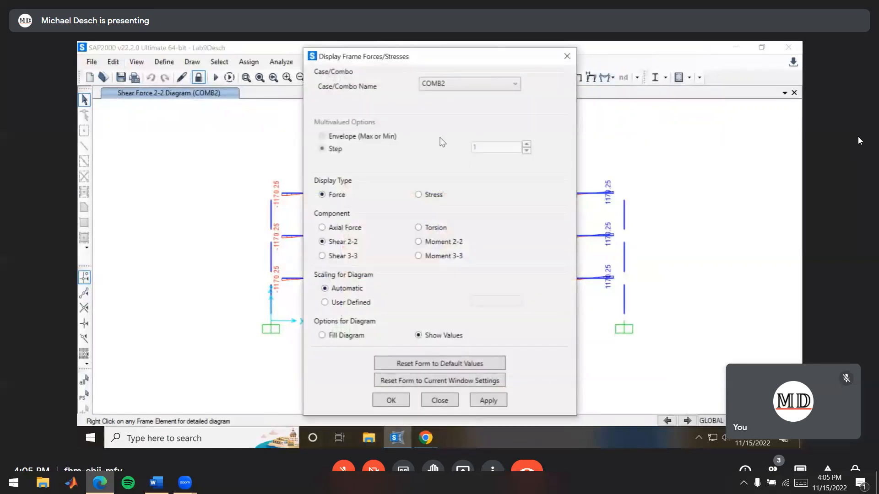
key("Return")
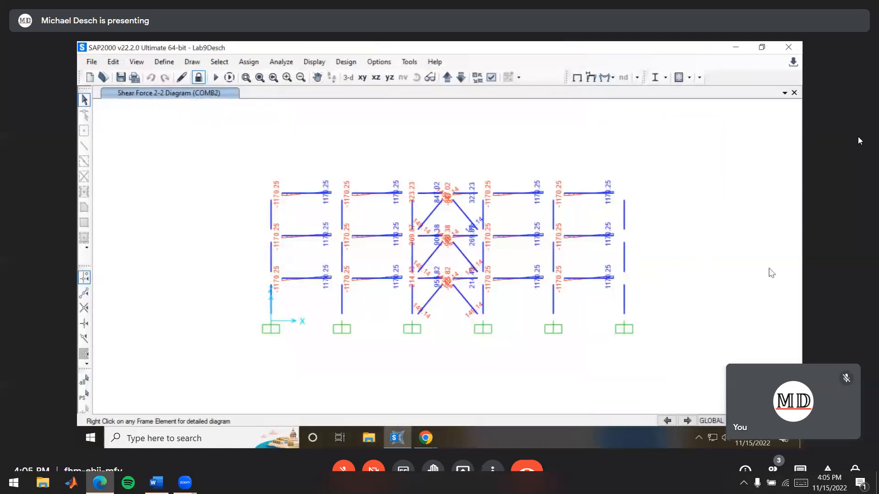
key("alt+Tab")
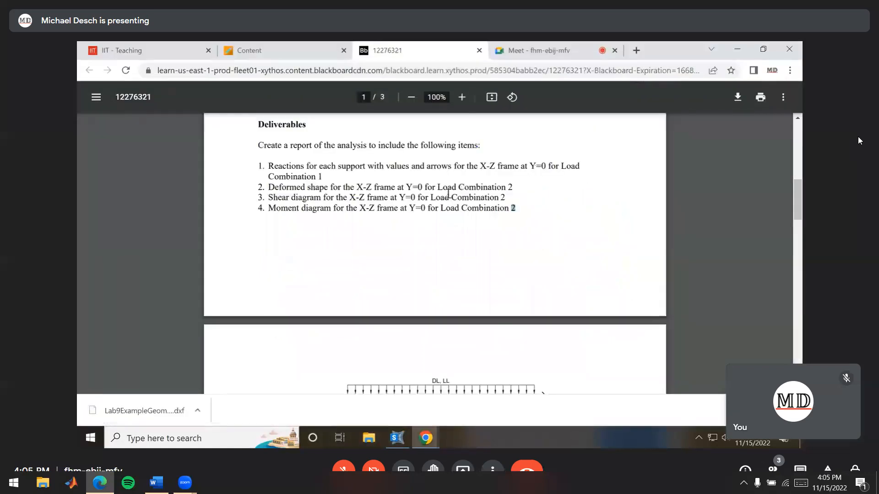